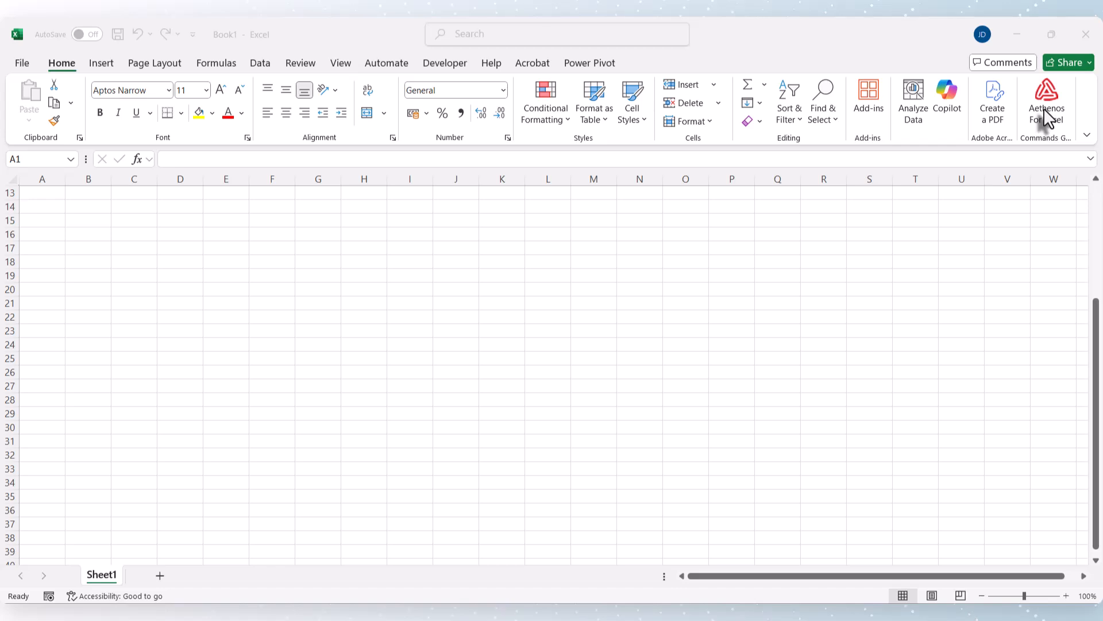
- Open the Aethenos for Excel add-in and log in with the prefilled account credentials
{"action": "left_click", "coordinate": [1045, 108]}
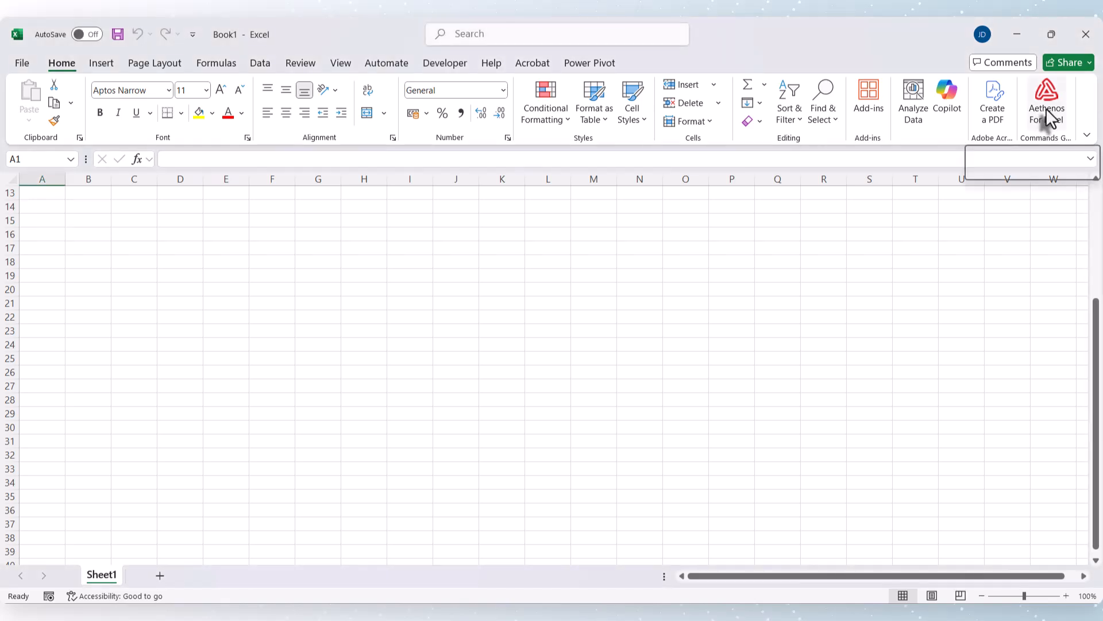
{"action": "left_click", "coordinate": [1046, 111]}
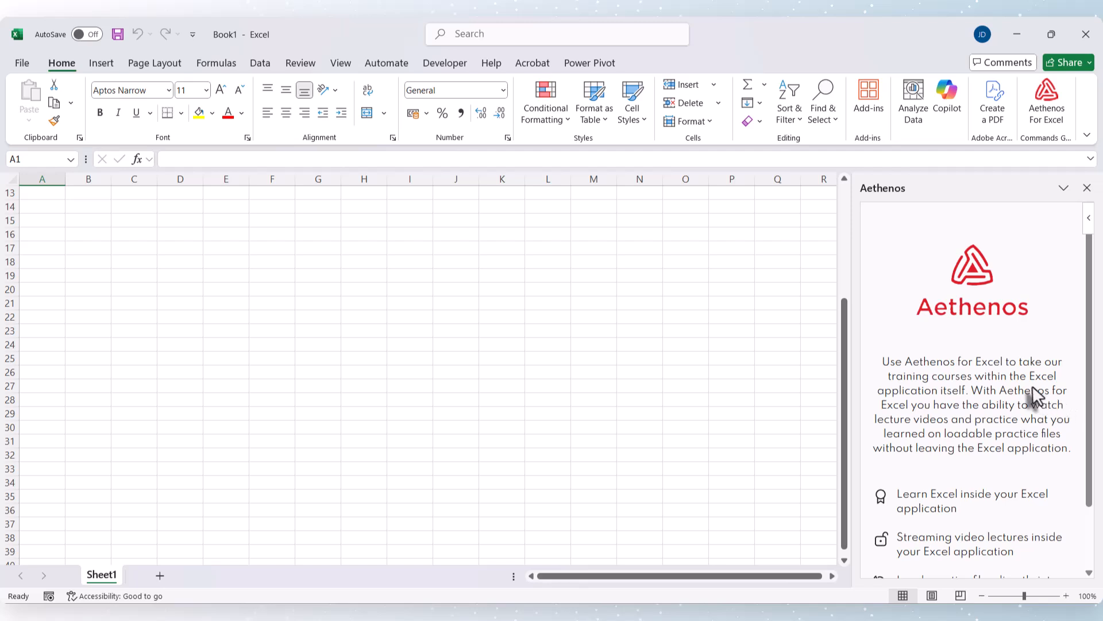
{"action": "scroll", "coordinate": [1032, 386], "scroll_direction": "down", "scroll_amount": 2}
{"action": "left_click", "coordinate": [976, 565]}
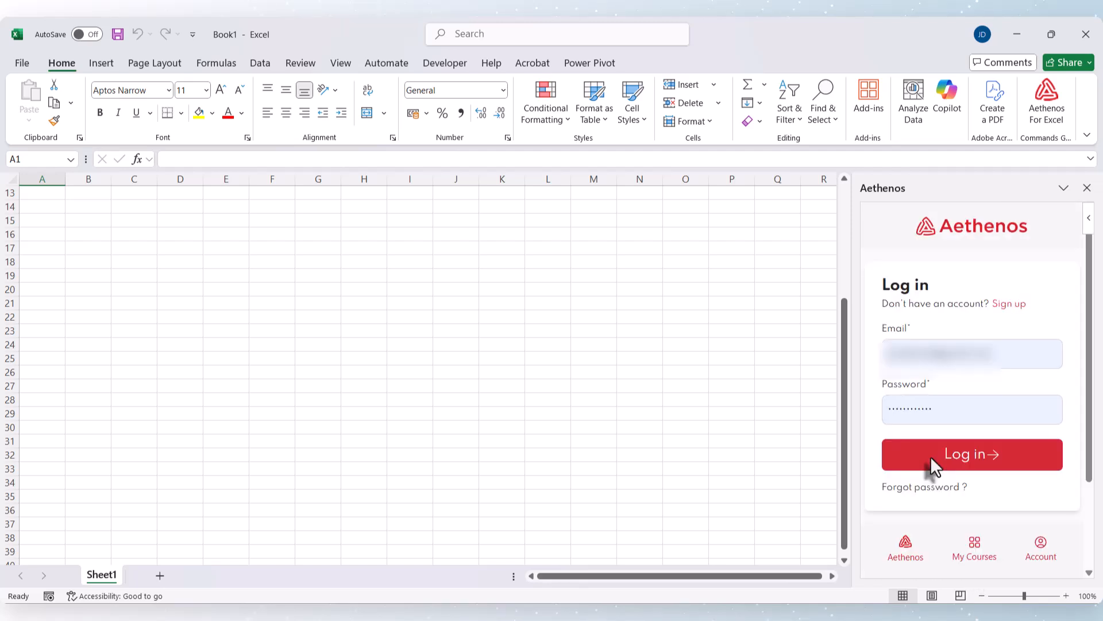
{"action": "left_click", "coordinate": [929, 457]}
- Open the Excel Essentials demo course and load the Mixed cell referencing and Dynamic Array Formulas practice file from Section 20: YouTube Videos
{"action": "scroll", "coordinate": [930, 456], "scroll_direction": "down", "scroll_amount": 1}
{"action": "left_click", "coordinate": [951, 385]}
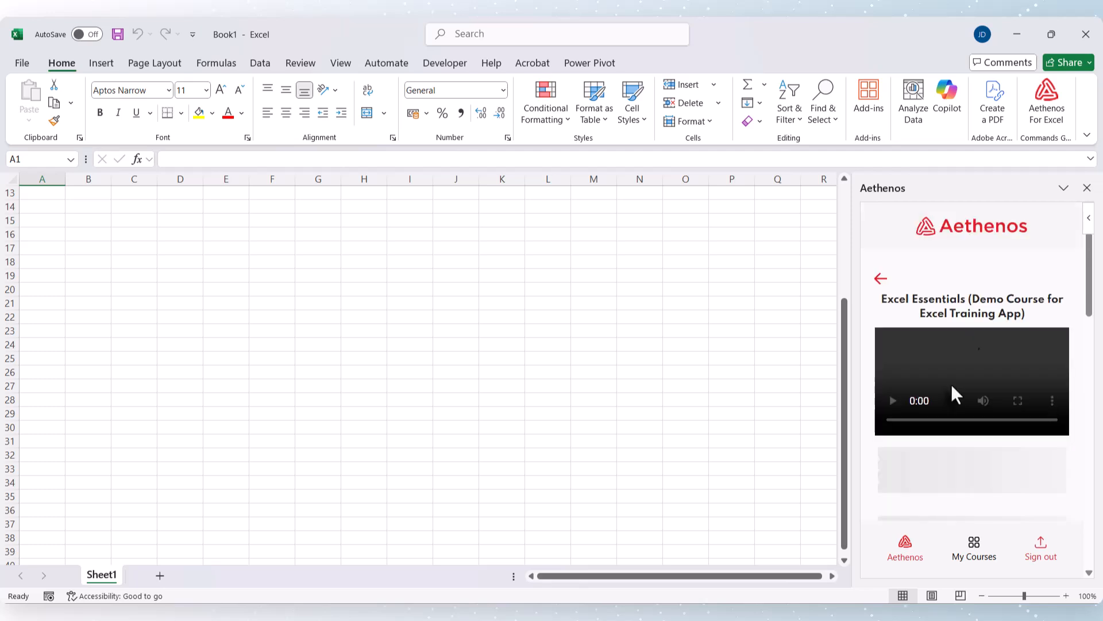
{"action": "scroll", "coordinate": [955, 419], "scroll_direction": "down", "scroll_amount": 4}
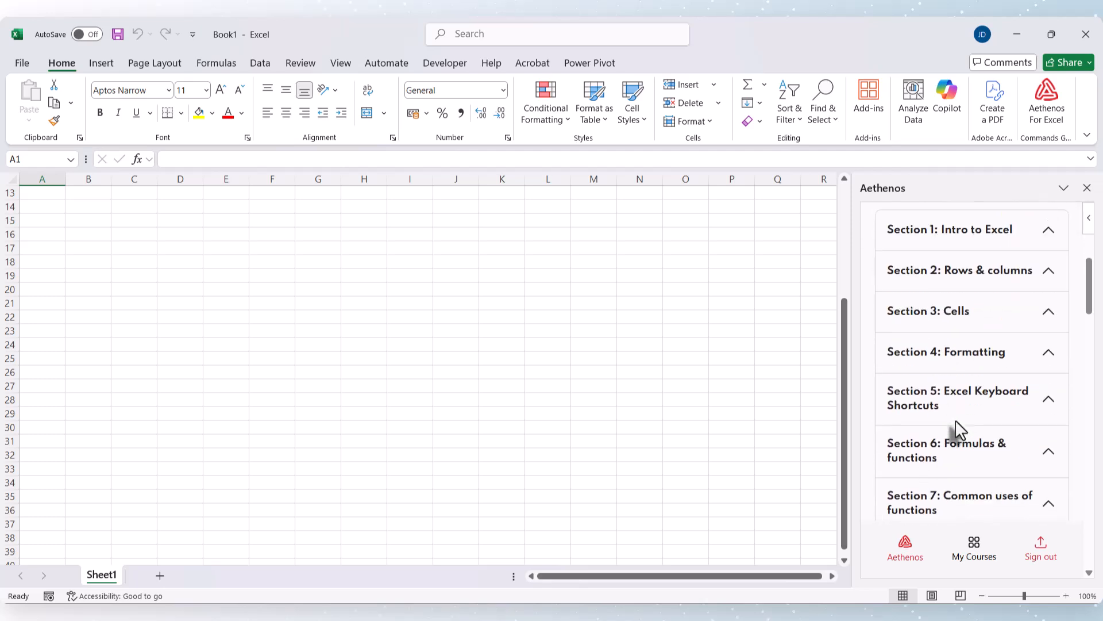
{"action": "scroll", "coordinate": [955, 420], "scroll_direction": "down", "scroll_amount": 10}
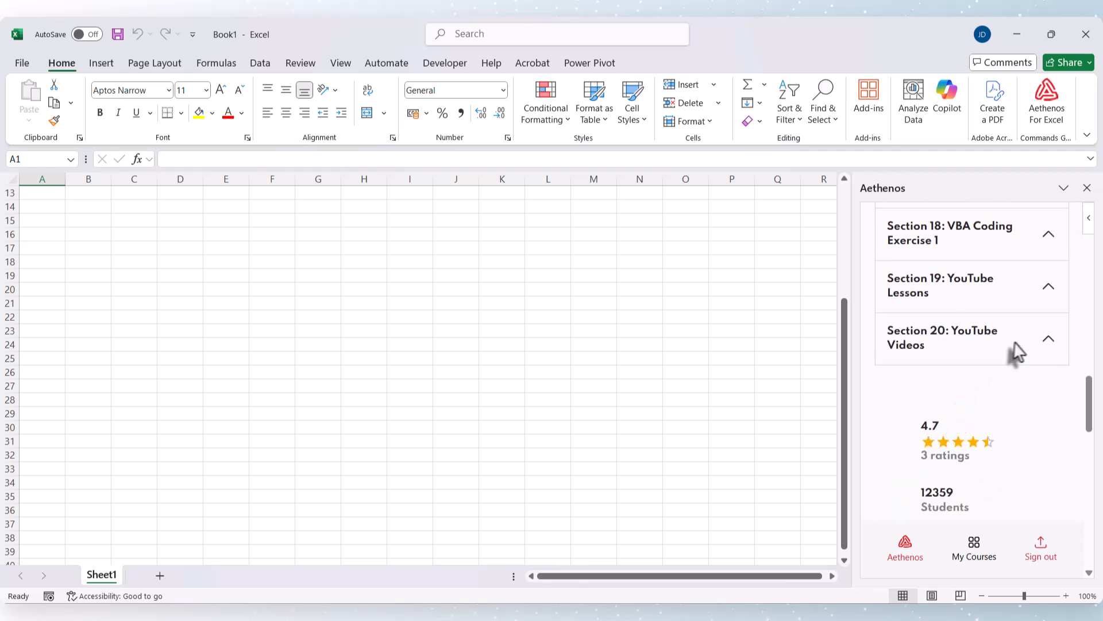
{"action": "left_click", "coordinate": [1033, 345]}
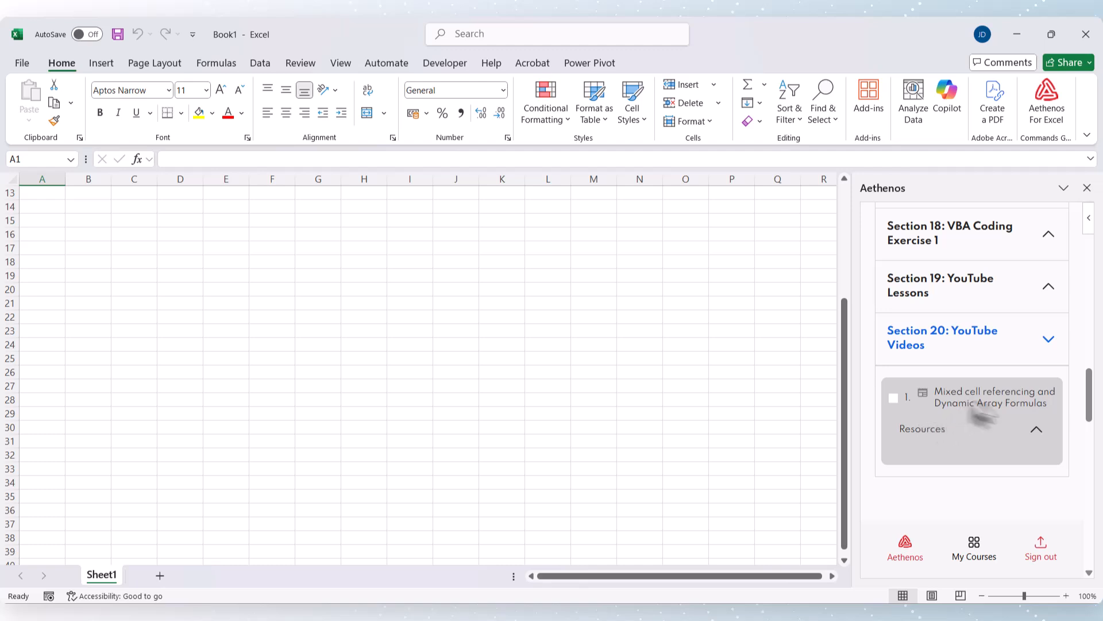
{"action": "left_click", "coordinate": [1035, 432]}
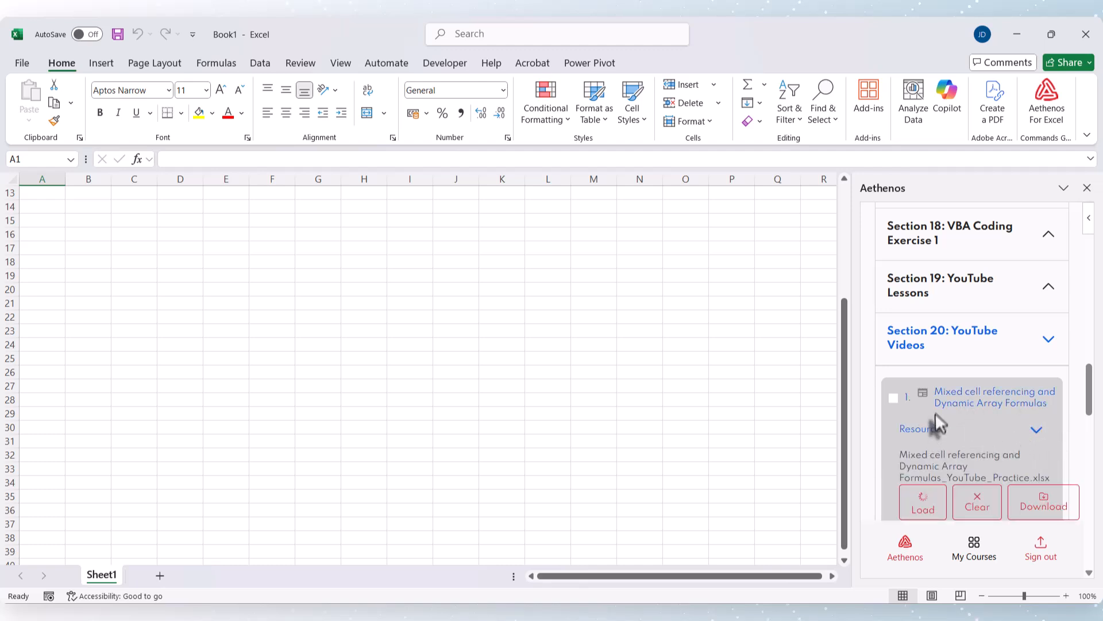
{"action": "scroll", "coordinate": [937, 424], "scroll_direction": "down", "scroll_amount": 1}
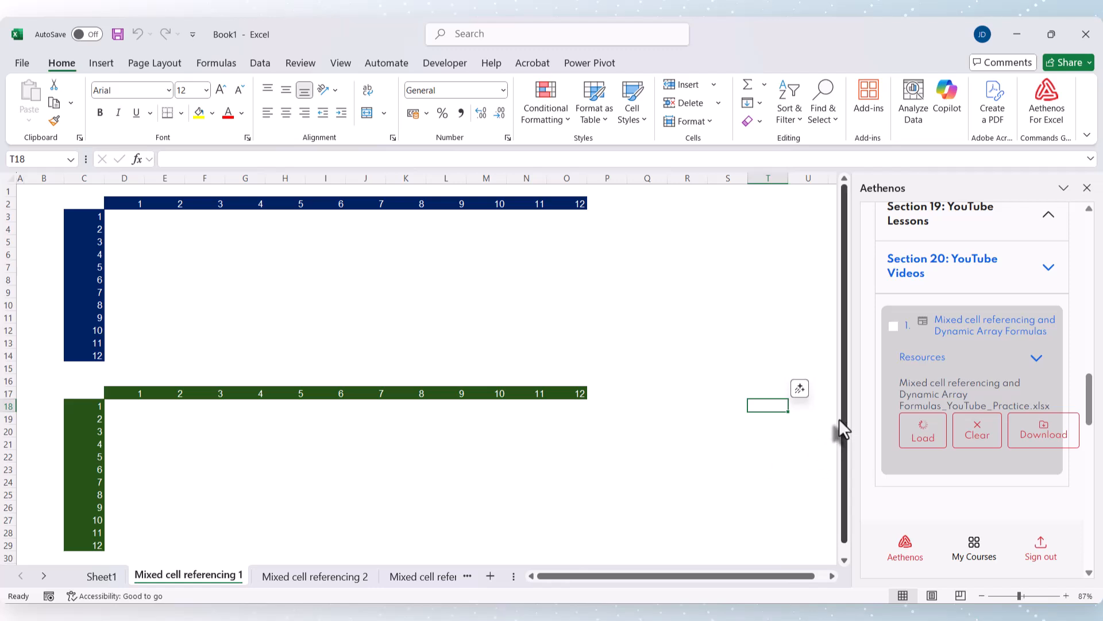
{"action": "left_click_drag", "start_coordinate": [859, 425], "coordinate": [1050, 418]}
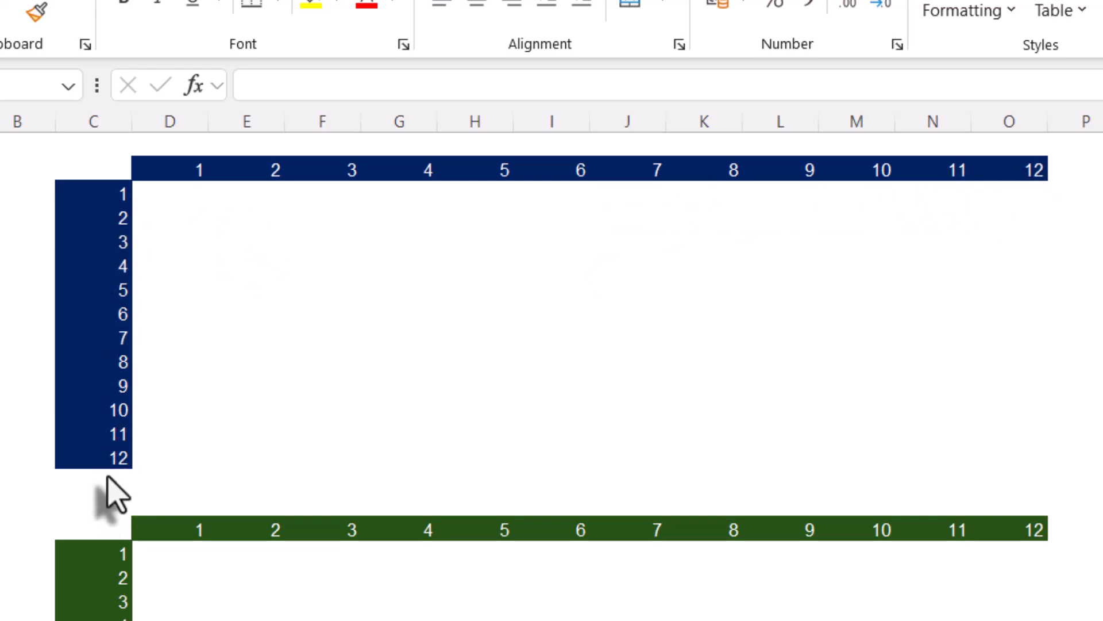
- Start the formula =C3*D2 in cell D3 of the blue multiplication table
{"action": "left_click", "coordinate": [176, 195]}
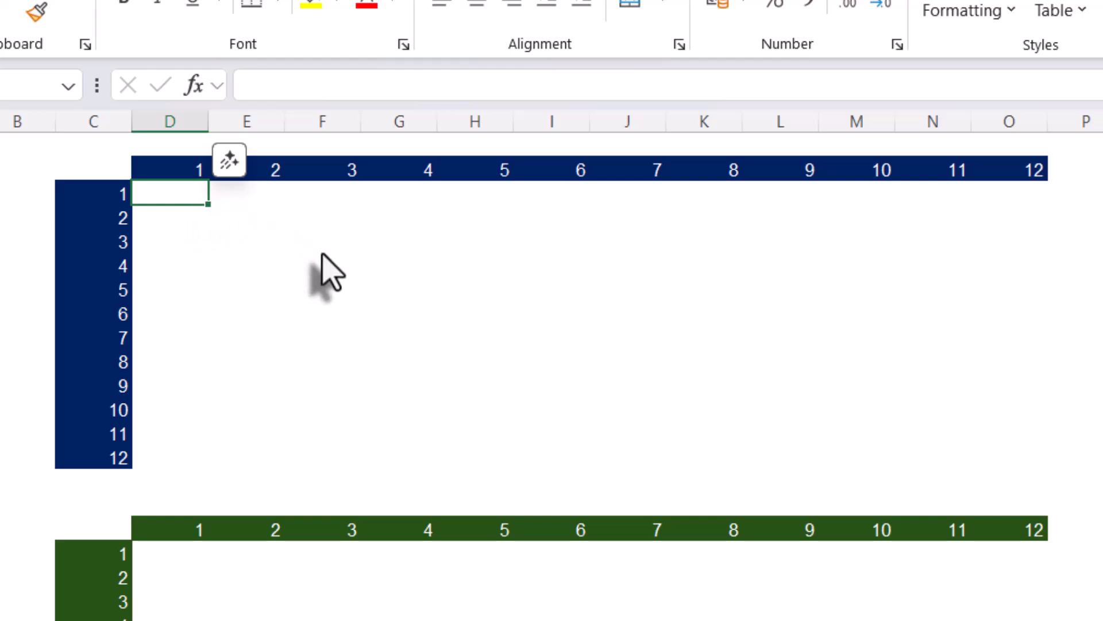
{"action": "type", "text": "="}
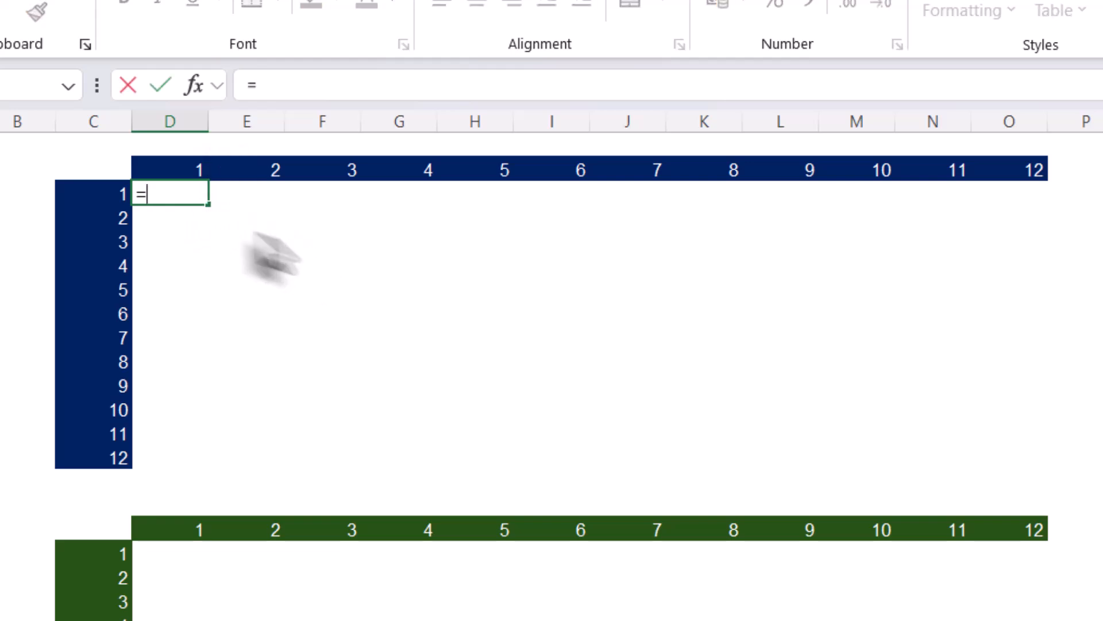
{"action": "left_click", "coordinate": [96, 201]}
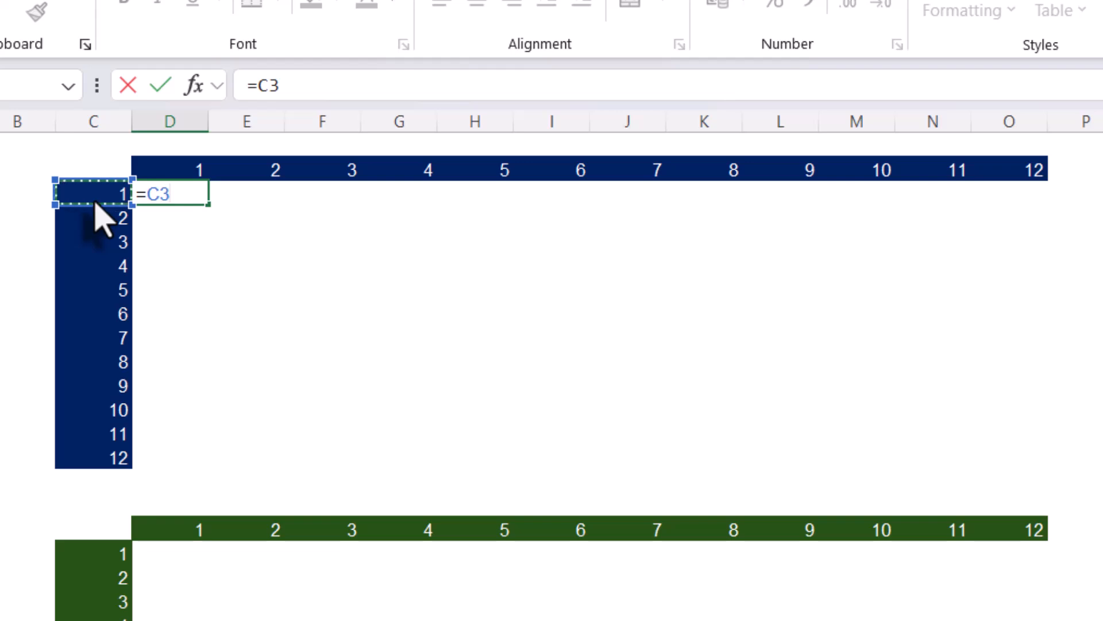
{"action": "type", "text": "*"}
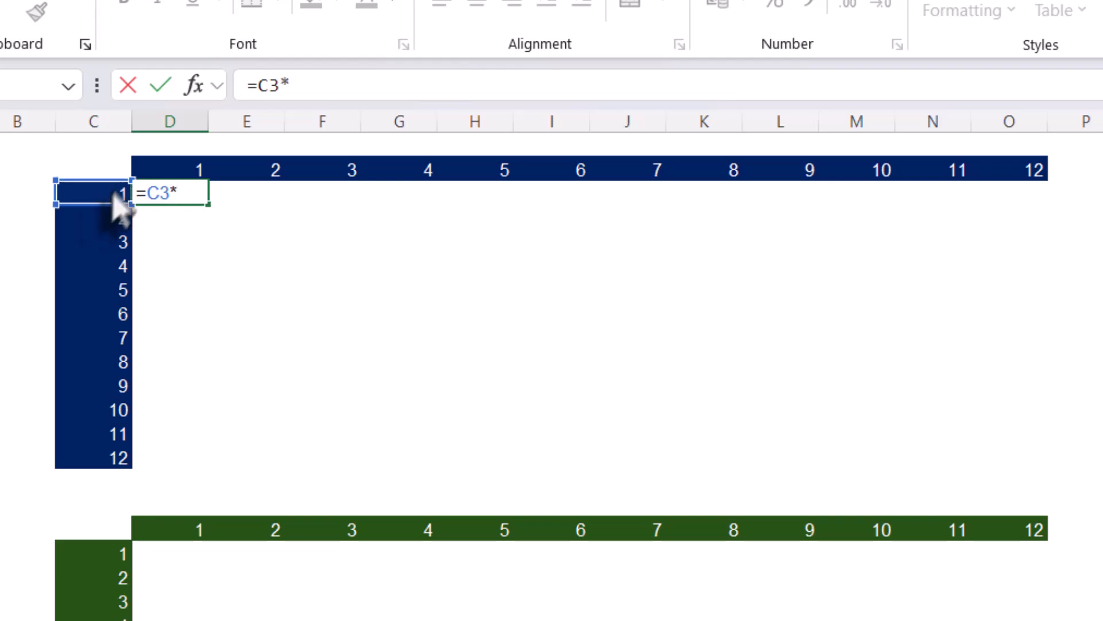
{"action": "left_click", "coordinate": [185, 161]}
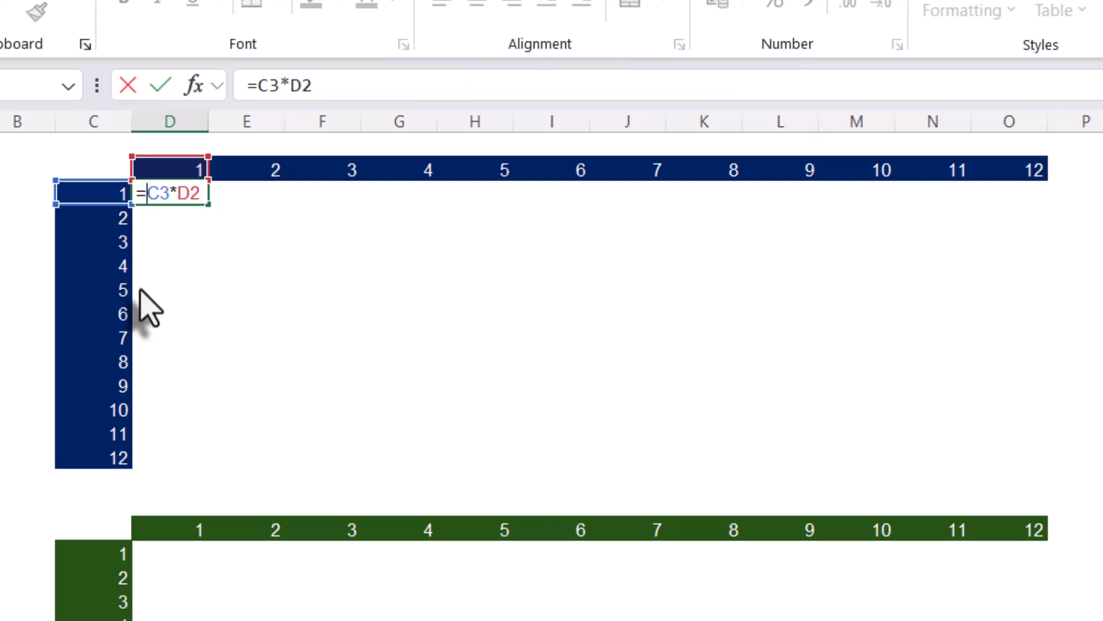
- Change the references in D3's formula to the mixed references $C3 and D$2, and commit it
{"action": "key", "text": "F4"}
{"action": "key", "text": "F4"}
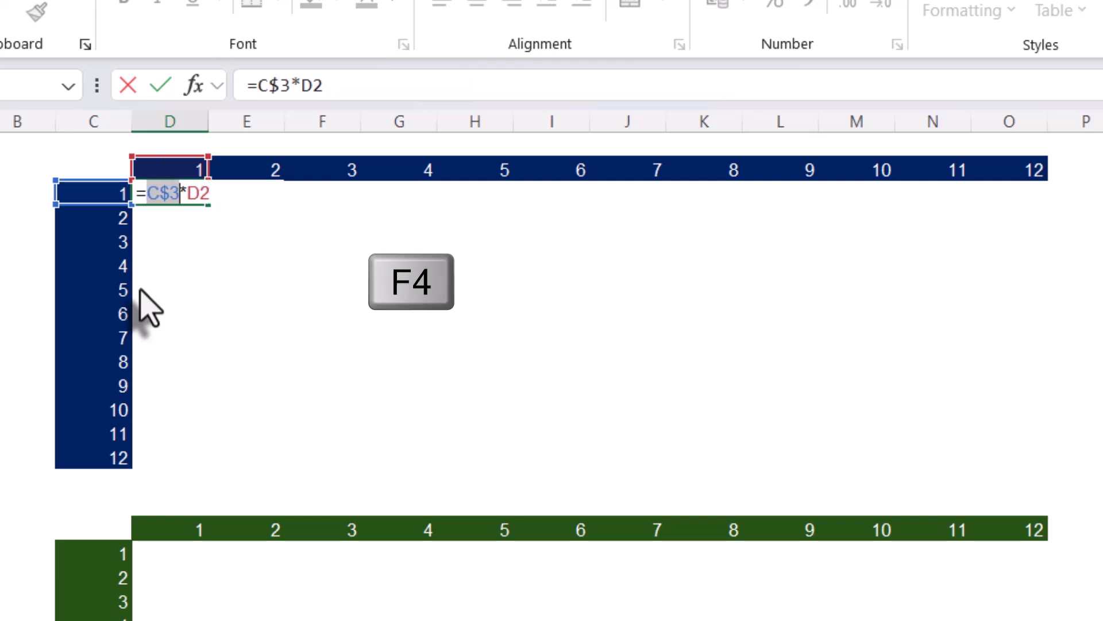
{"action": "key", "text": "F4"}
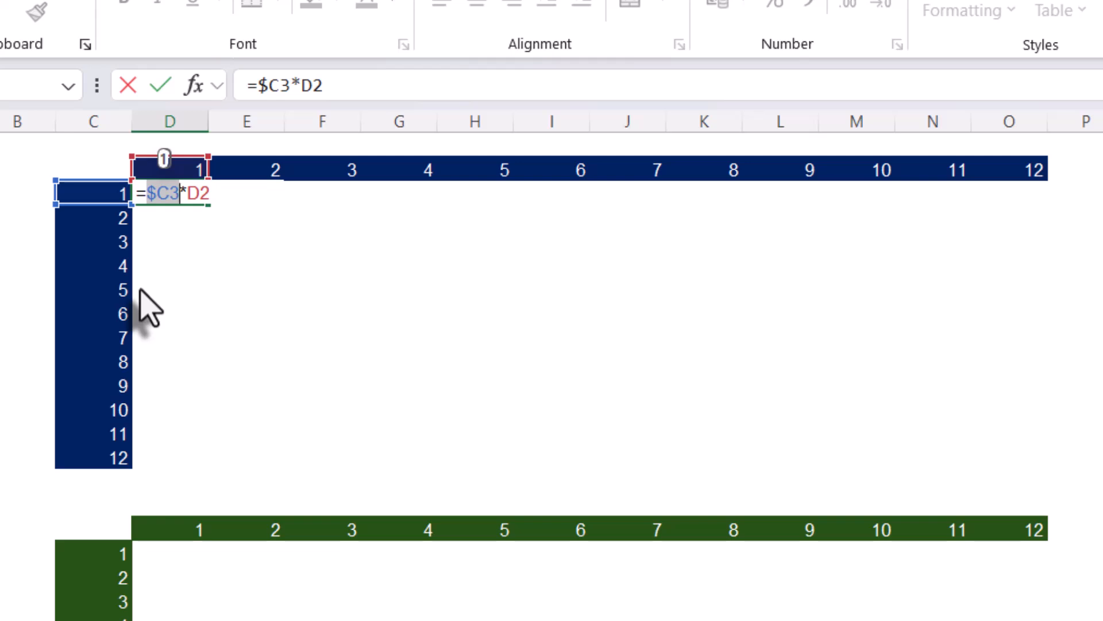
{"action": "left_click", "coordinate": [190, 194]}
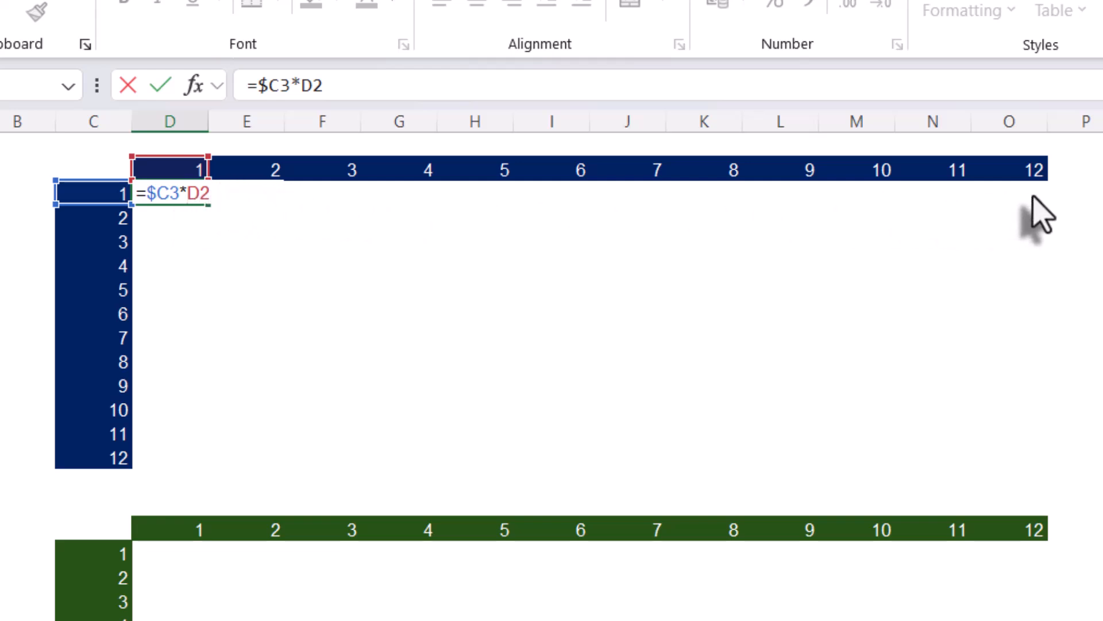
{"action": "left_click", "coordinate": [199, 194]}
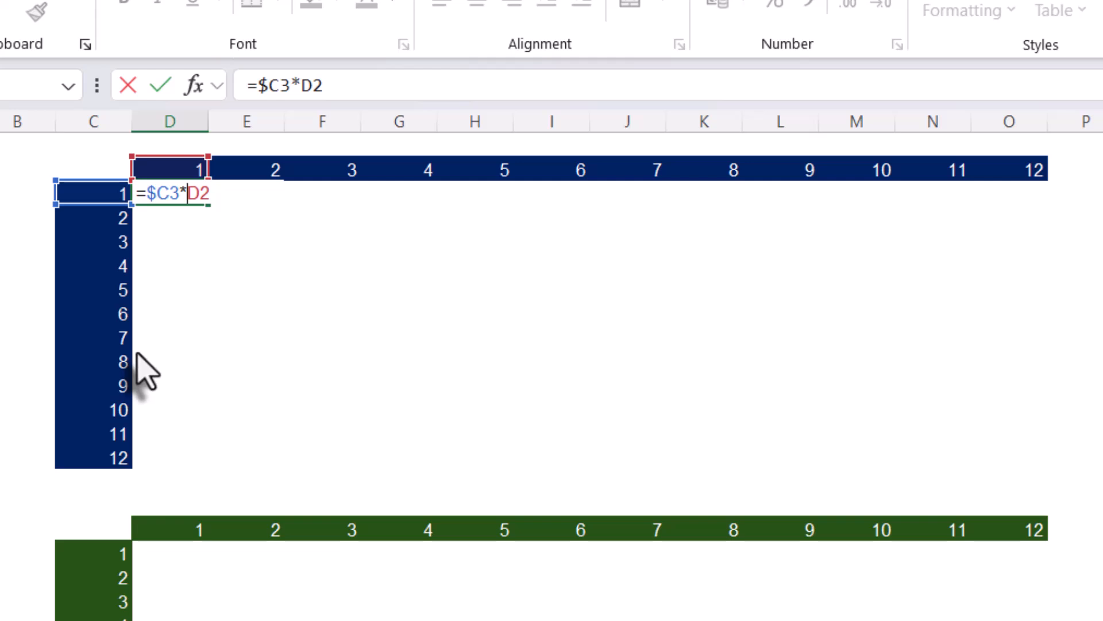
{"action": "key", "text": "F4"}
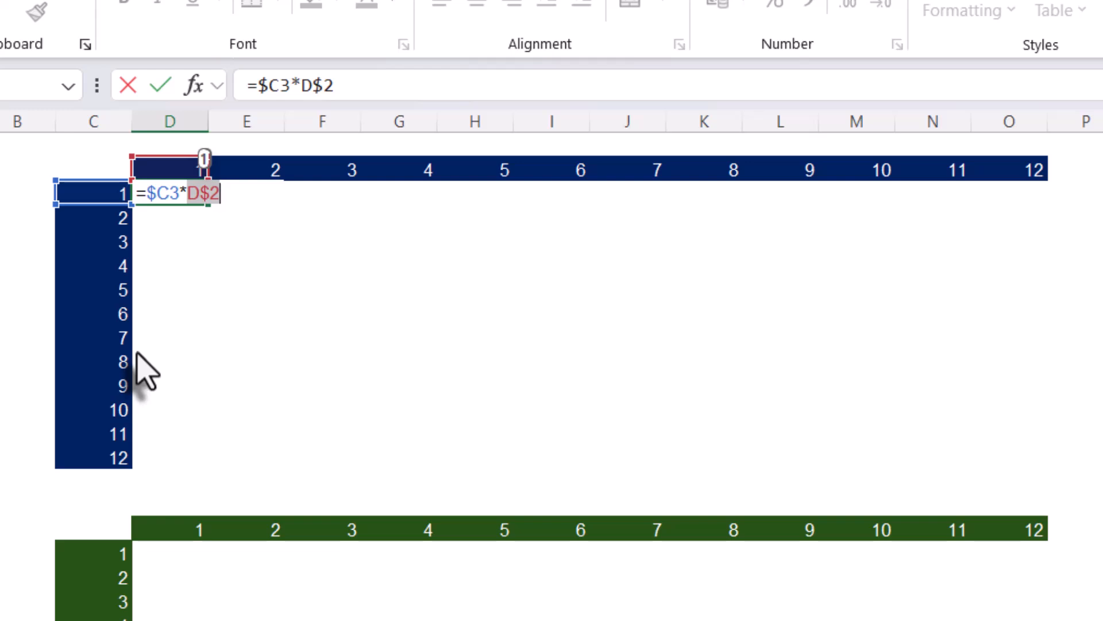
{"action": "key", "text": "Tab"}
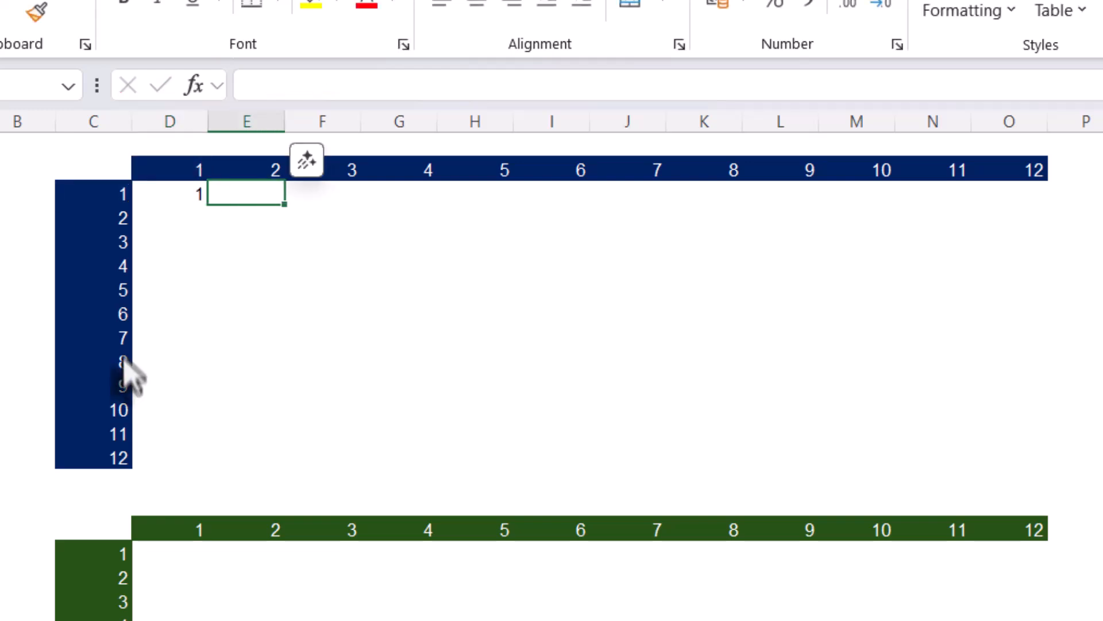
- Fill the formula from D3 across and down the blue table through O14
{"action": "double_click", "coordinate": [167, 193]}
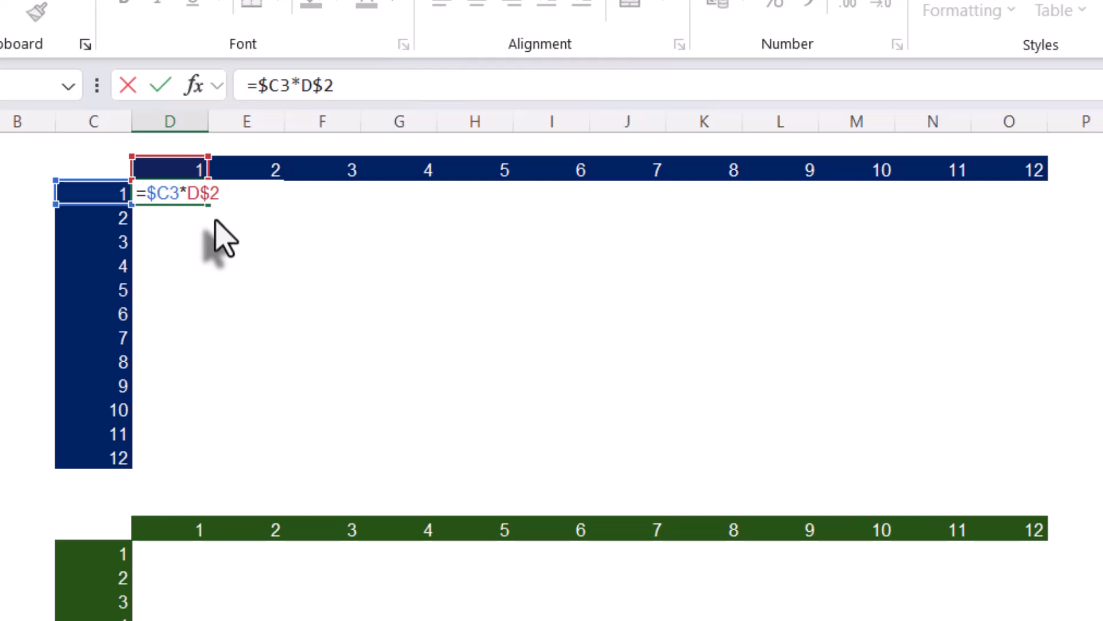
{"action": "key", "text": "Escape"}
{"action": "left_click_drag", "start_coordinate": [208, 204], "coordinate": [1047, 467]}
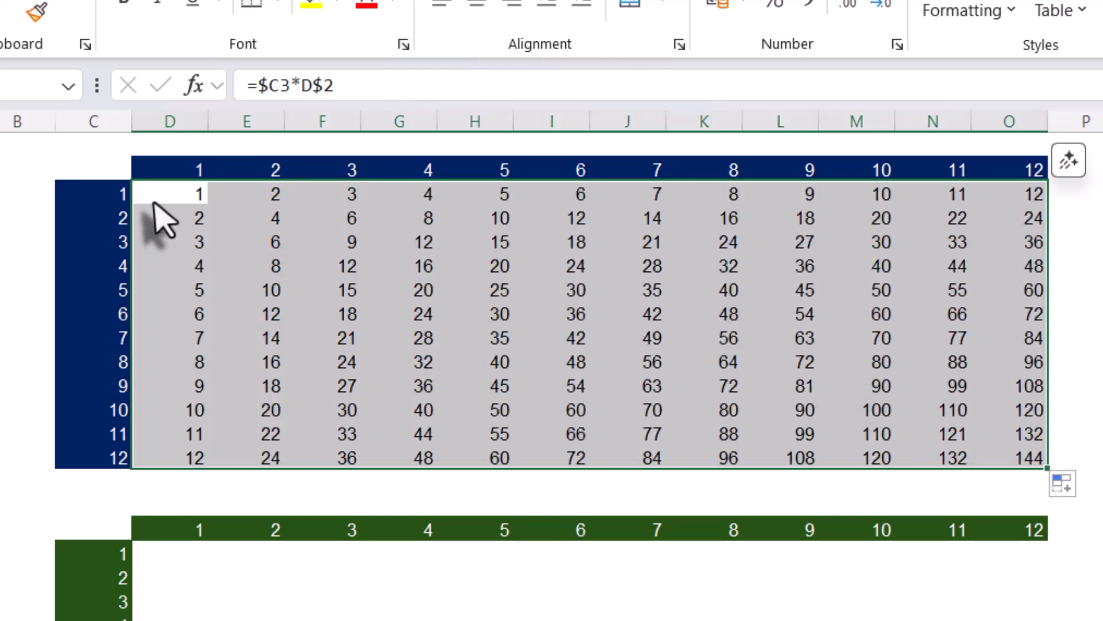
- Examine the cell references in the formulas of O14 and D3
{"action": "left_click", "coordinate": [163, 198]}
{"action": "double_click", "coordinate": [1029, 458]}
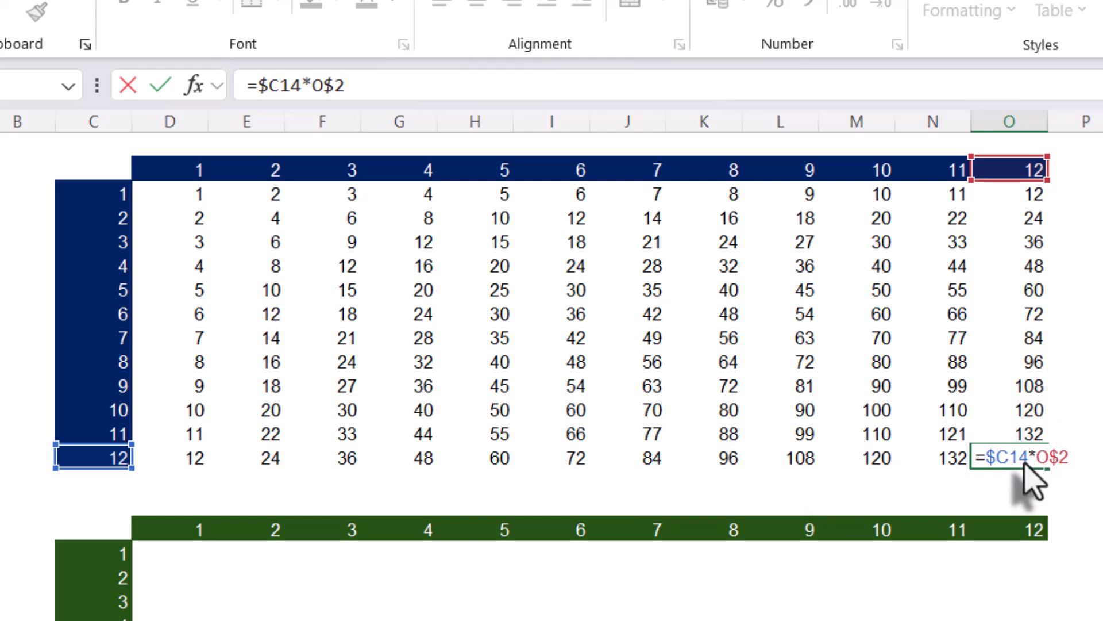
{"action": "key", "text": "ctrl+Return"}
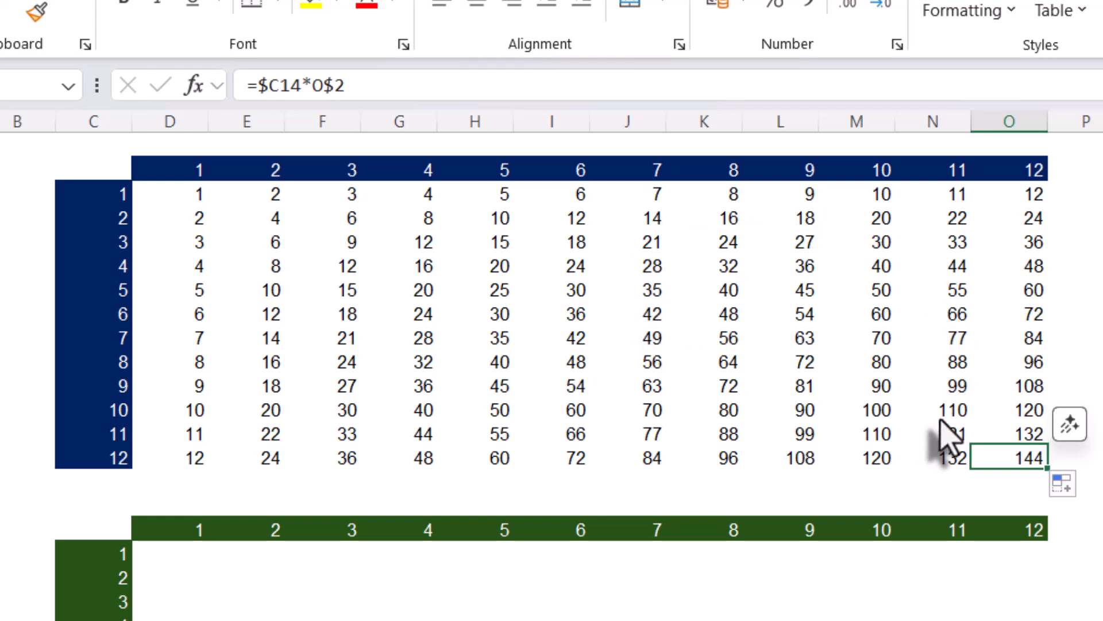
{"action": "left_click", "coordinate": [195, 198]}
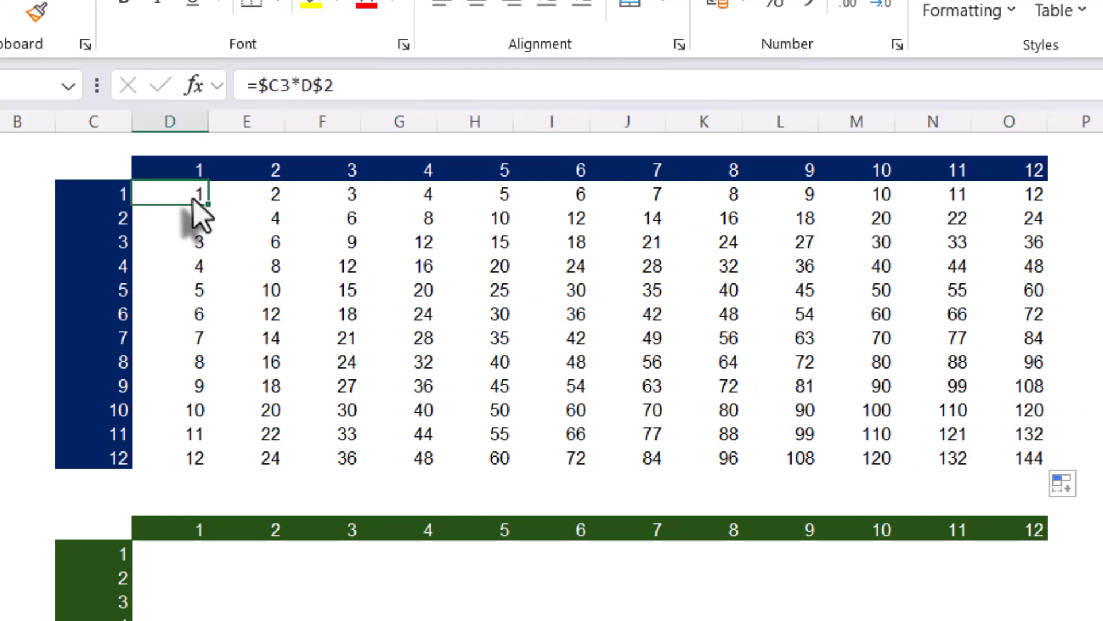
{"action": "double_click", "coordinate": [195, 198]}
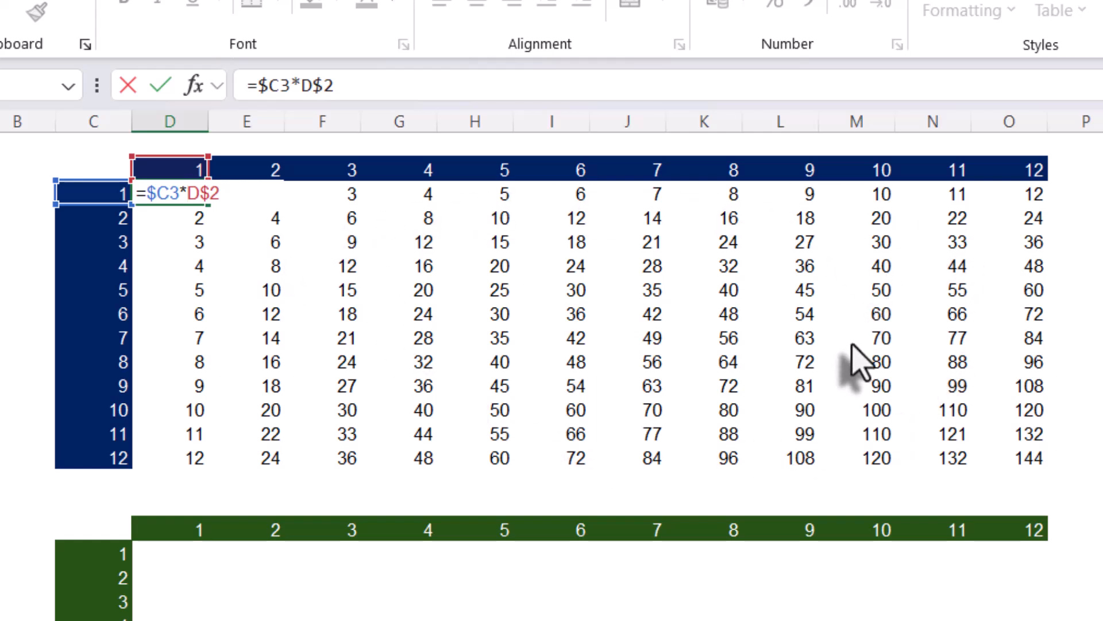
{"action": "key", "text": "ctrl+Return"}
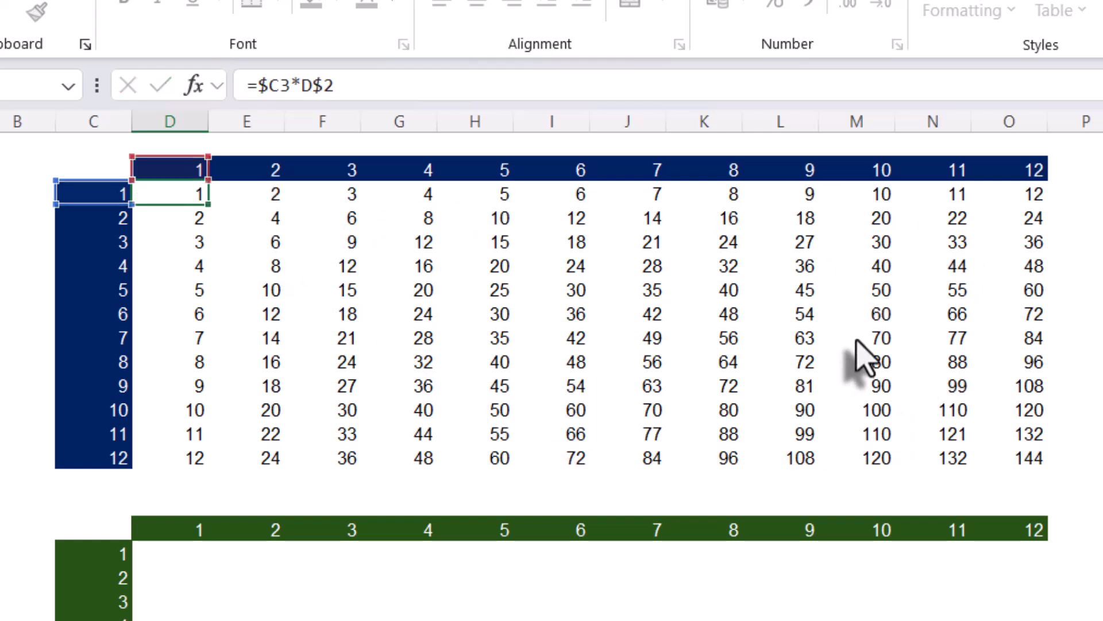
- Clear all formulas from D3:O14 in the blue table
{"action": "mouse_move", "coordinate": [194, 193]}
{"action": "left_mouse_down"}
{"action": "mouse_move", "coordinate": [402, 235]}
{"action": "mouse_move", "coordinate": [924, 431]}
{"action": "mouse_move", "coordinate": [997, 482]}
{"action": "left_mouse_up"}
{"action": "key", "text": "Delete"}
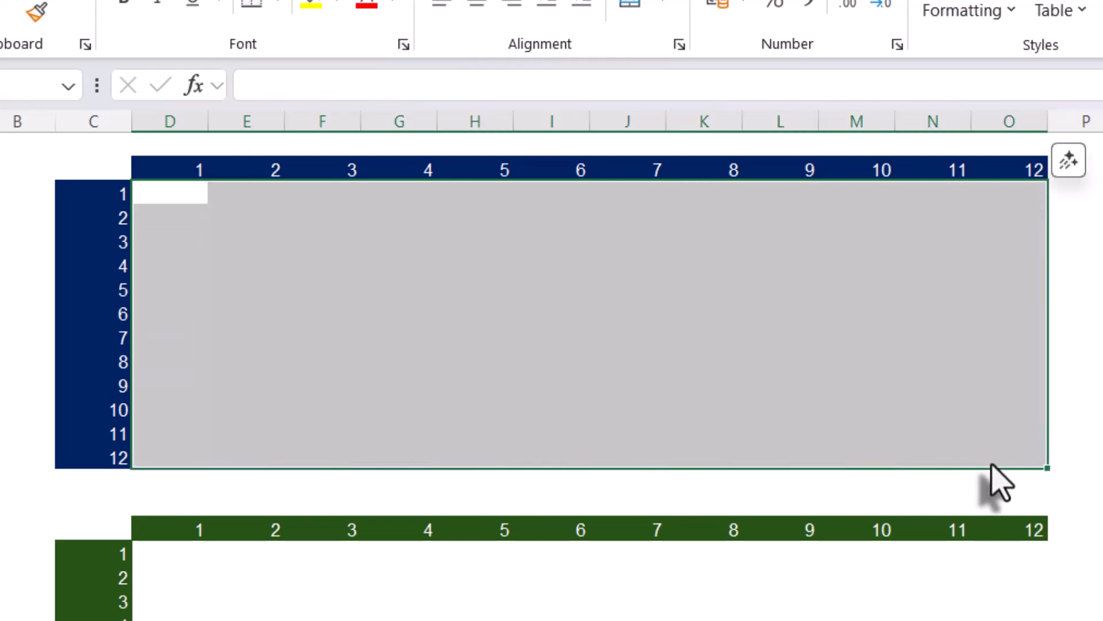
{"action": "left_click", "coordinate": [801, 391]}
- Enter the formula =$C3*D$2 in the whole range D3:O14 at once
{"action": "left_click_drag", "start_coordinate": [167, 197], "coordinate": [990, 475]}
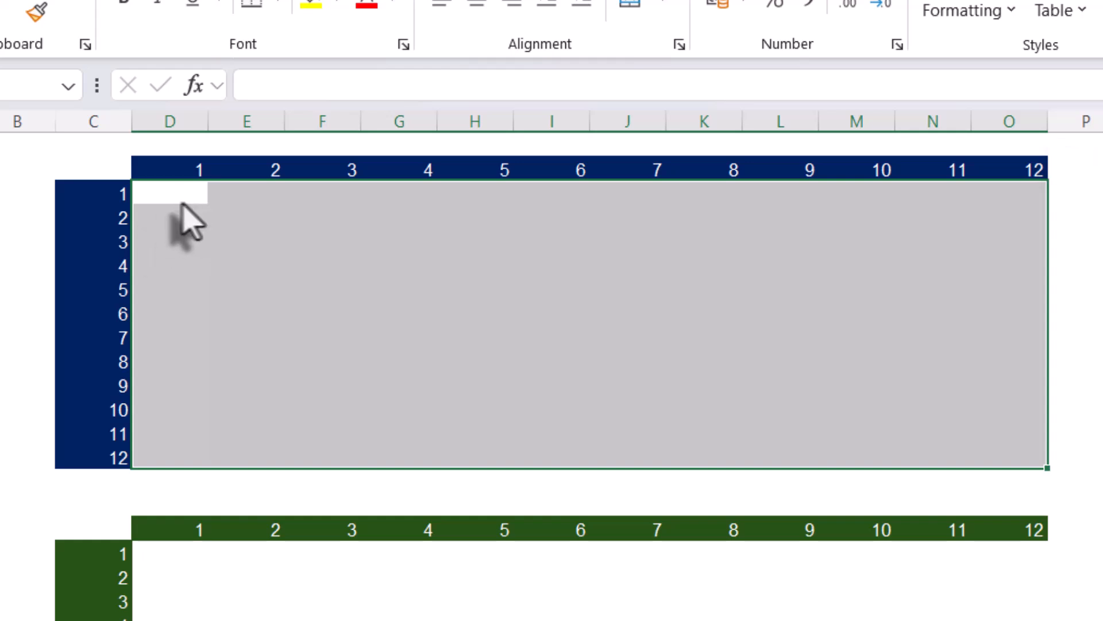
{"action": "type", "text": "="}
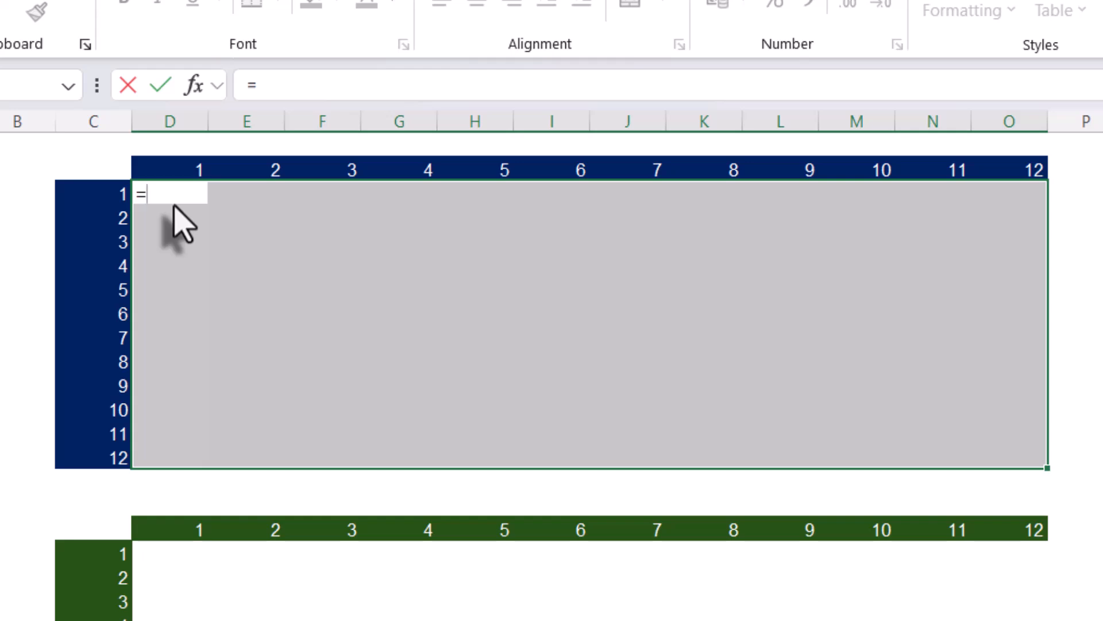
{"action": "type", "text": "$c3"}
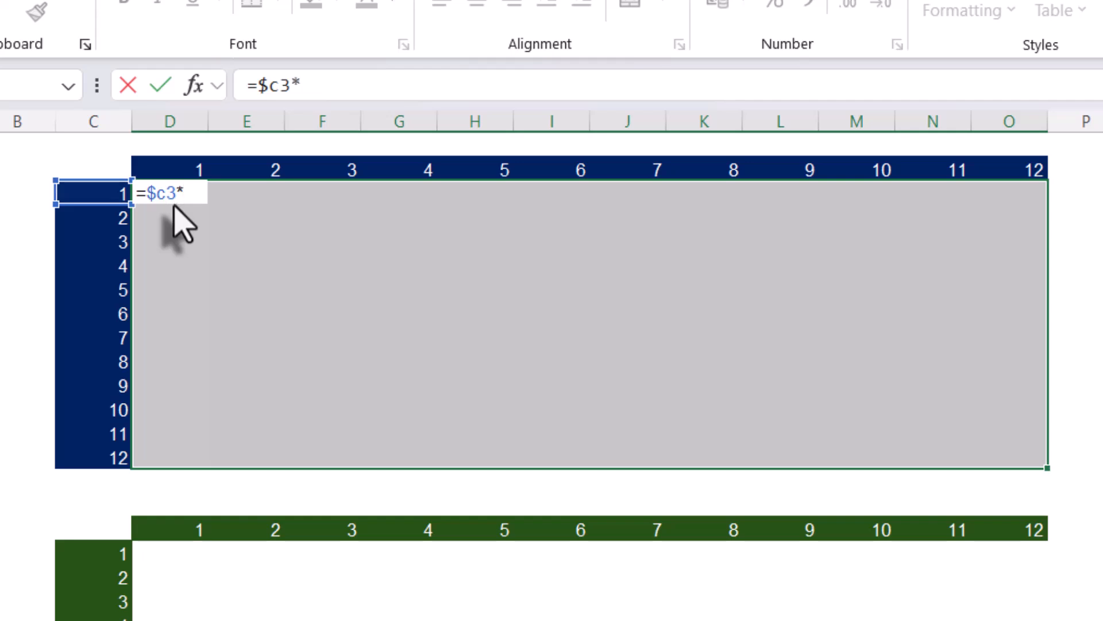
{"action": "type", "text": "*D"}
{"action": "type", "text": "$"}
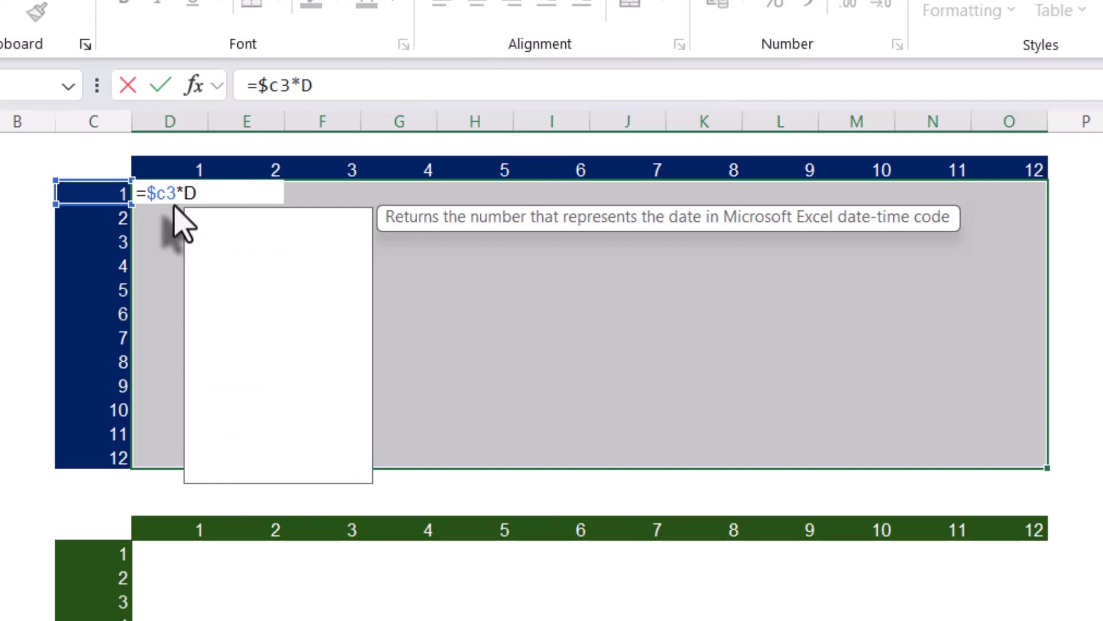
{"action": "type", "text": "2"}
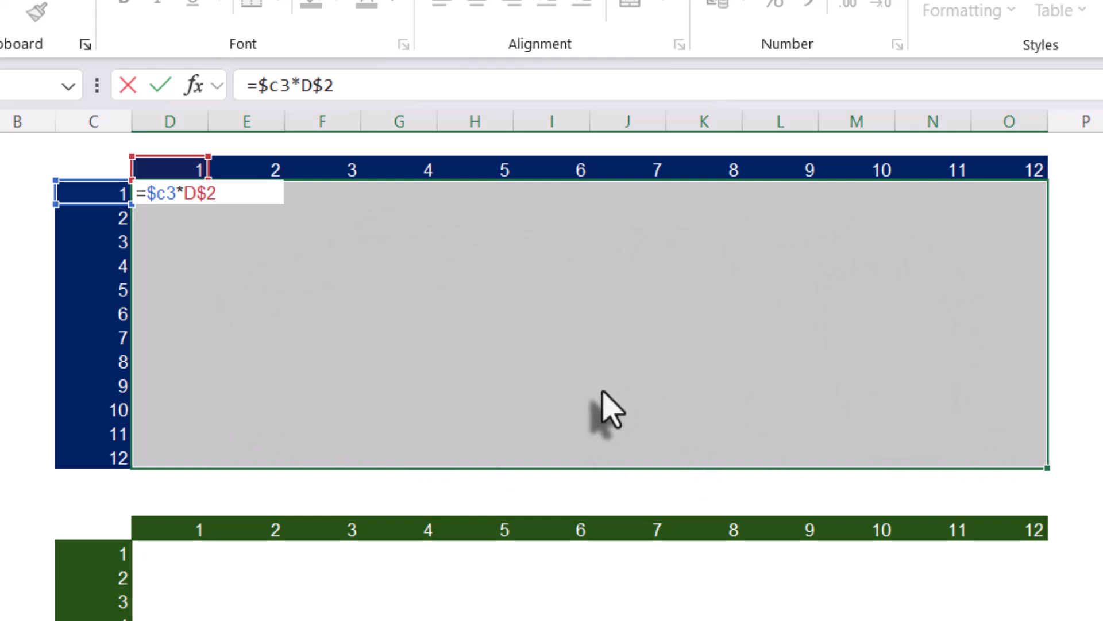
{"action": "key", "text": "ctrl+Return"}
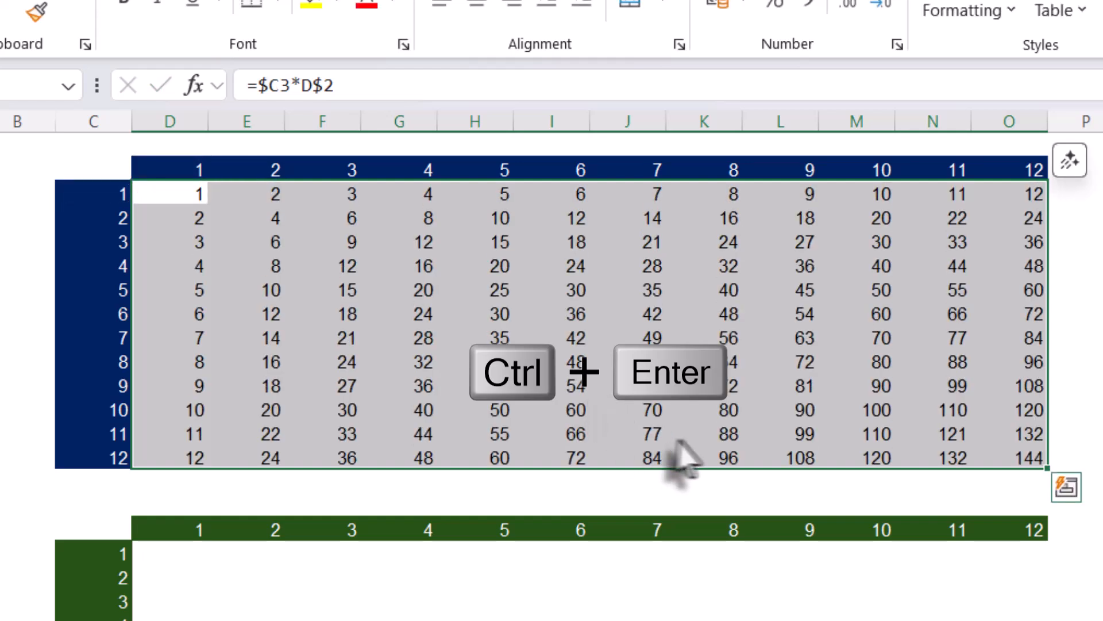
- Check the cell references in the formula of O14, the last cell of the blue multiplication table
{"action": "left_click", "coordinate": [842, 363]}
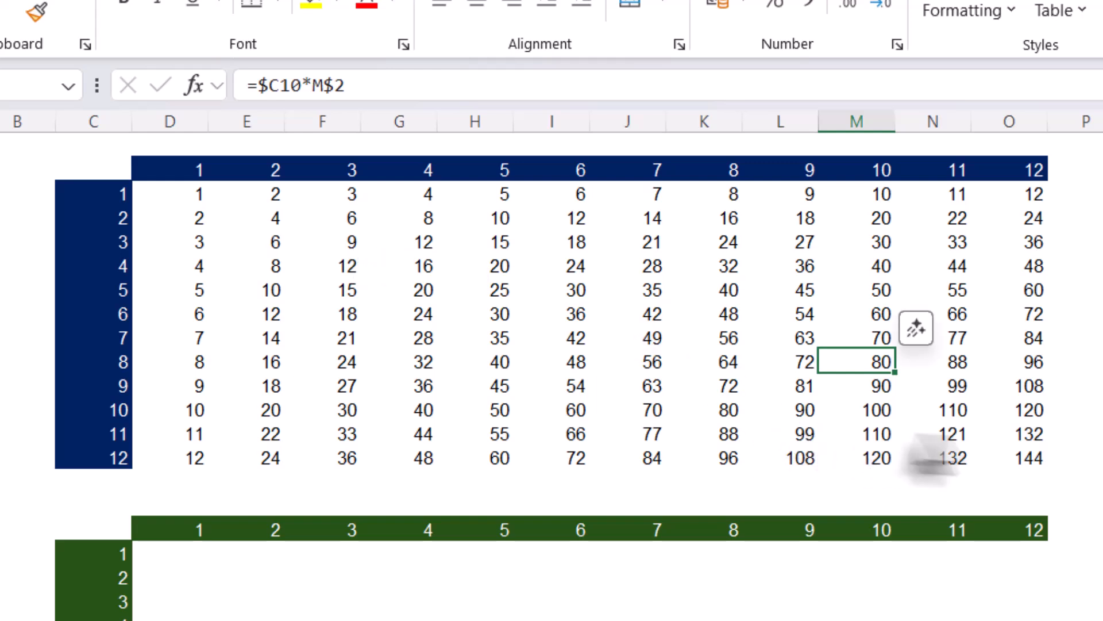
{"action": "double_click", "coordinate": [1032, 458]}
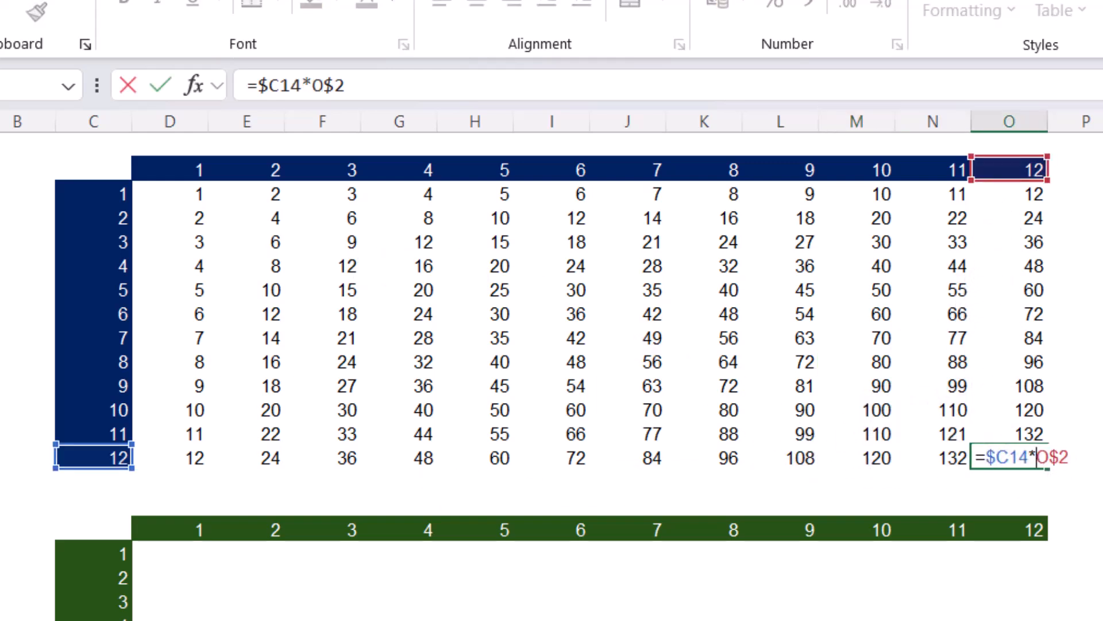
{"action": "type", "text": "R12"}
{"action": "key", "text": "Escape"}
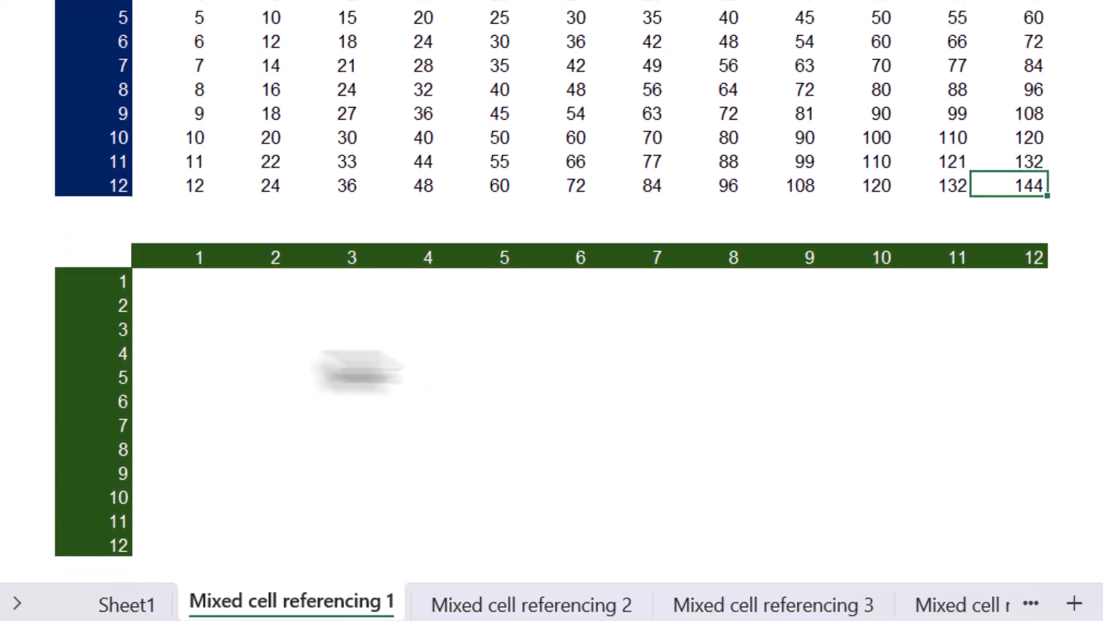
- Begin a formula in D18, the first cell of the green table, that references the header row D17:O17
{"action": "left_click", "coordinate": [175, 283]}
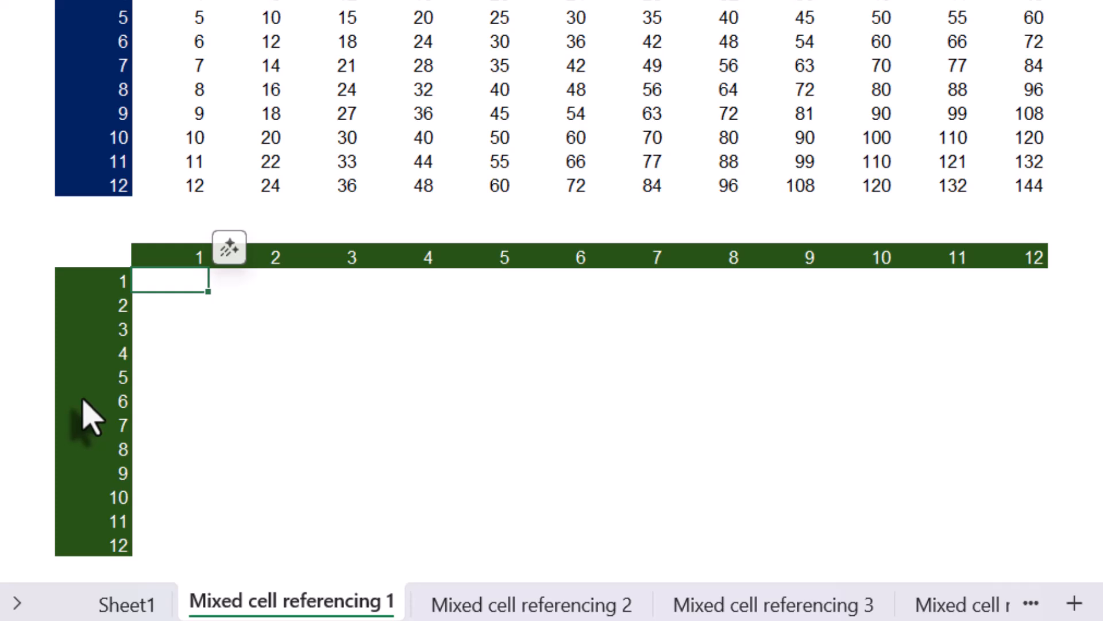
{"action": "type", "text": "="}
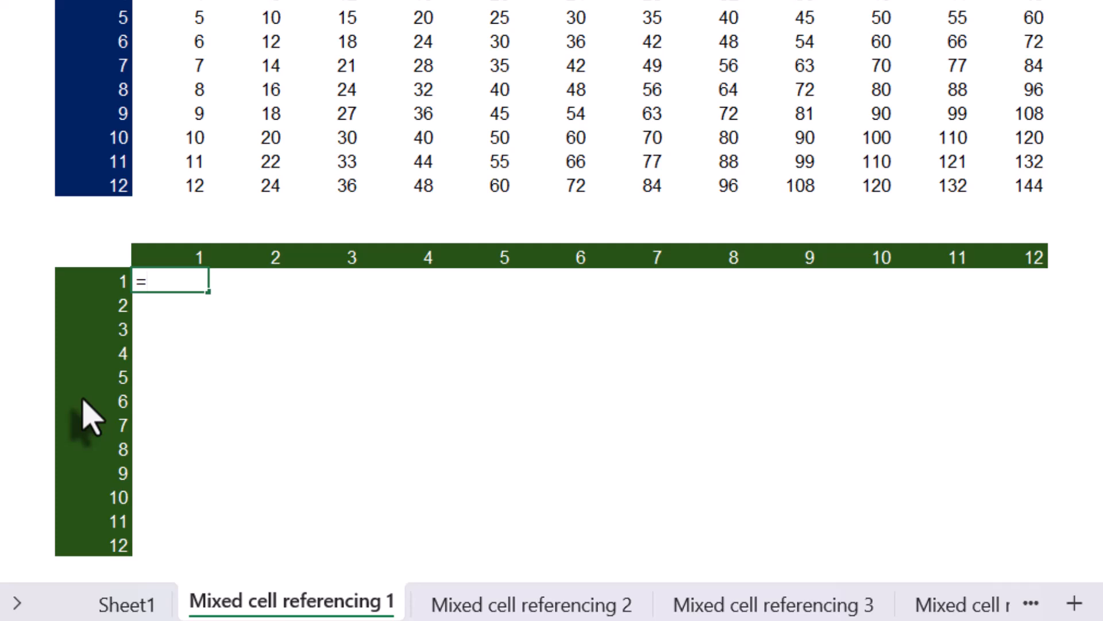
{"action": "left_click_drag", "start_coordinate": [195, 262], "coordinate": [1000, 262]}
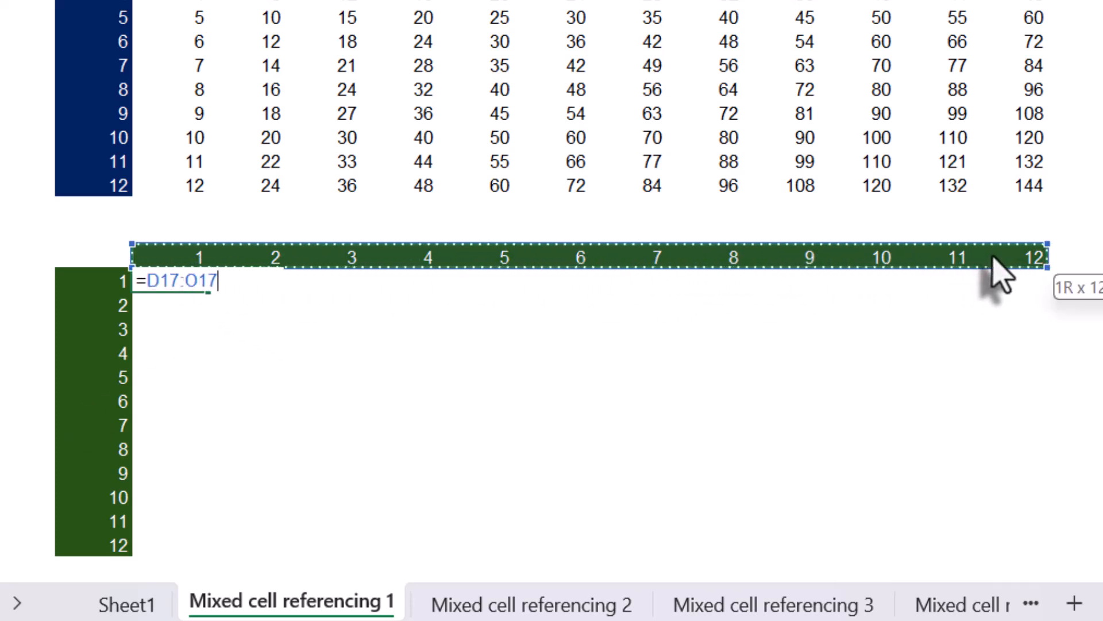
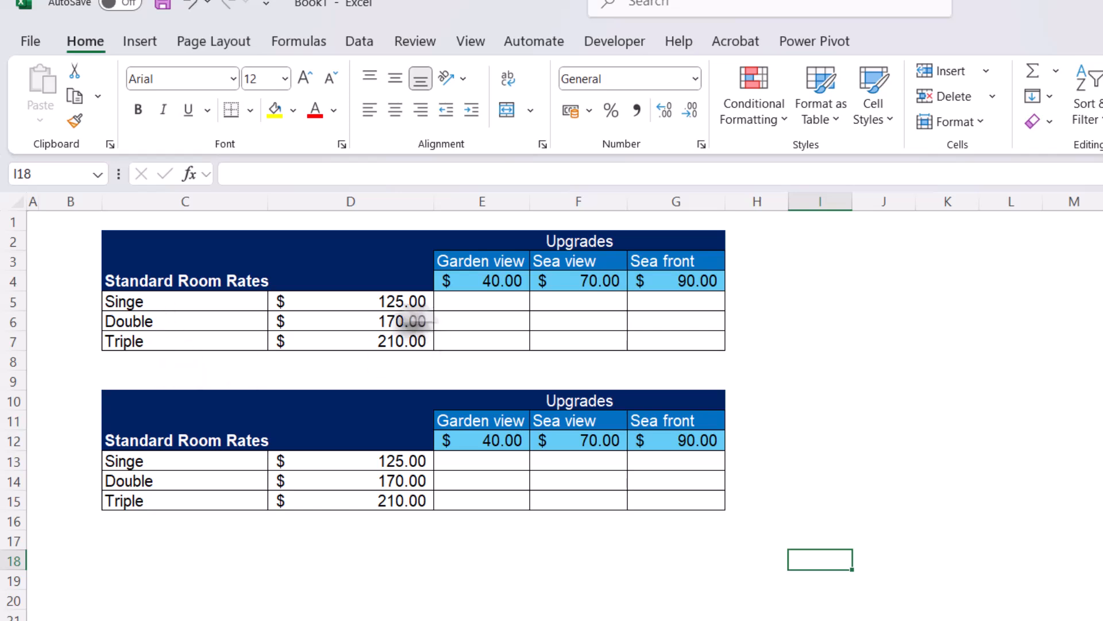
- Review the standard room rates in D5:D7 and the Garden view upgrade price in E4
{"action": "left_click", "coordinate": [382, 304]}
{"action": "left_click", "coordinate": [377, 324]}
{"action": "left_click", "coordinate": [370, 343]}
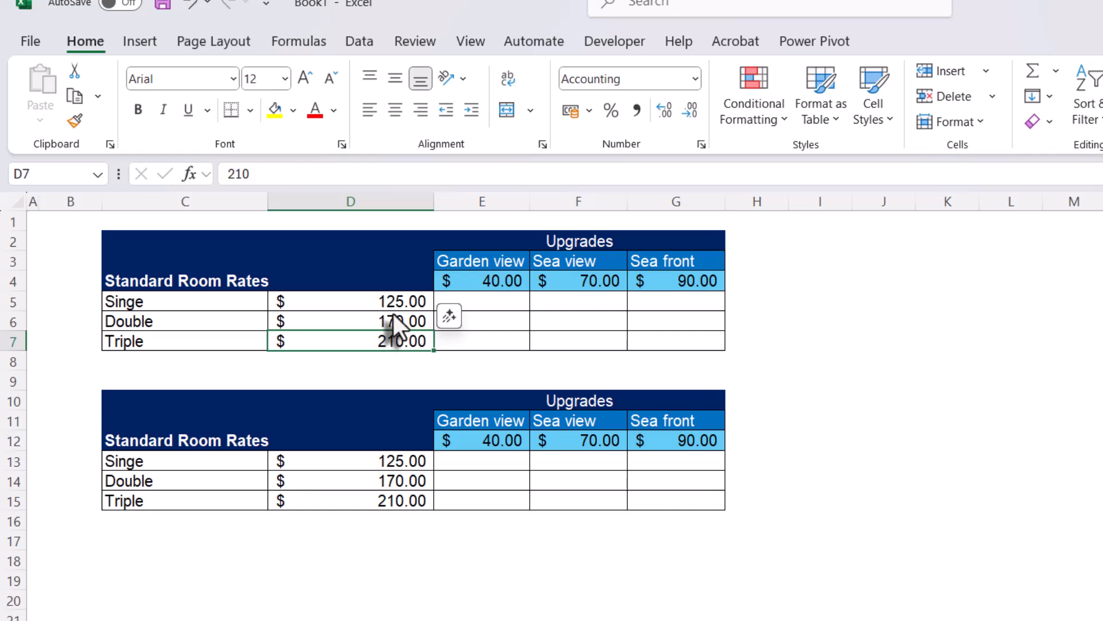
{"action": "left_click", "coordinate": [496, 284]}
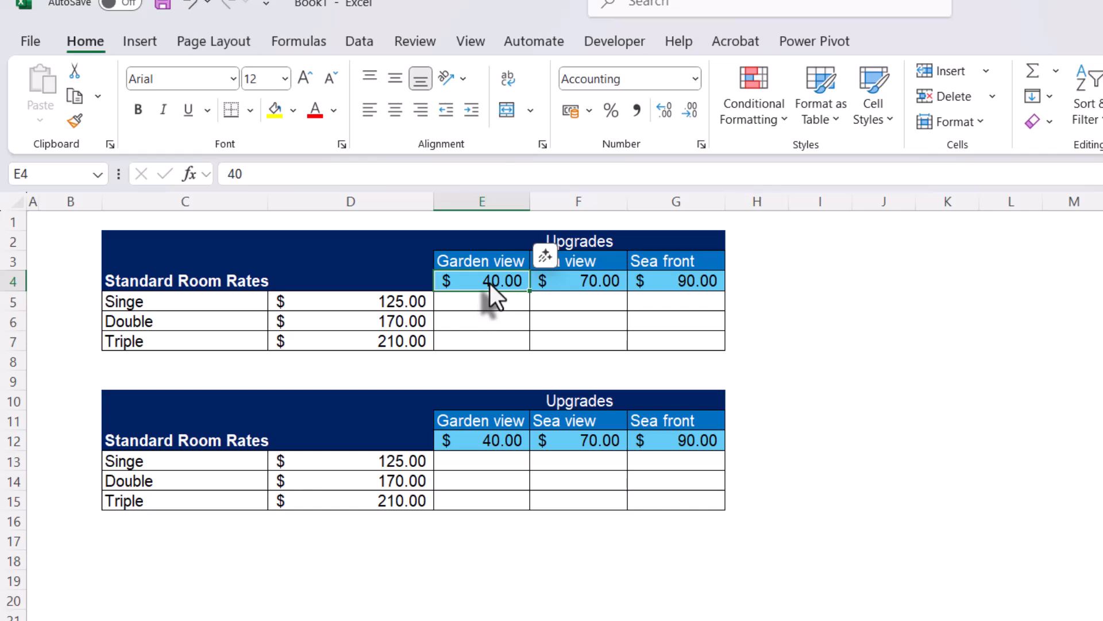
- Hide the Copilot shortcut beside the selected cell until the document is reopened
{"action": "left_click", "coordinate": [596, 285]}
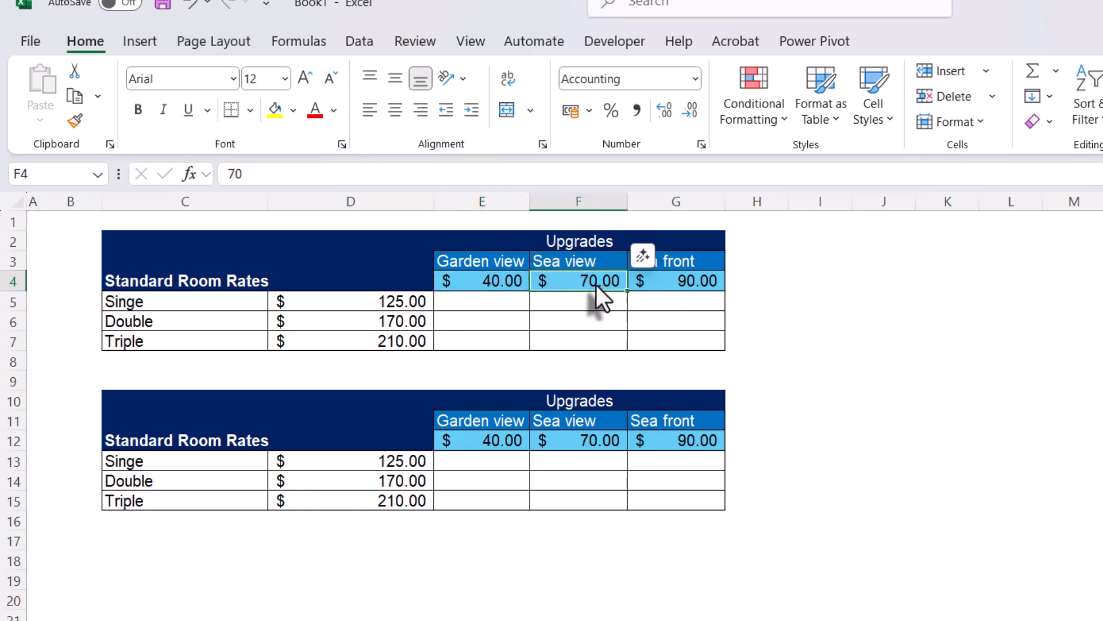
{"action": "left_click", "coordinate": [643, 254]}
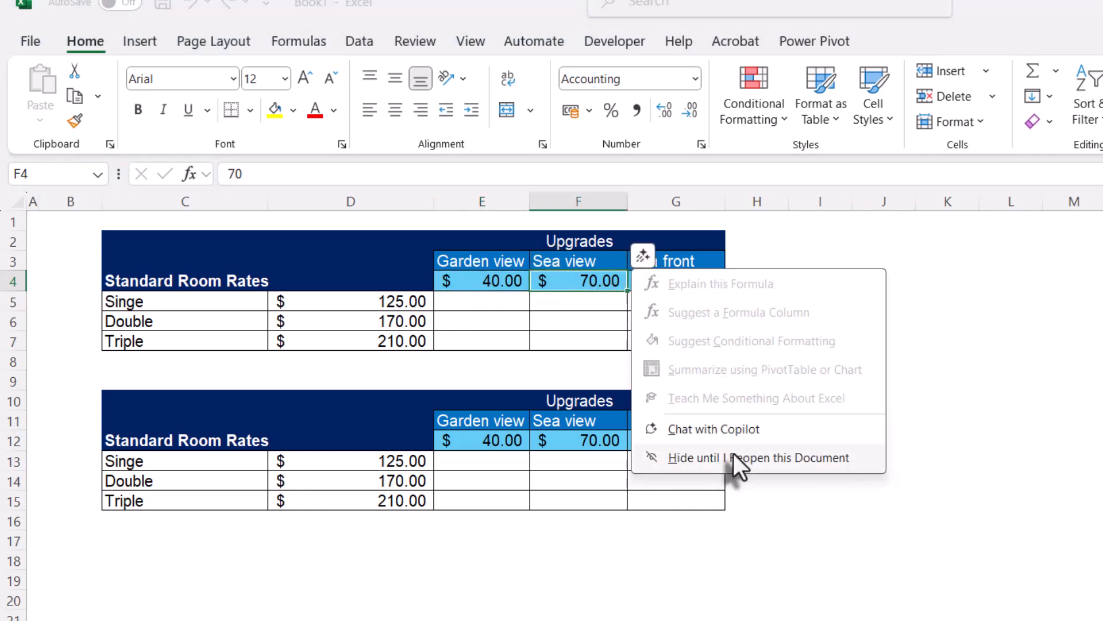
{"action": "left_click", "coordinate": [734, 458]}
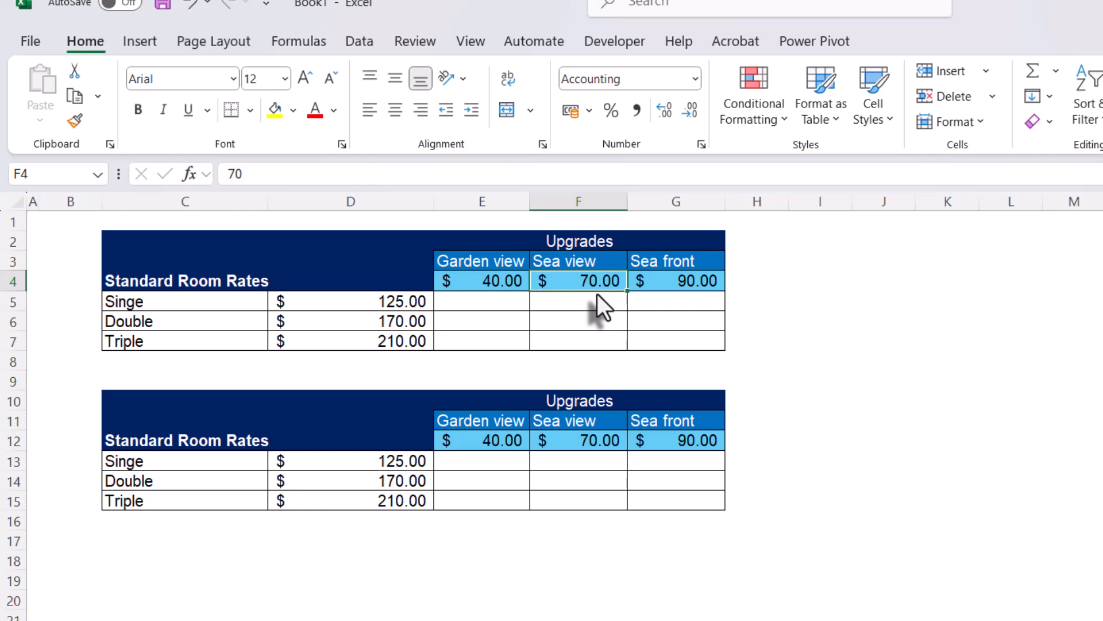
- Build the formula =D5+E4 in E5, adding the Garden view upgrade to the single room rate
{"action": "left_click", "coordinate": [670, 276]}
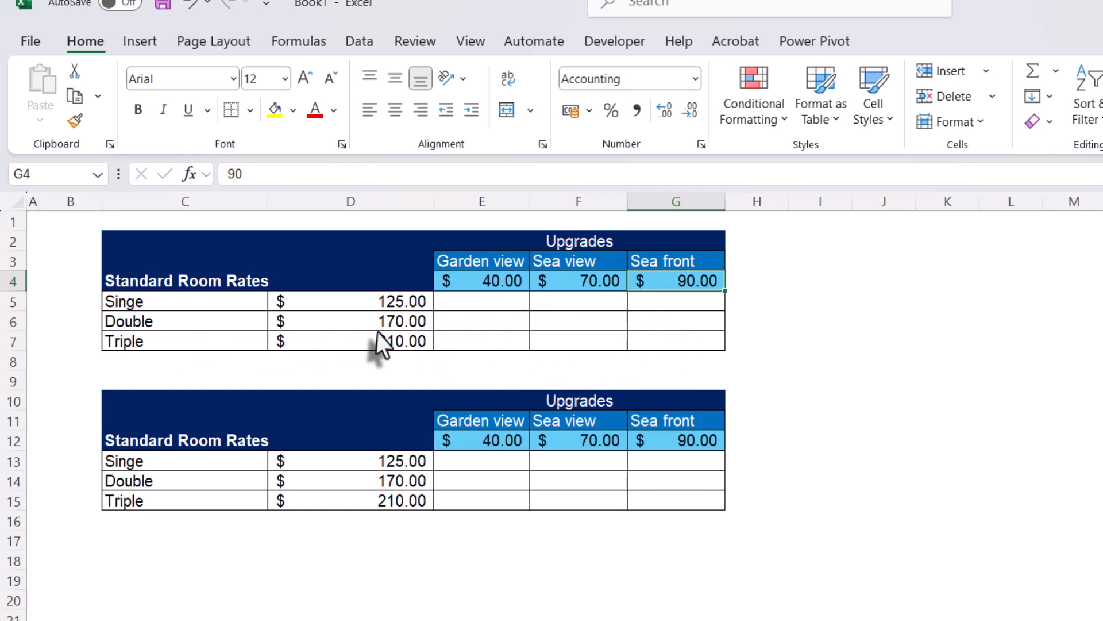
{"action": "left_click_drag", "start_coordinate": [500, 305], "coordinate": [674, 343]}
{"action": "left_click", "coordinate": [465, 305]}
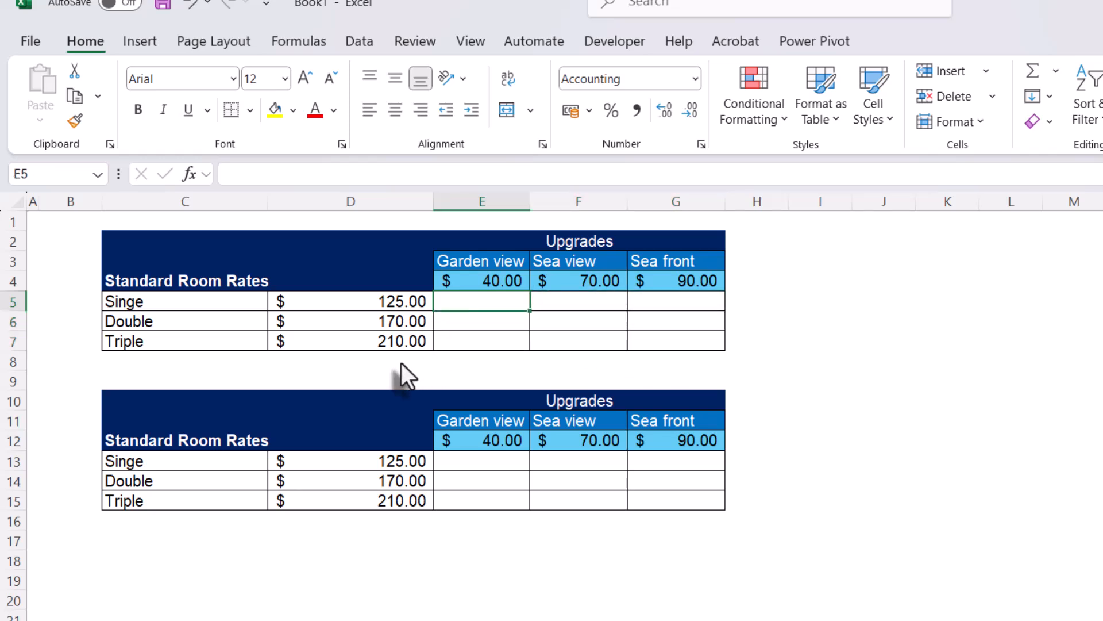
{"action": "type", "text": "="}
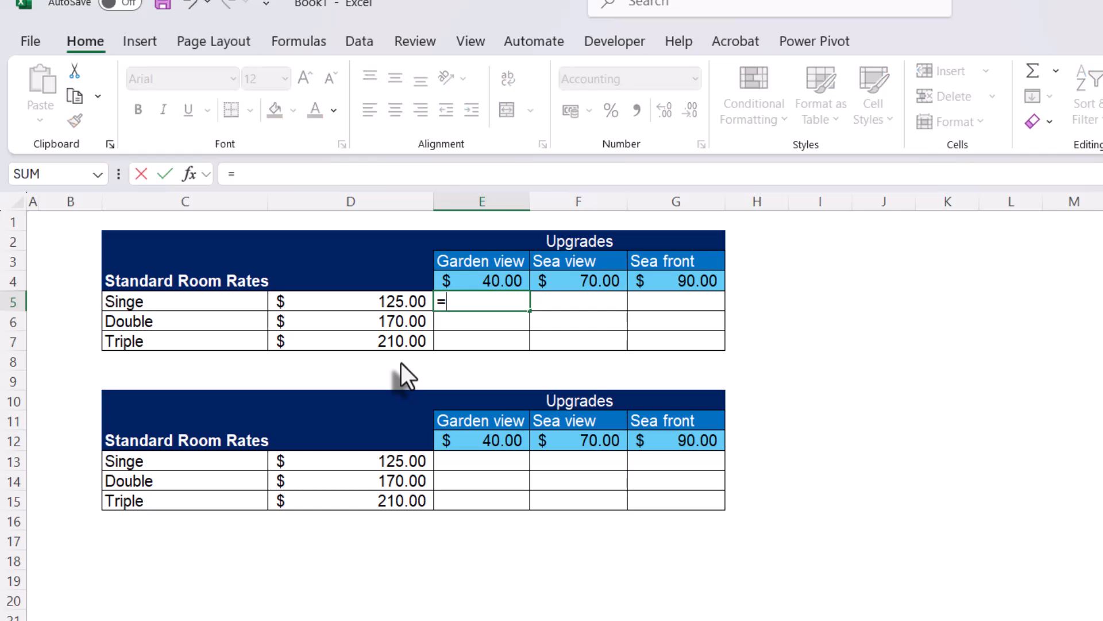
{"action": "left_click", "coordinate": [377, 302]}
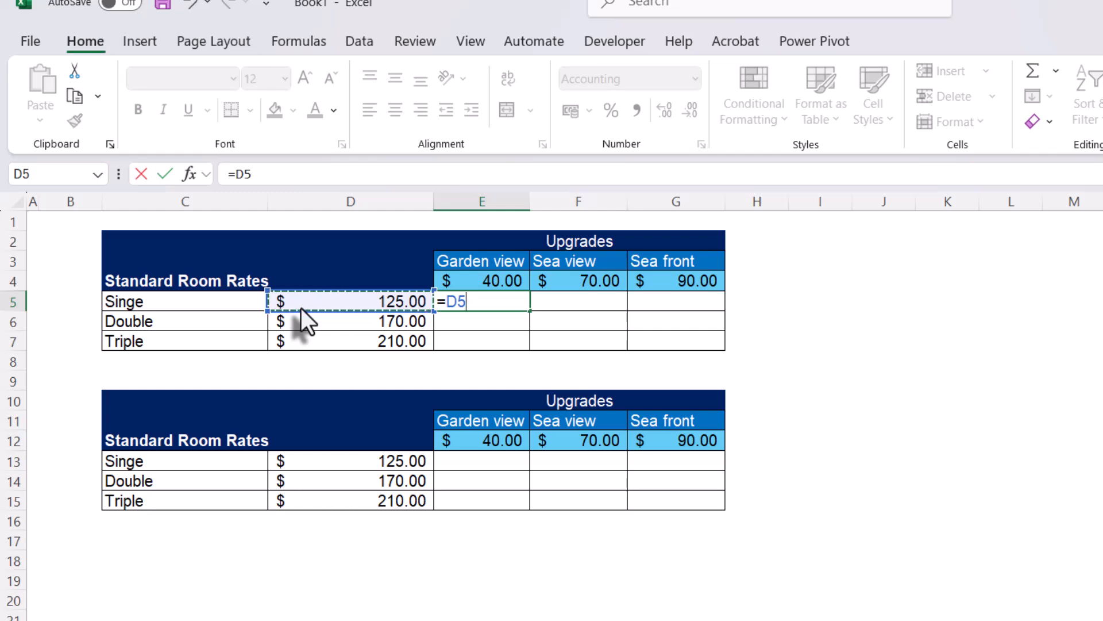
{"action": "type", "text": "+"}
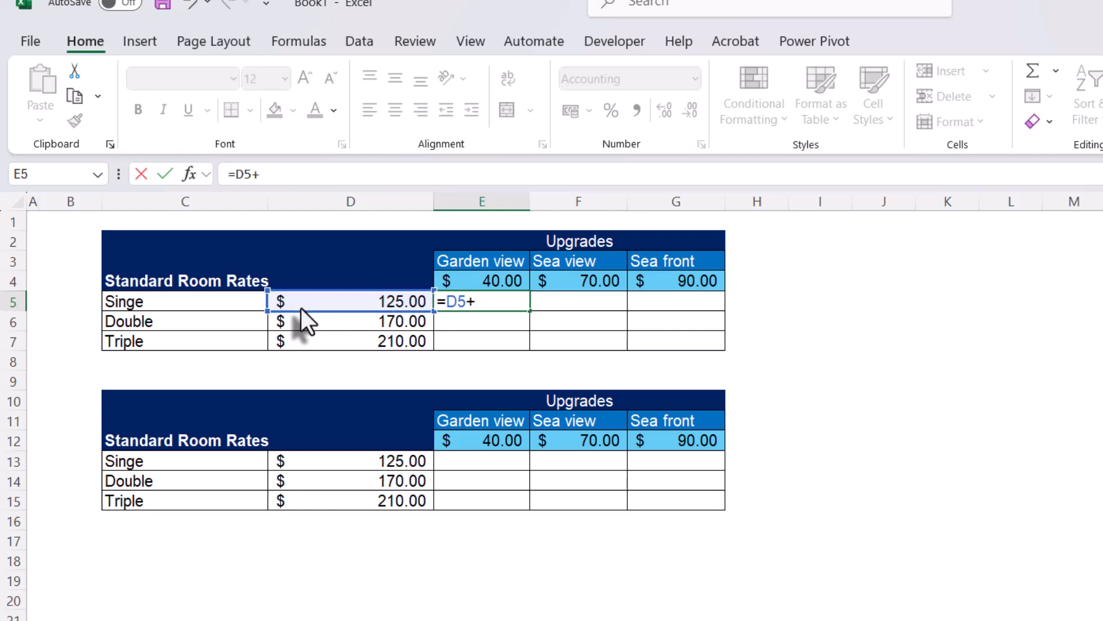
{"action": "left_click", "coordinate": [496, 280]}
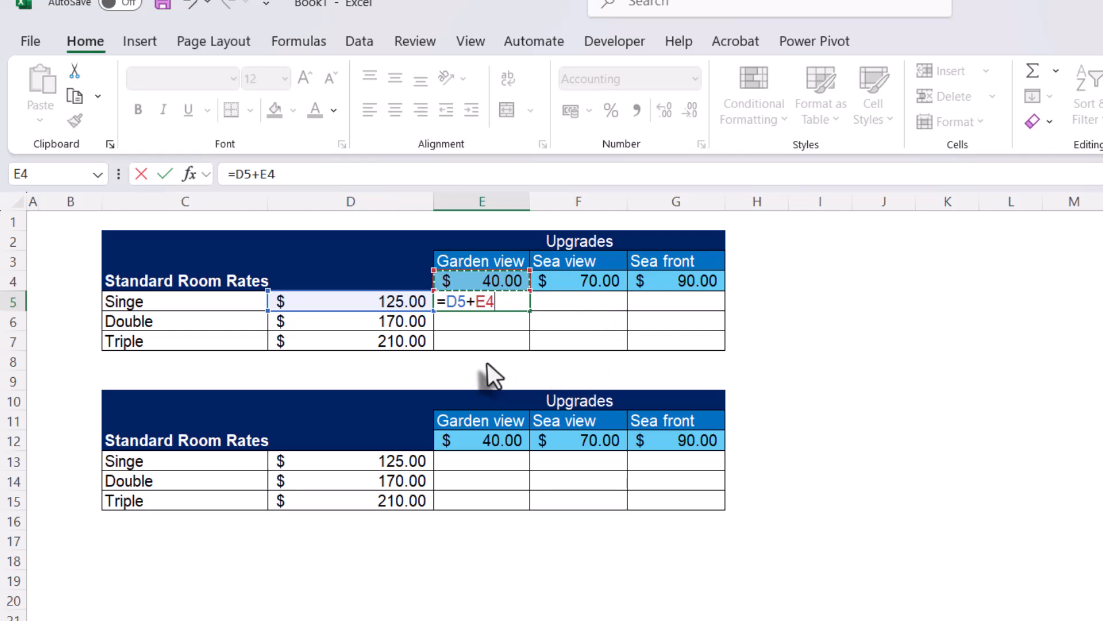
- Lock only the column of the room rate reference in the E5 formula, making it $D5
{"action": "left_click", "coordinate": [445, 300]}
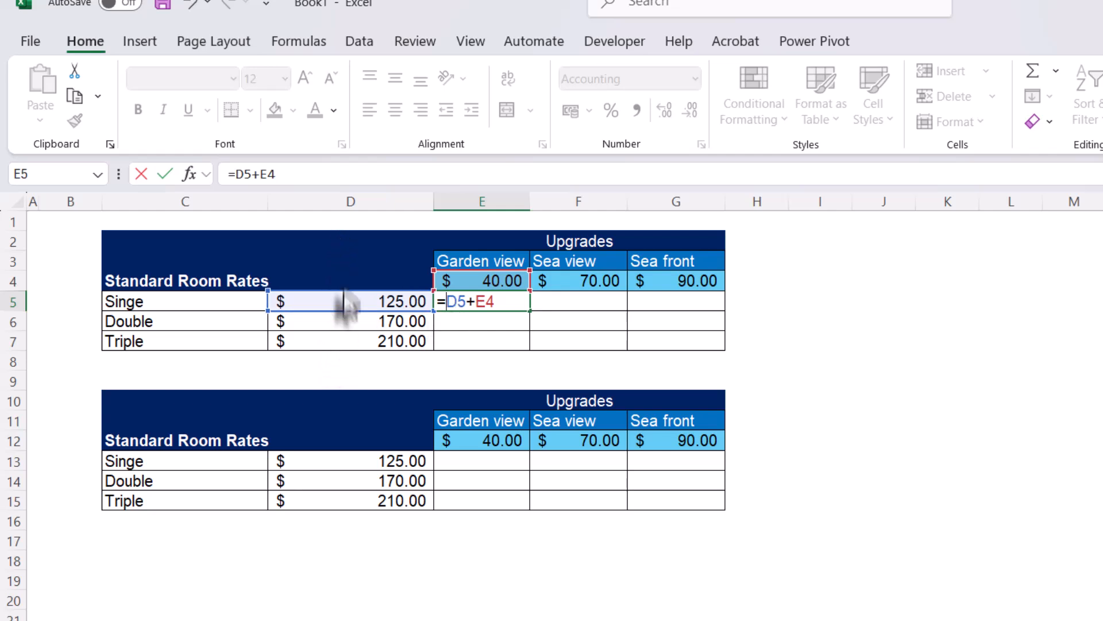
{"action": "key", "text": "F4"}
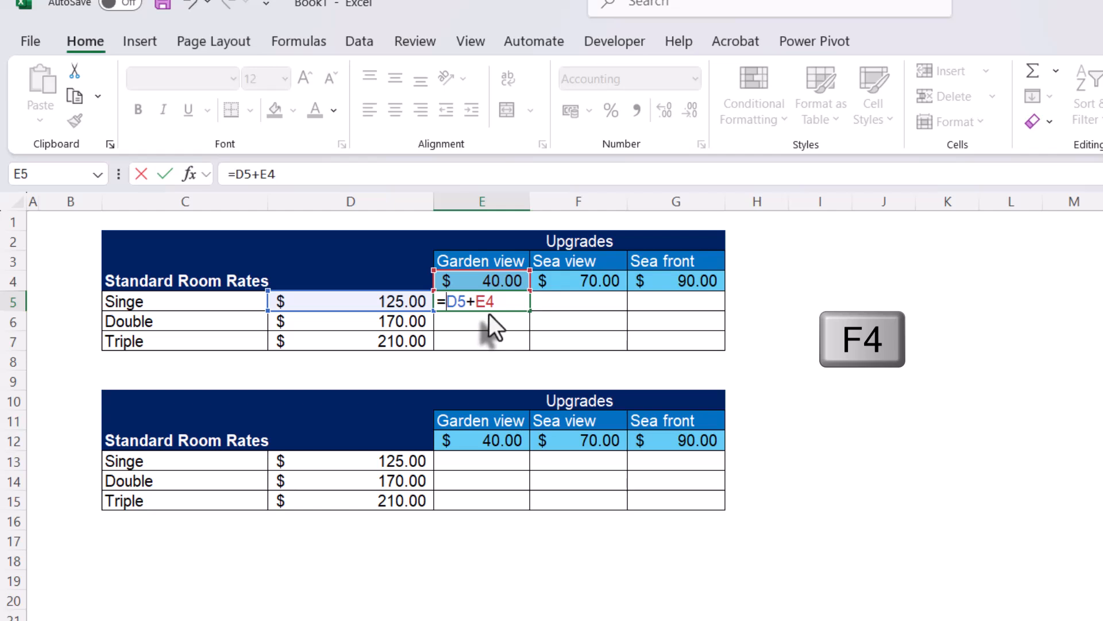
{"action": "key", "text": "F4"}
{"action": "key", "text": "F4"}
{"action": "key", "text": "F4"}
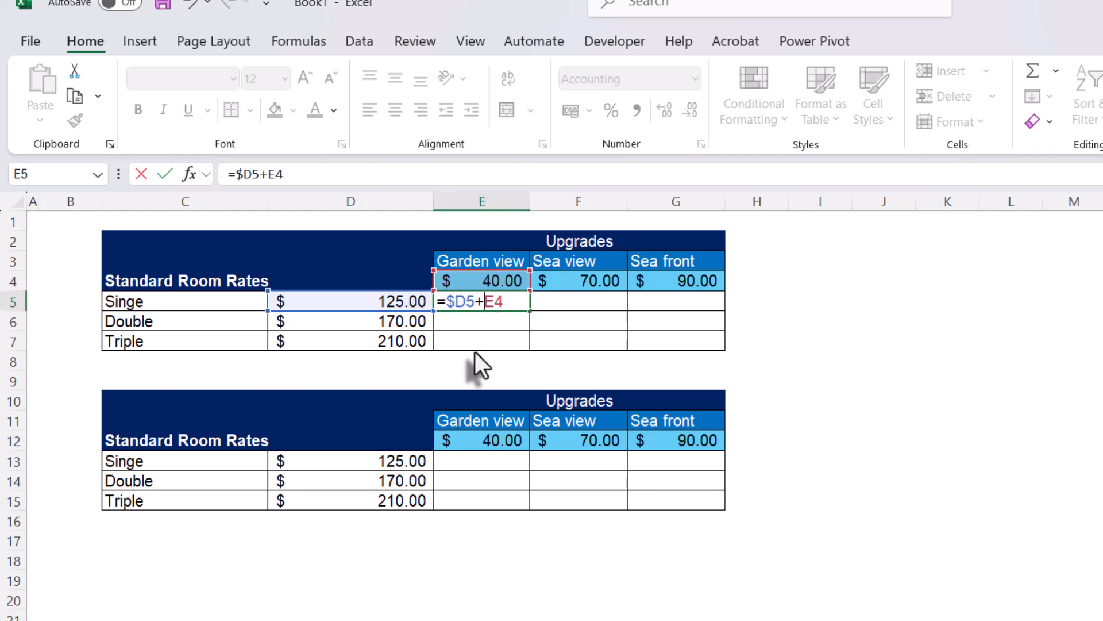
- Lock only the row of the upgrade reference as E$4 and enter =$D5+E$4 in E5
{"action": "key", "text": "F4"}
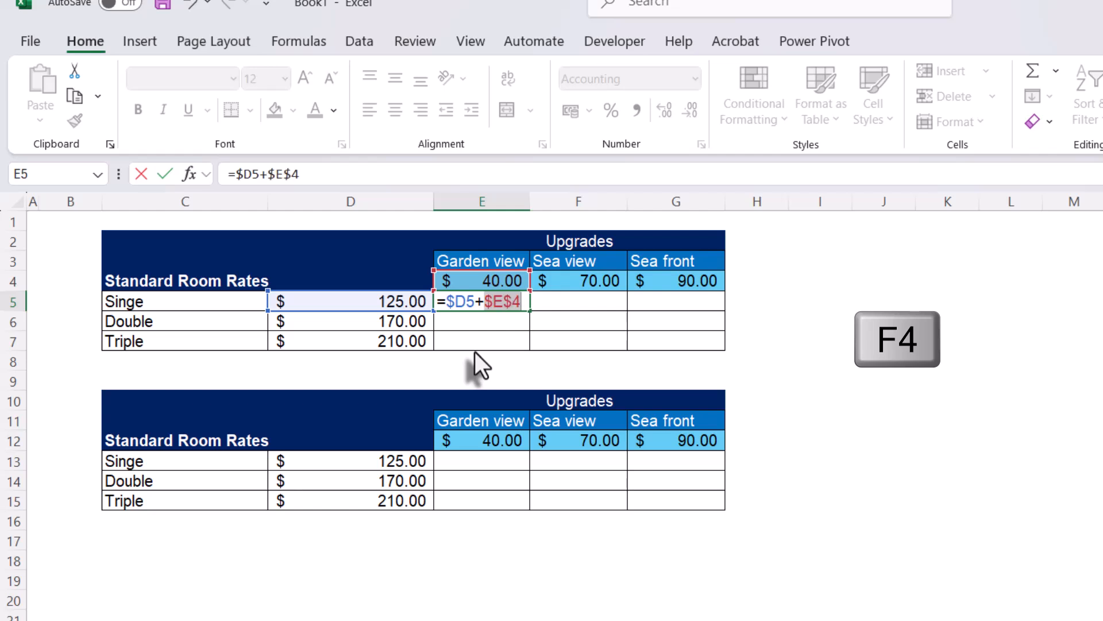
{"action": "key", "text": "F4"}
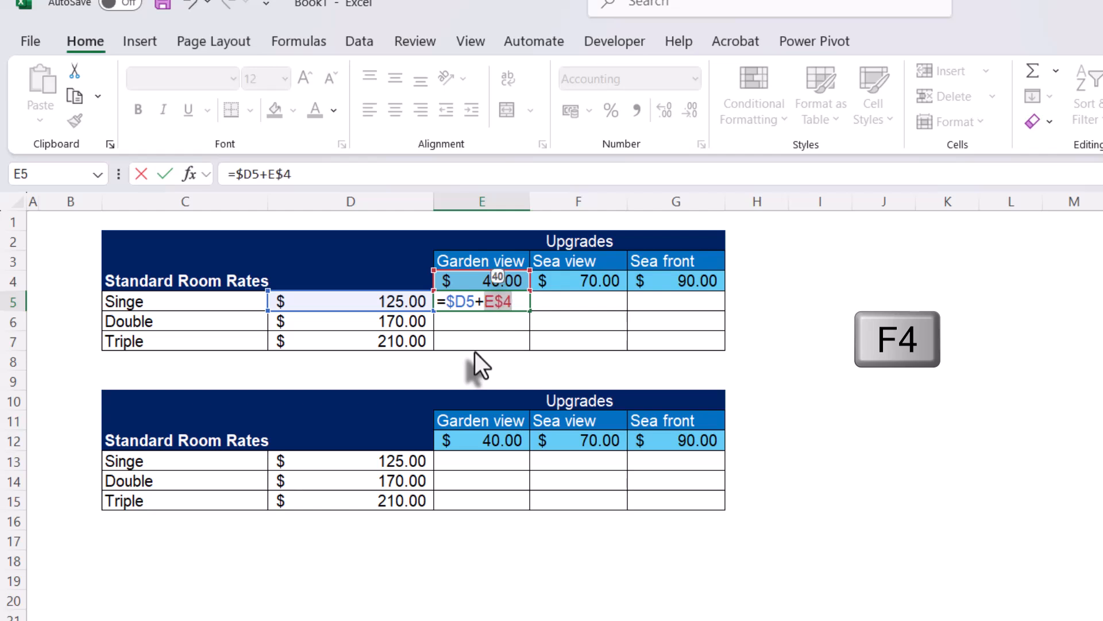
{"action": "left_click", "coordinate": [515, 304]}
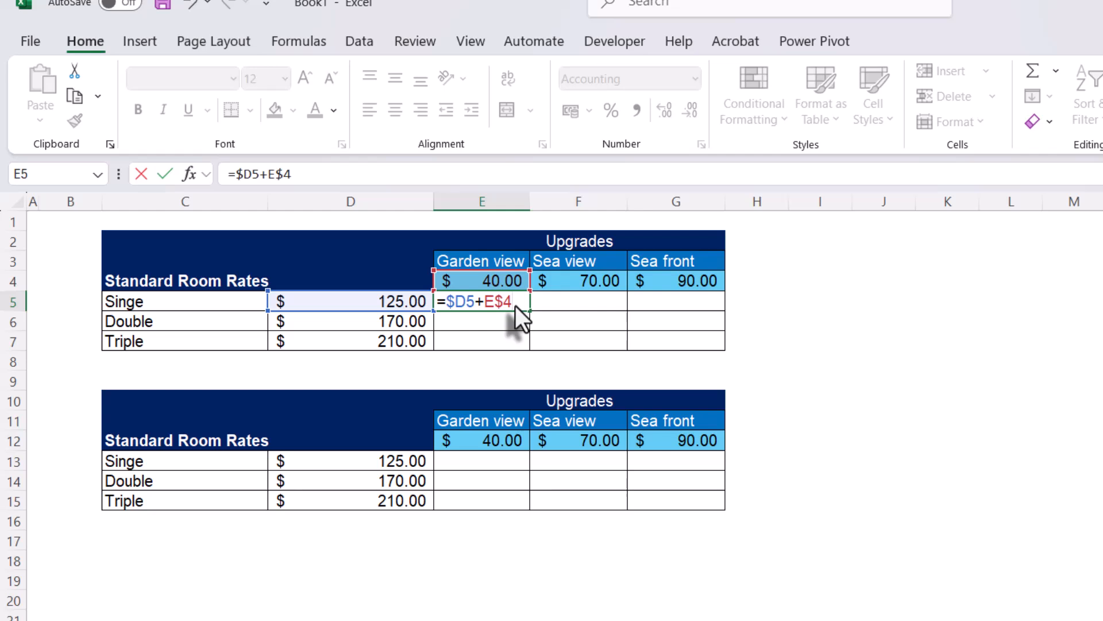
{"action": "key", "text": "Return"}
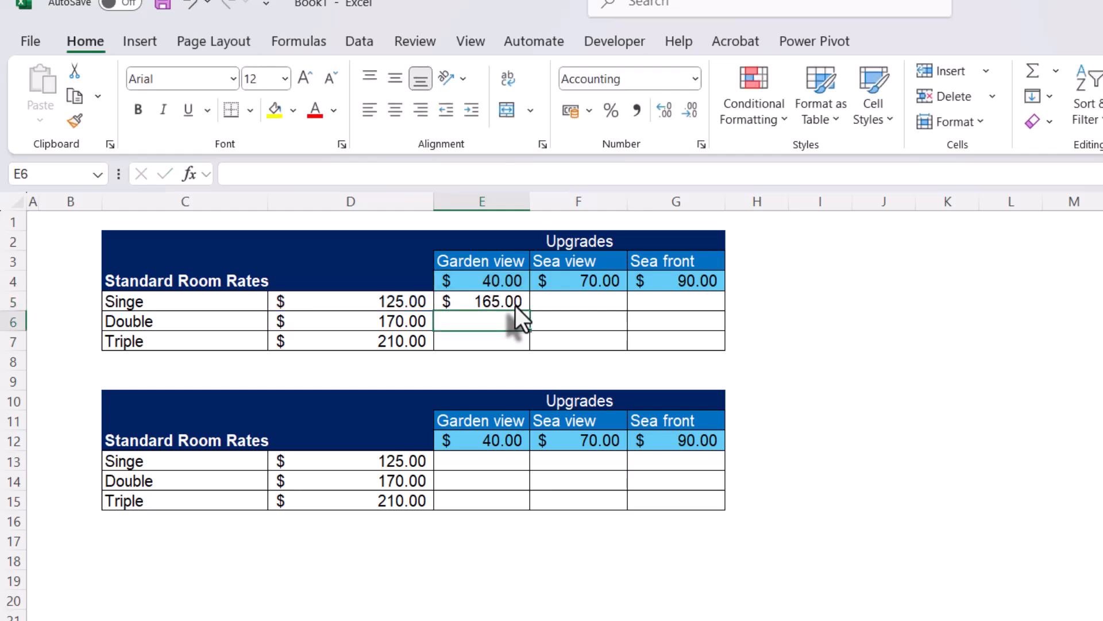
- Fill the formula from E5 across and down the upper rates table through G7
{"action": "left_click", "coordinate": [515, 305]}
{"action": "left_click_drag", "start_coordinate": [529, 313], "coordinate": [718, 358]}
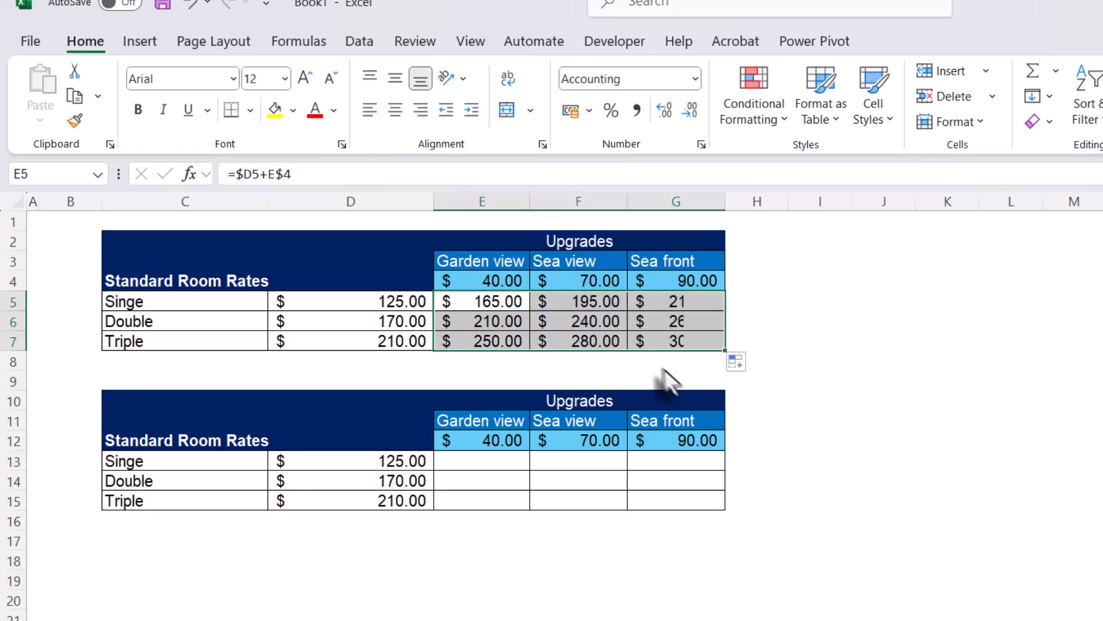
{"action": "left_click", "coordinate": [666, 339]}
{"action": "left_click_drag", "start_coordinate": [496, 305], "coordinate": [685, 338]}
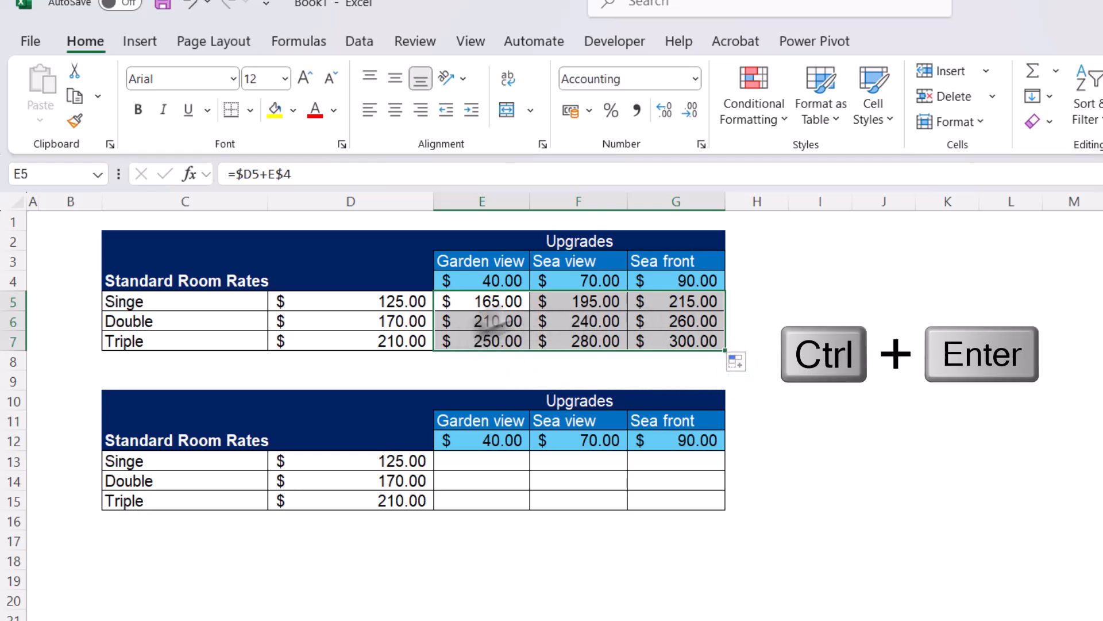
- Examine the cell references in the formula of G7, the Triple room with Sea front upgrade
{"action": "left_click", "coordinate": [675, 343]}
{"action": "double_click", "coordinate": [675, 342]}
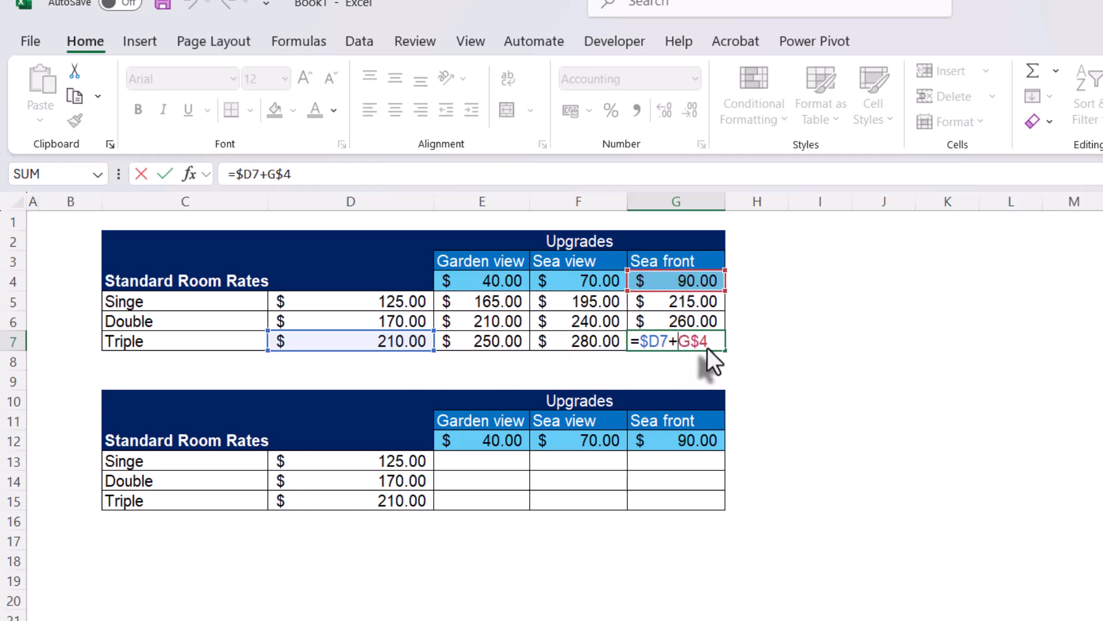
{"action": "key", "text": "ctrl+Return"}
{"action": "left_click", "coordinate": [847, 340]}
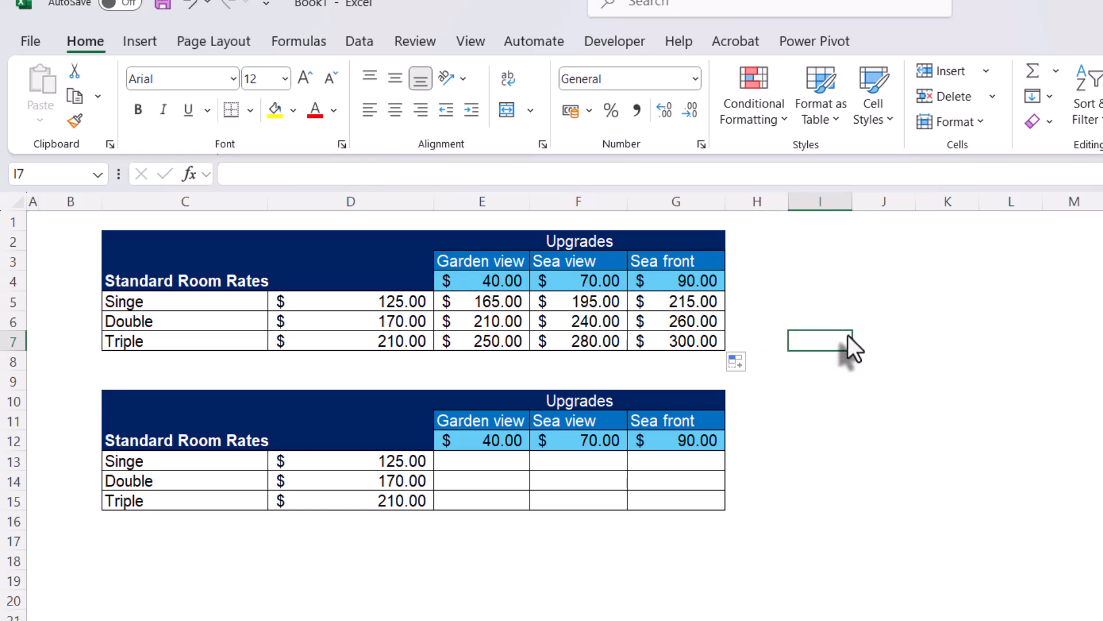
- Enter the array formula =D13:D15+E12:G12 in E13 to fill the lower room rates table
{"action": "left_click", "coordinate": [506, 463]}
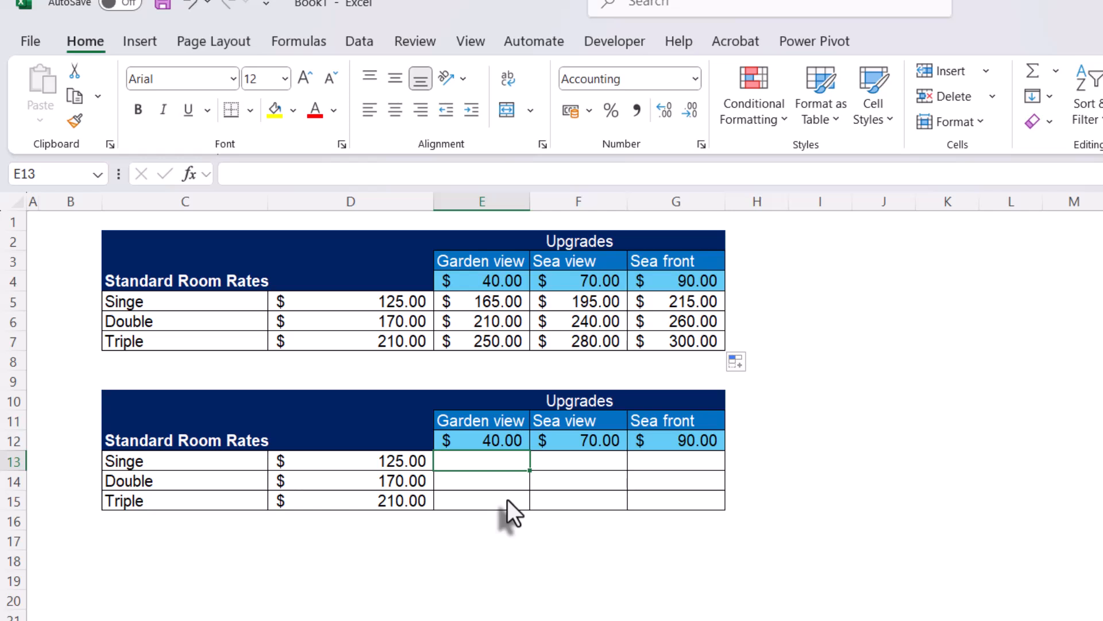
{"action": "type", "text": "="}
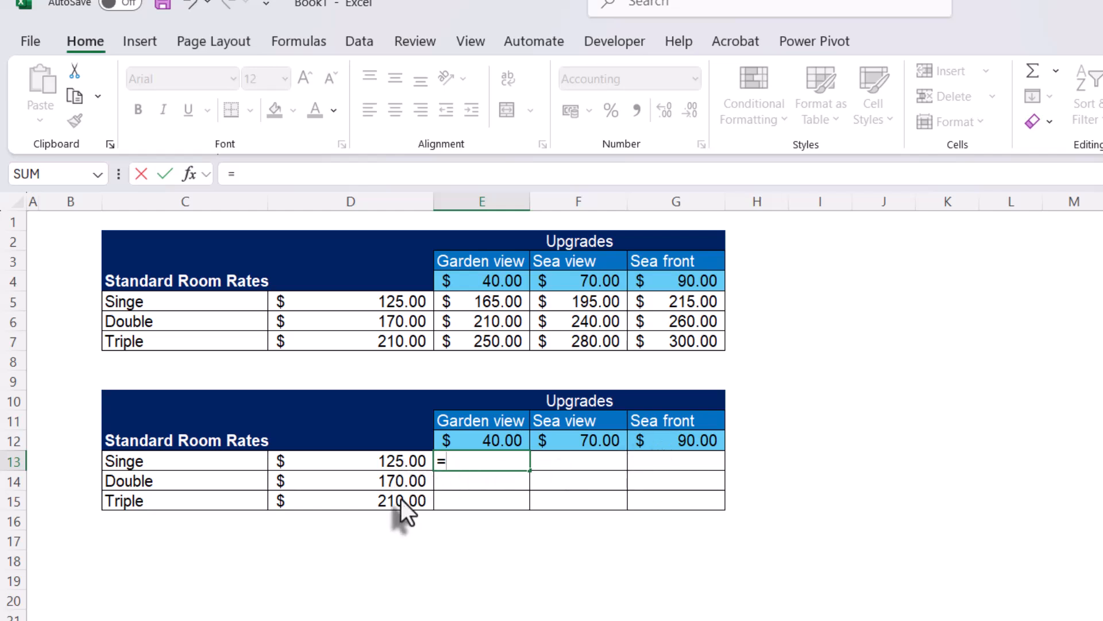
{"action": "left_click_drag", "start_coordinate": [397, 469], "coordinate": [395, 498]}
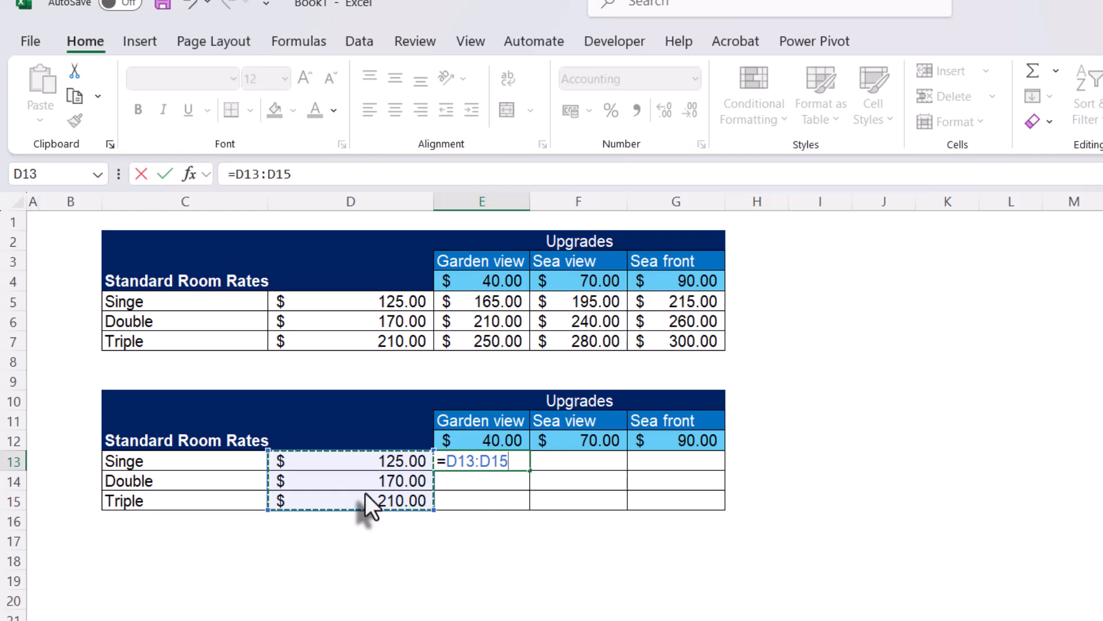
{"action": "type", "text": "+"}
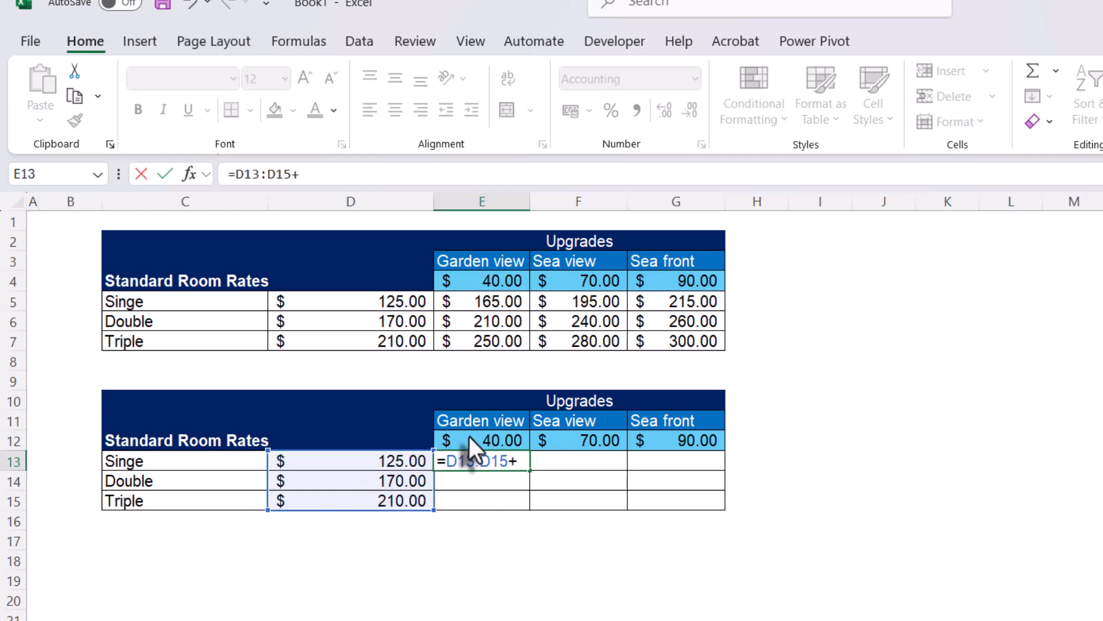
{"action": "left_click_drag", "start_coordinate": [469, 437], "coordinate": [640, 439]}
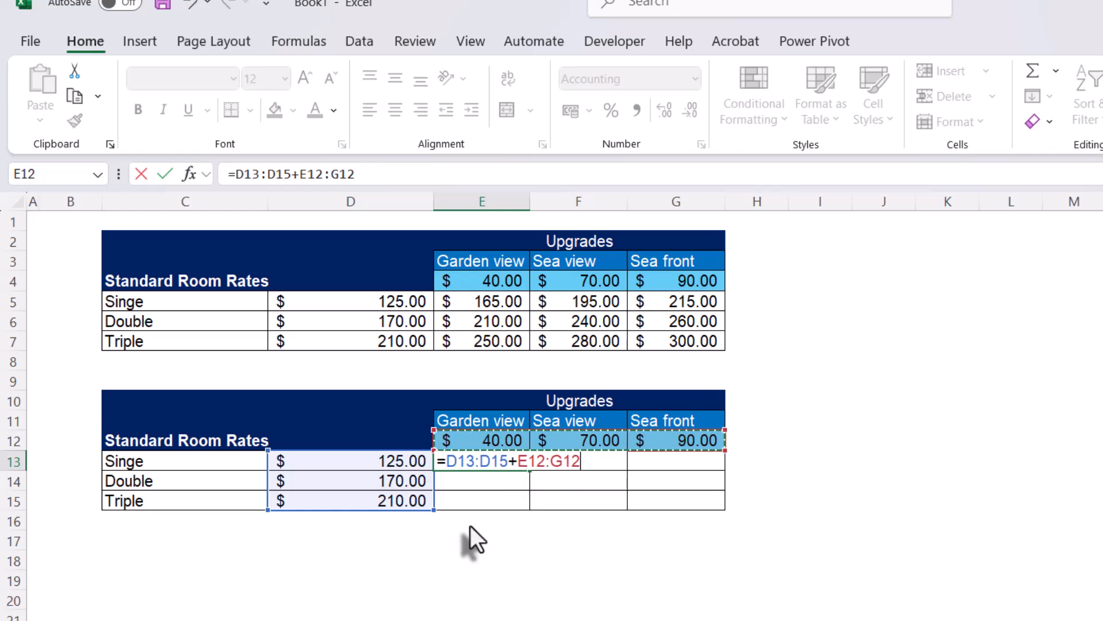
{"action": "key", "text": "Return"}
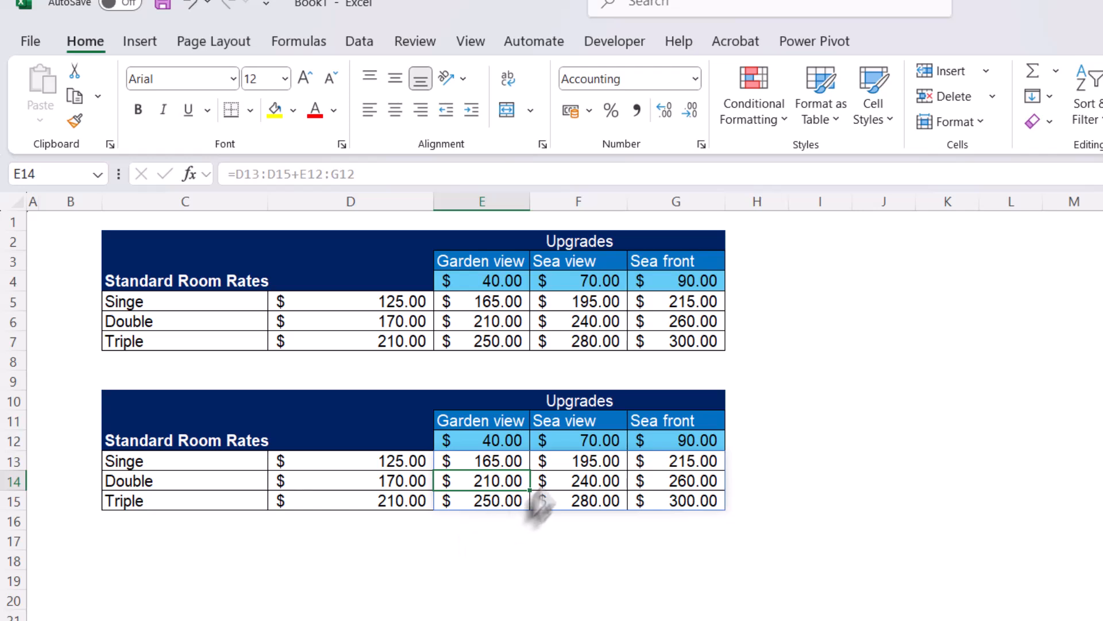
- Examine the array formula in E13 and the spilled cell G15 of the lower room rates table
{"action": "left_click", "coordinate": [673, 500]}
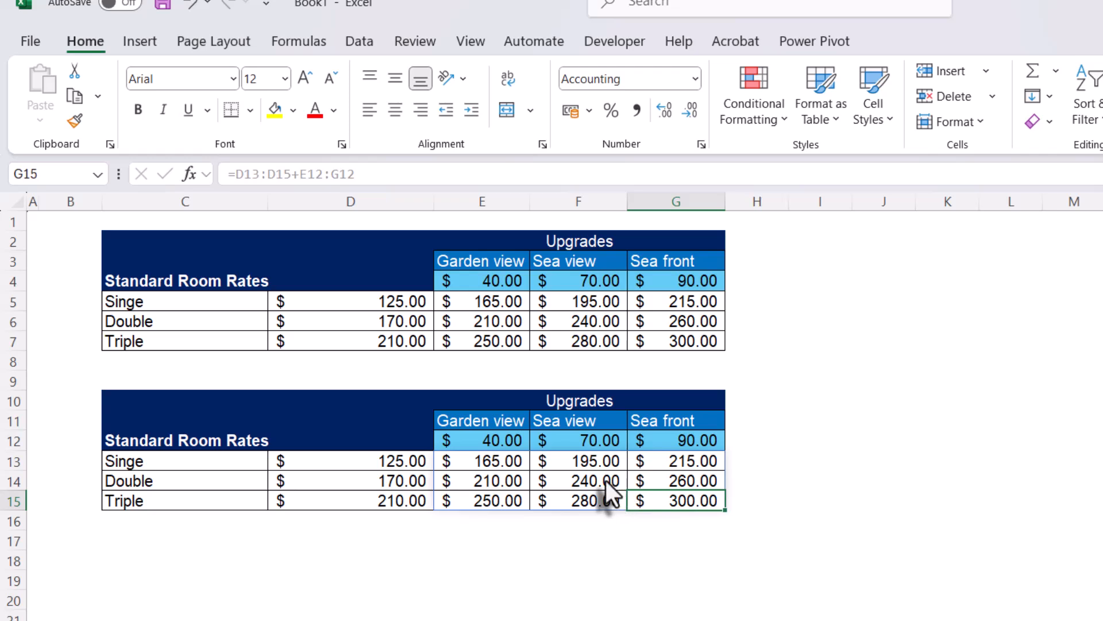
{"action": "double_click", "coordinate": [516, 460]}
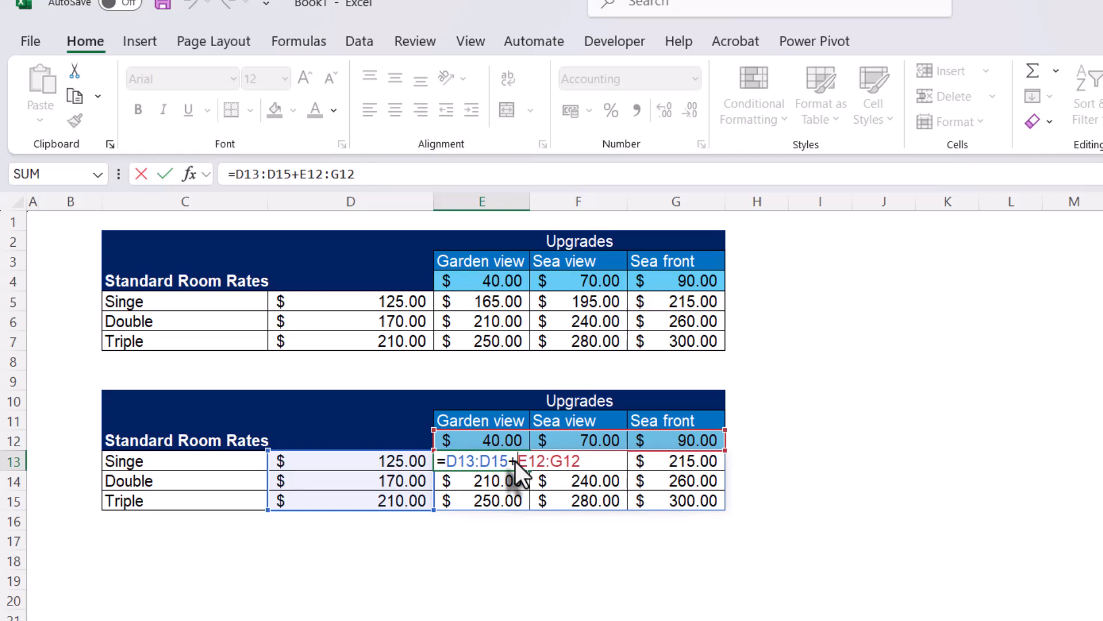
{"action": "left_click", "coordinate": [829, 520]}
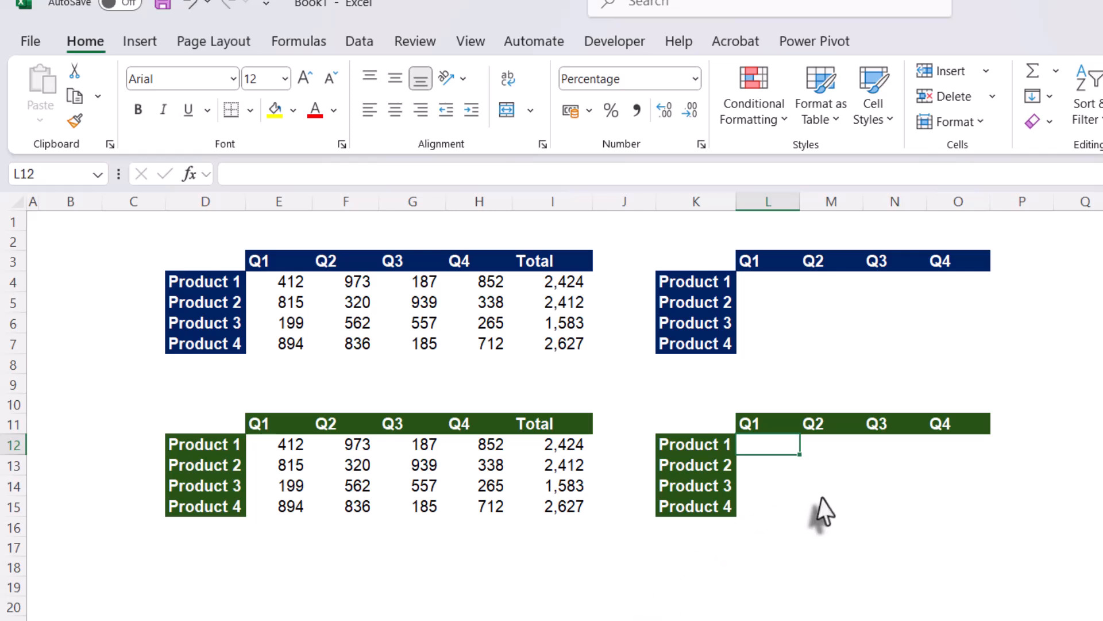
- Examine the SUM formulas in the Total column of the blue quarterly sales table, I4 through I7
{"action": "left_click", "coordinate": [823, 494]}
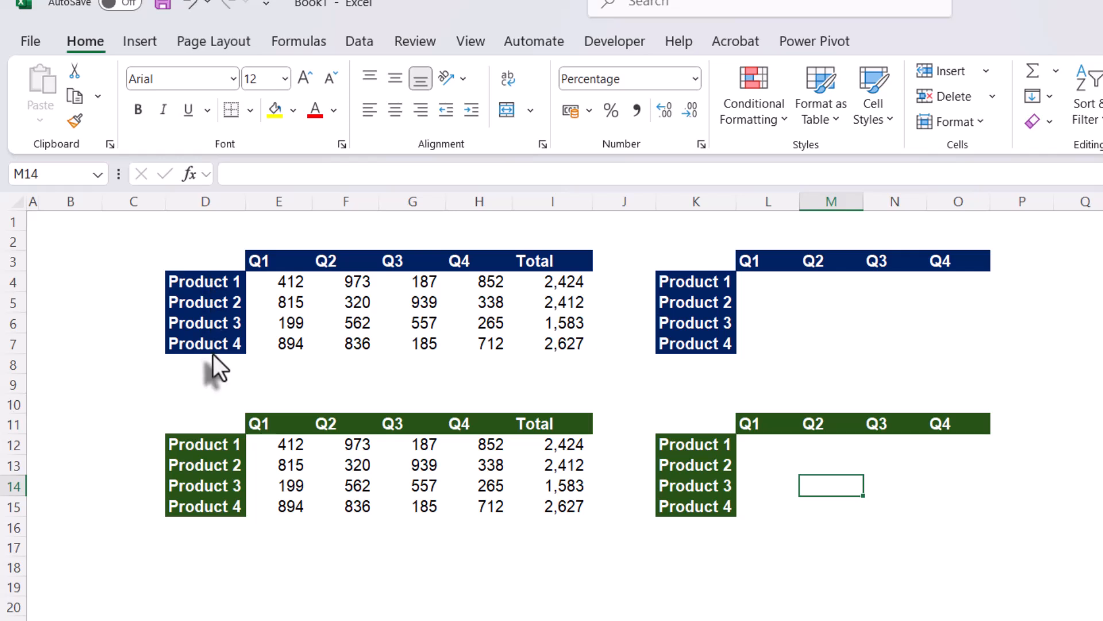
{"action": "double_click", "coordinate": [534, 282]}
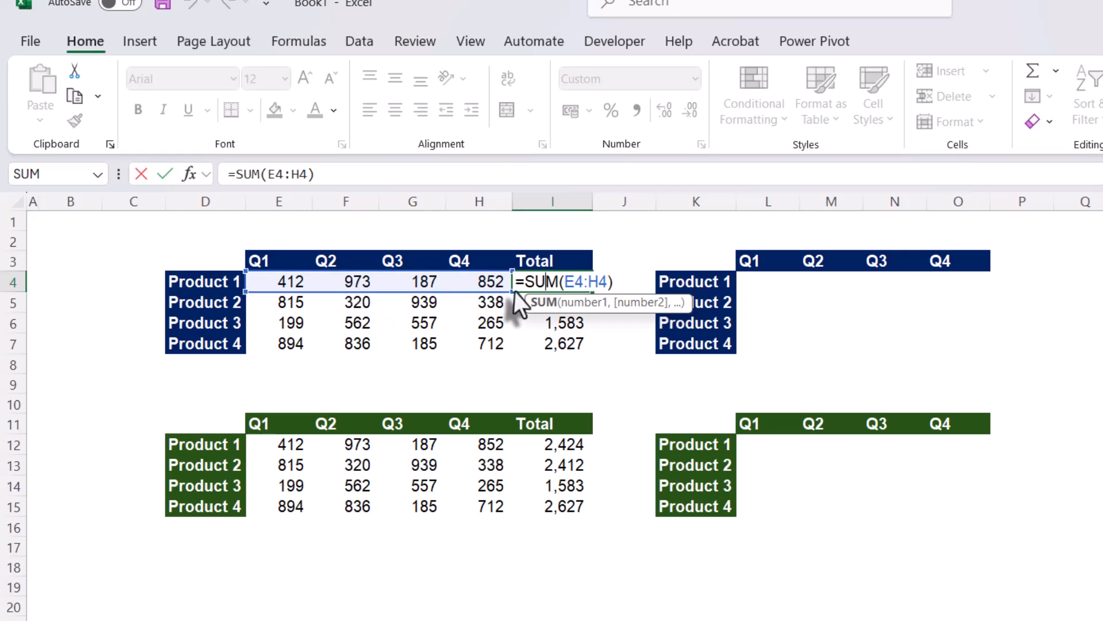
{"action": "key", "text": "Escape"}
{"action": "double_click", "coordinate": [556, 299]}
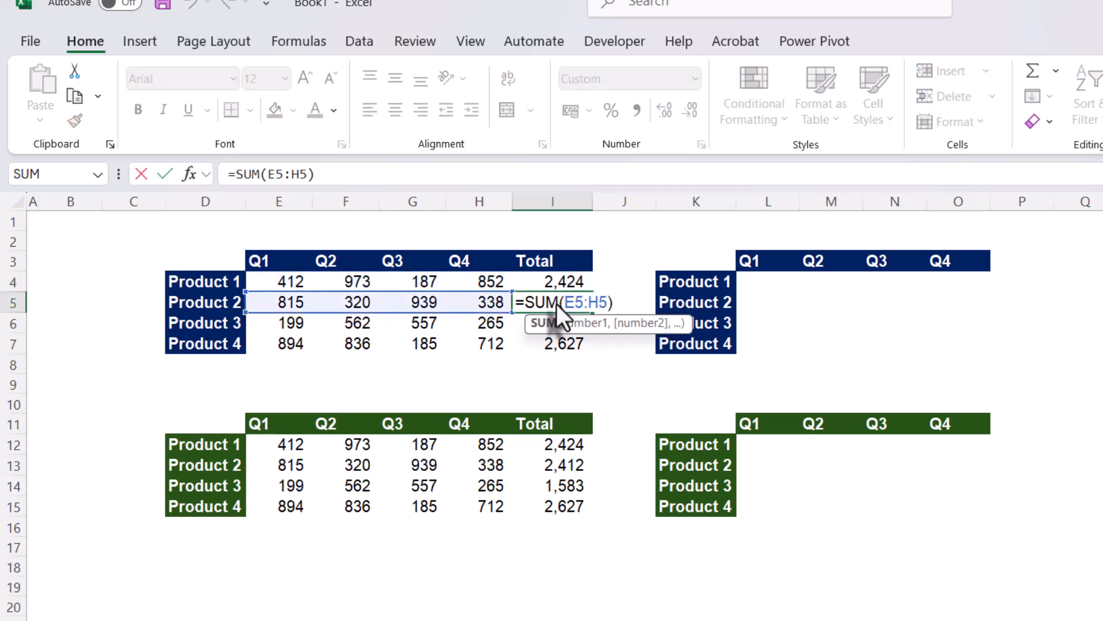
{"action": "key", "text": "Escape"}
{"action": "double_click", "coordinate": [551, 323]}
{"action": "key", "text": "Escape"}
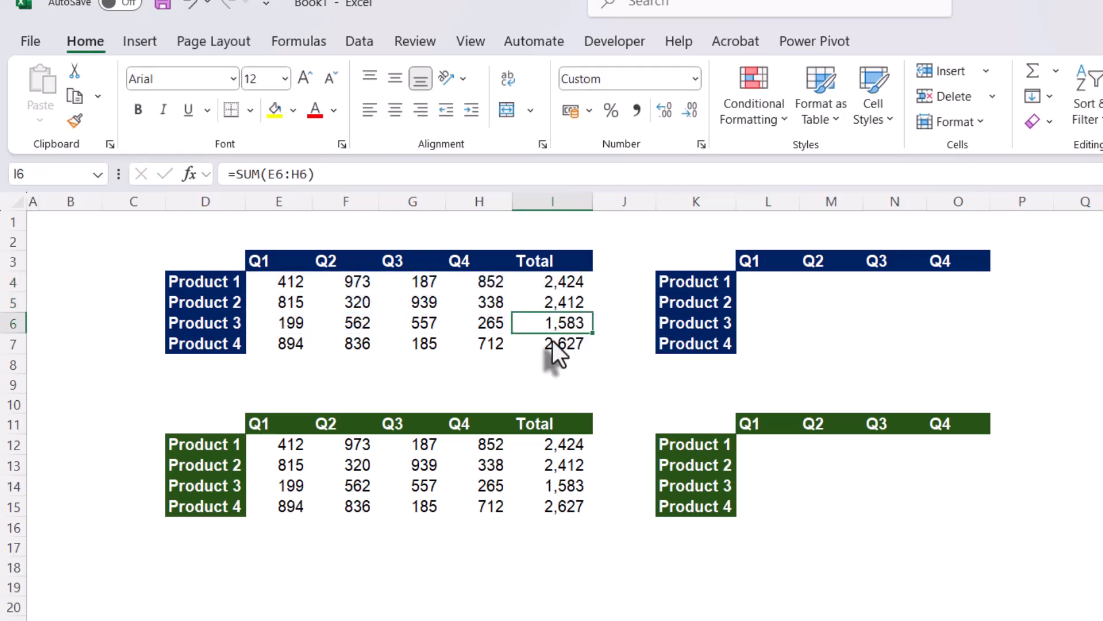
{"action": "left_click", "coordinate": [552, 342]}
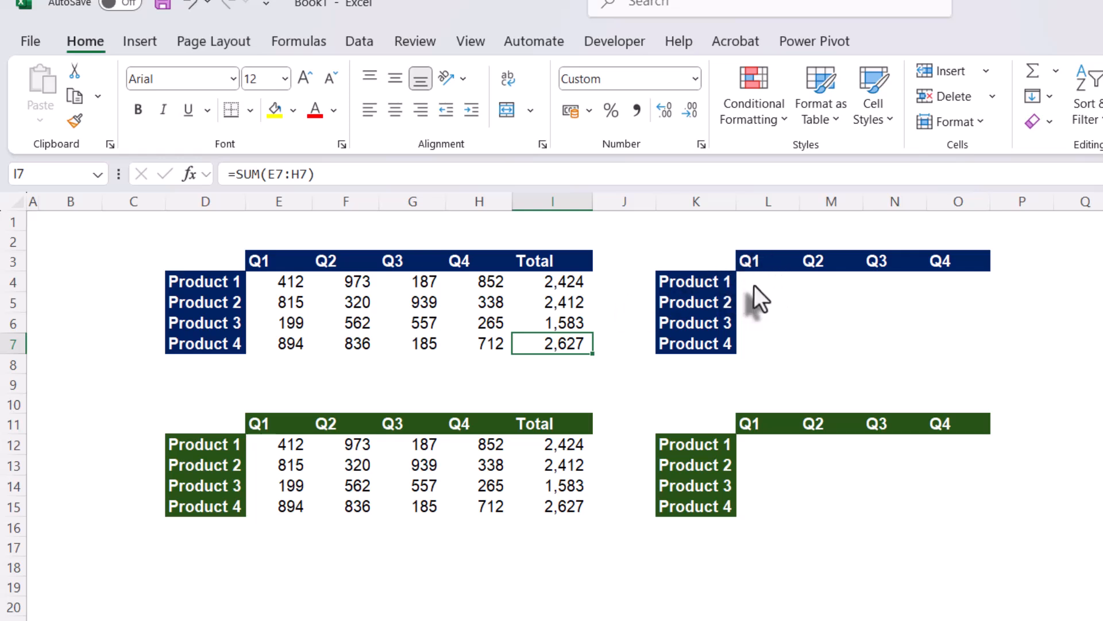
- Enter =E4/I4 in J4 to calculate Product 1's Q1 share of its total
{"action": "left_click", "coordinate": [552, 286]}
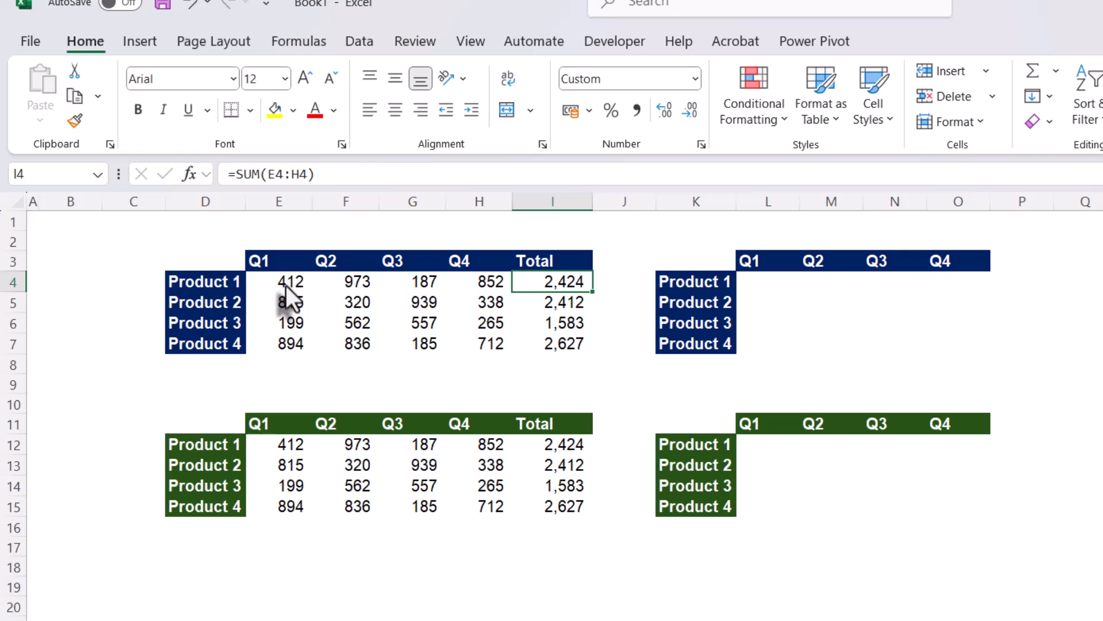
{"action": "left_click", "coordinate": [620, 282]}
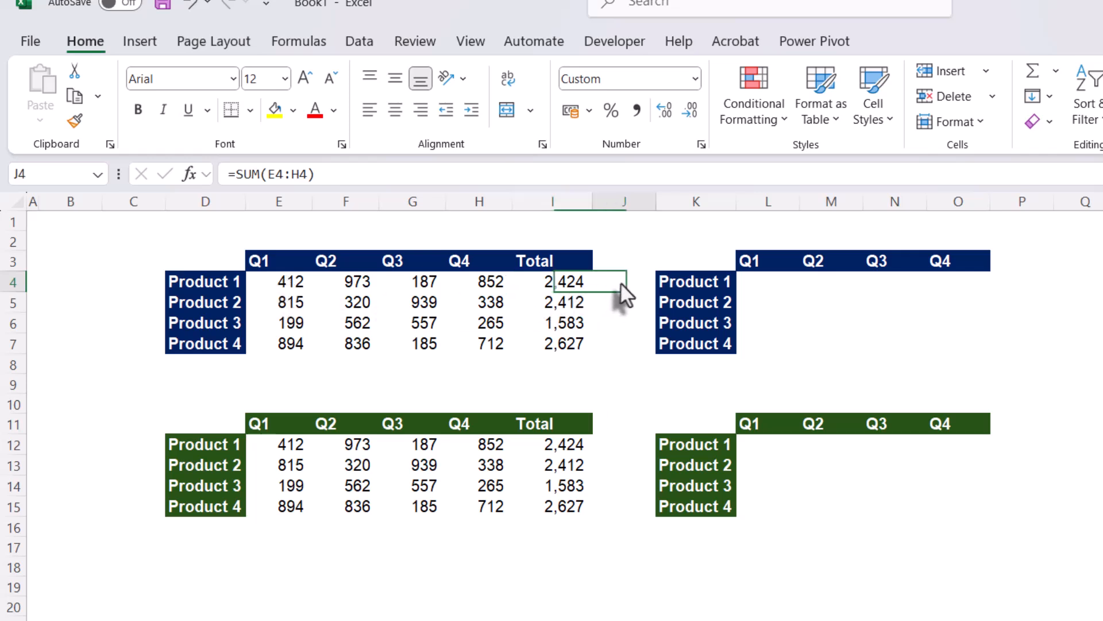
{"action": "type", "text": "="}
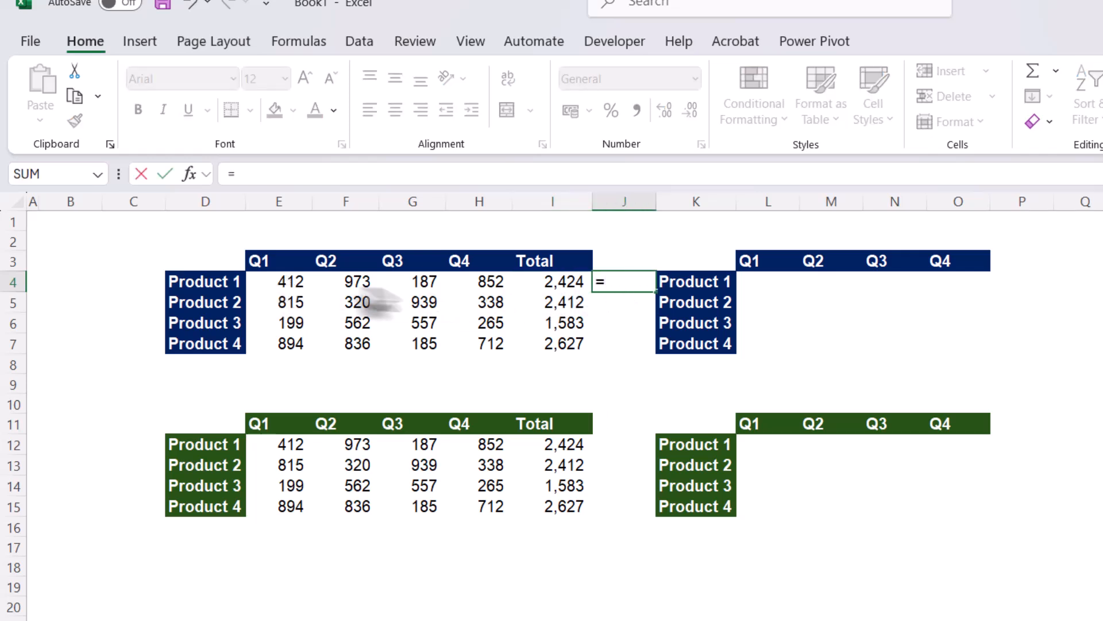
{"action": "left_click", "coordinate": [303, 284]}
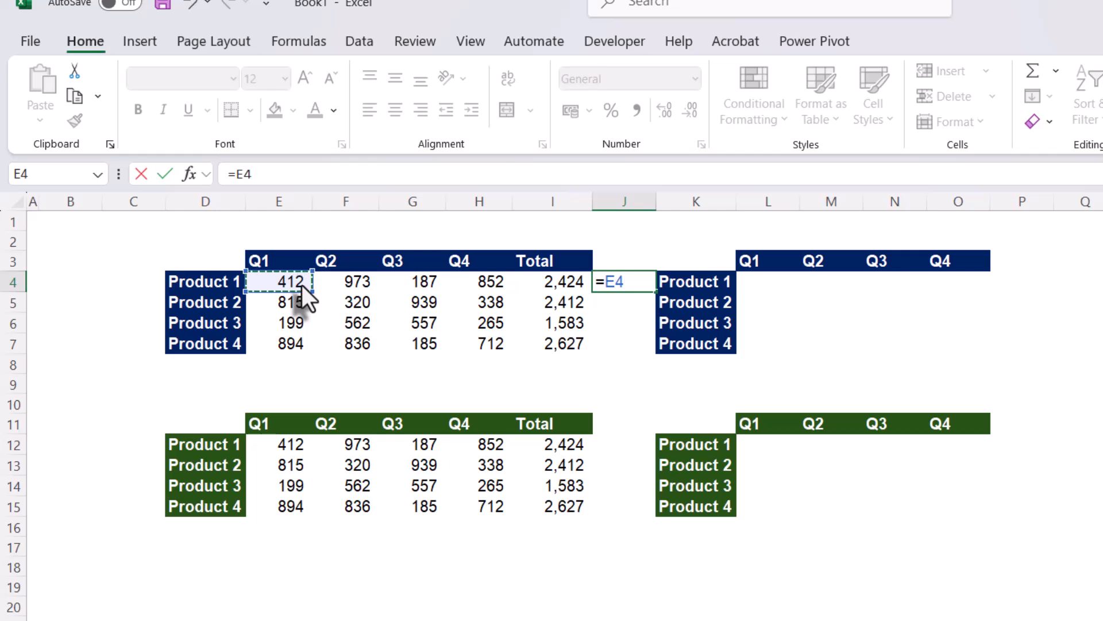
{"action": "type", "text": "/"}
{"action": "left_click", "coordinate": [553, 281]}
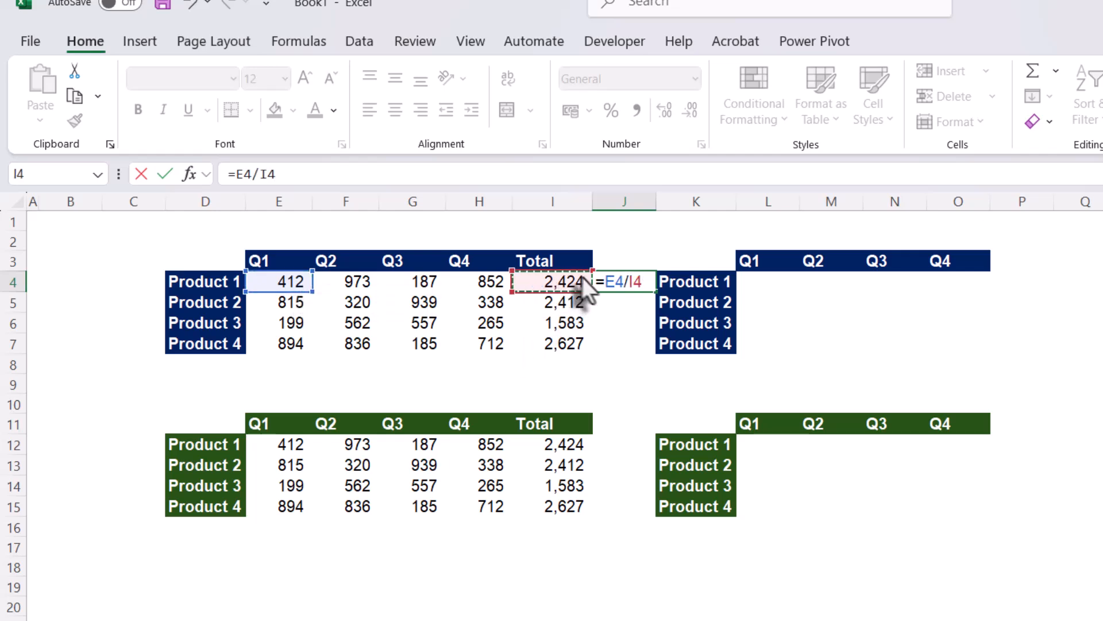
{"action": "key", "text": "Return"}
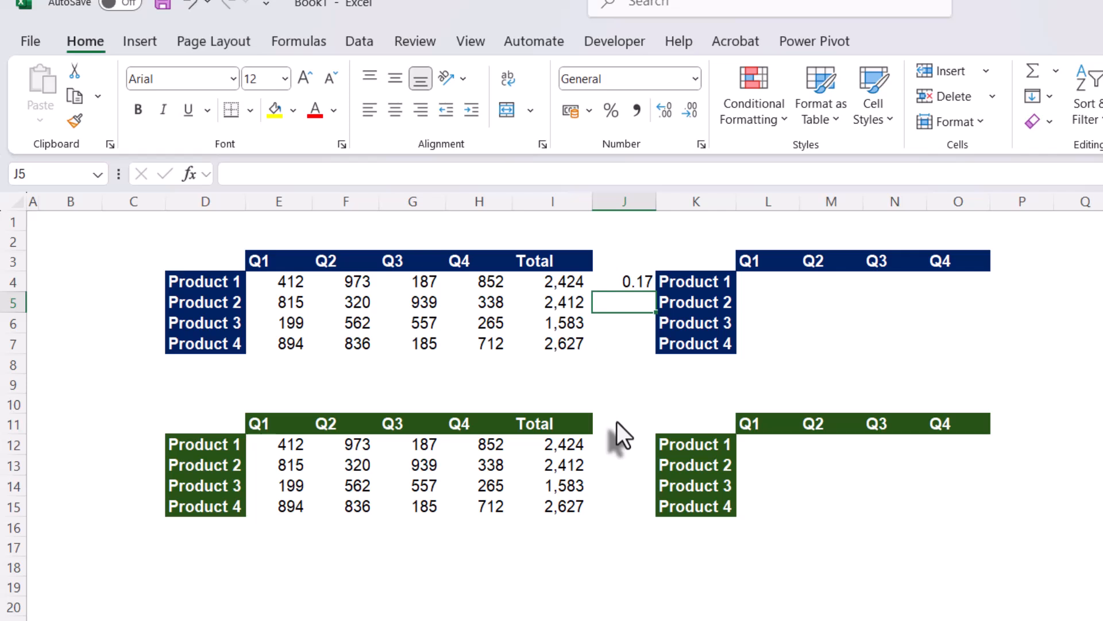
- Format the result in J4 as a percentage
{"action": "key", "text": "Up"}
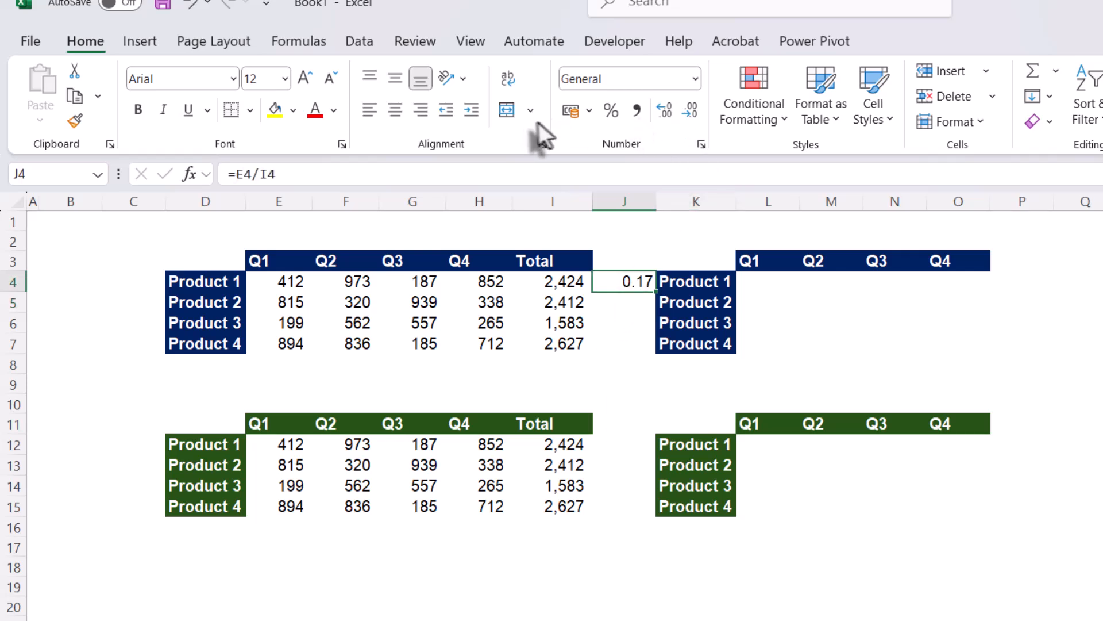
{"action": "key", "text": "ctrl+1"}
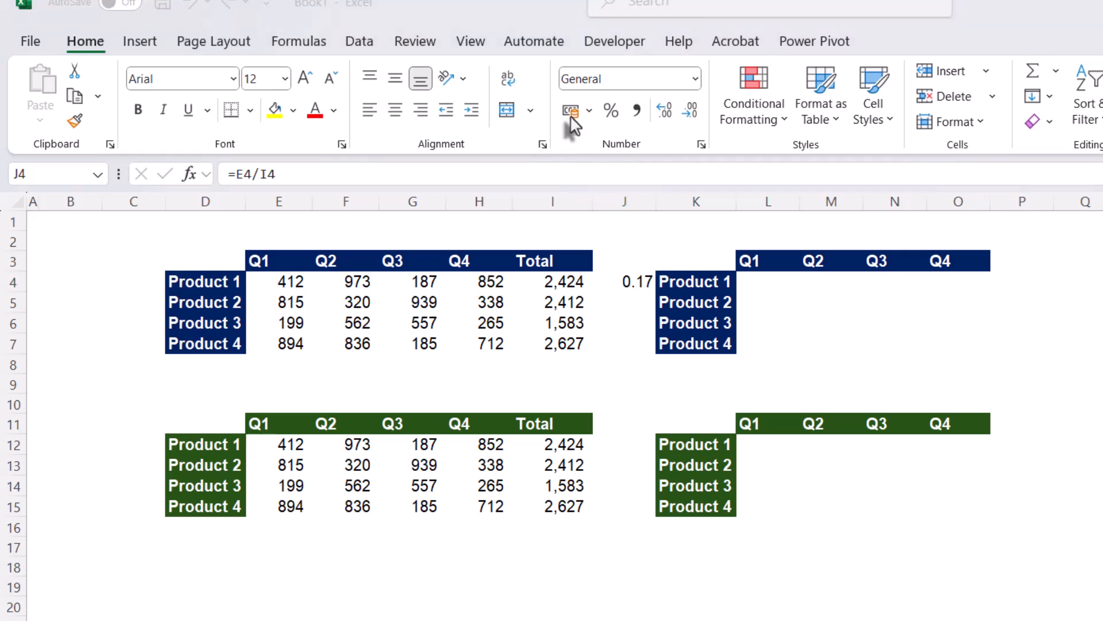
{"action": "left_click", "coordinate": [605, 108]}
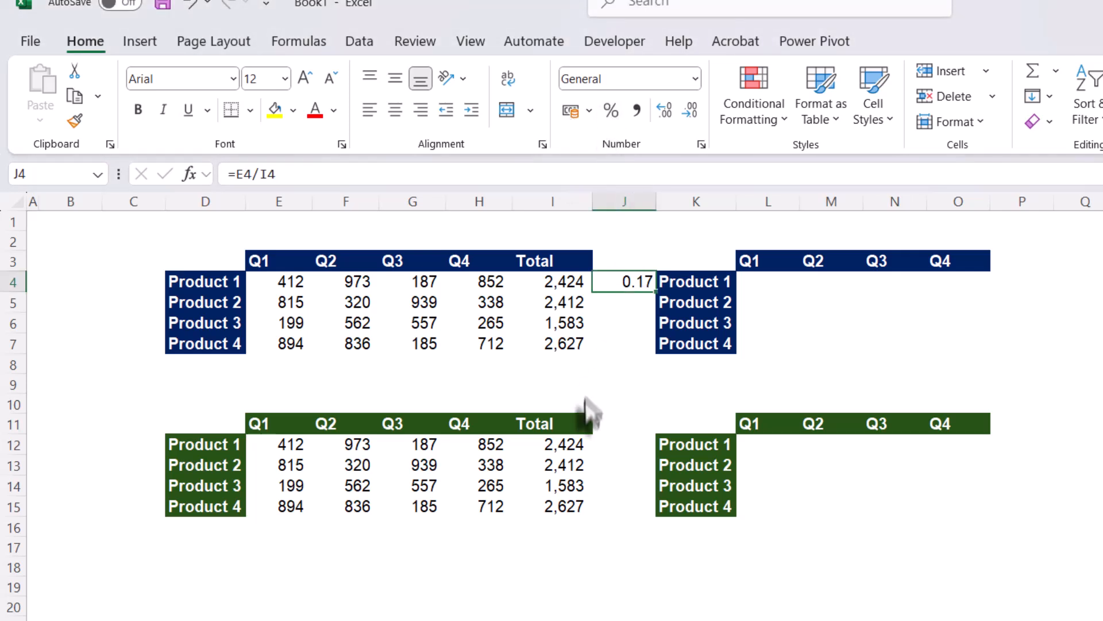
{"action": "left_click", "coordinate": [613, 111]}
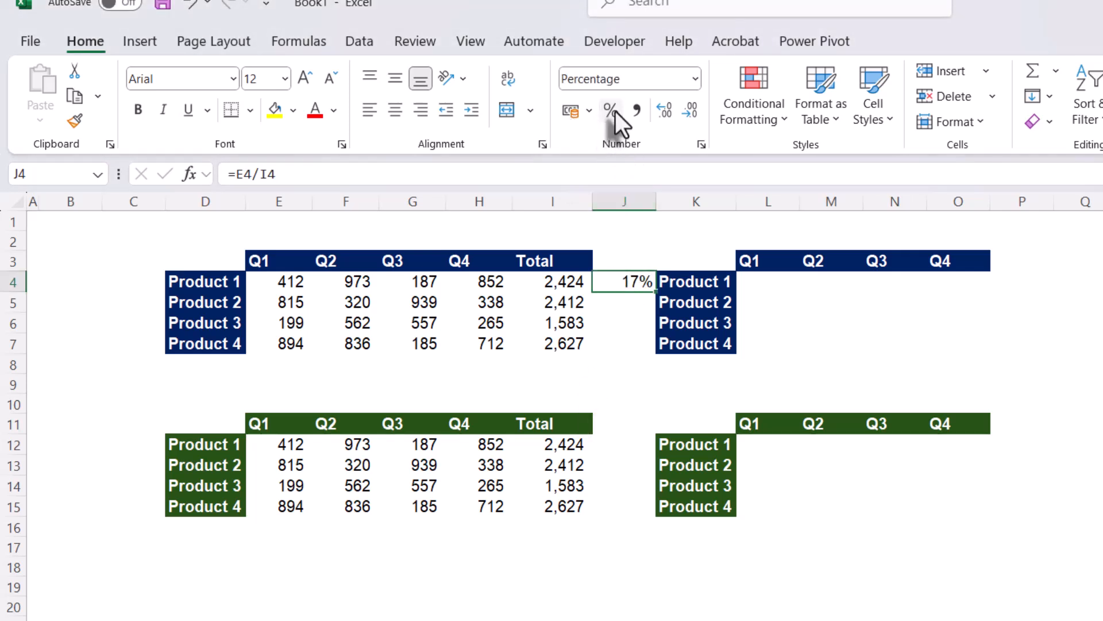
{"action": "left_click", "coordinate": [630, 324]}
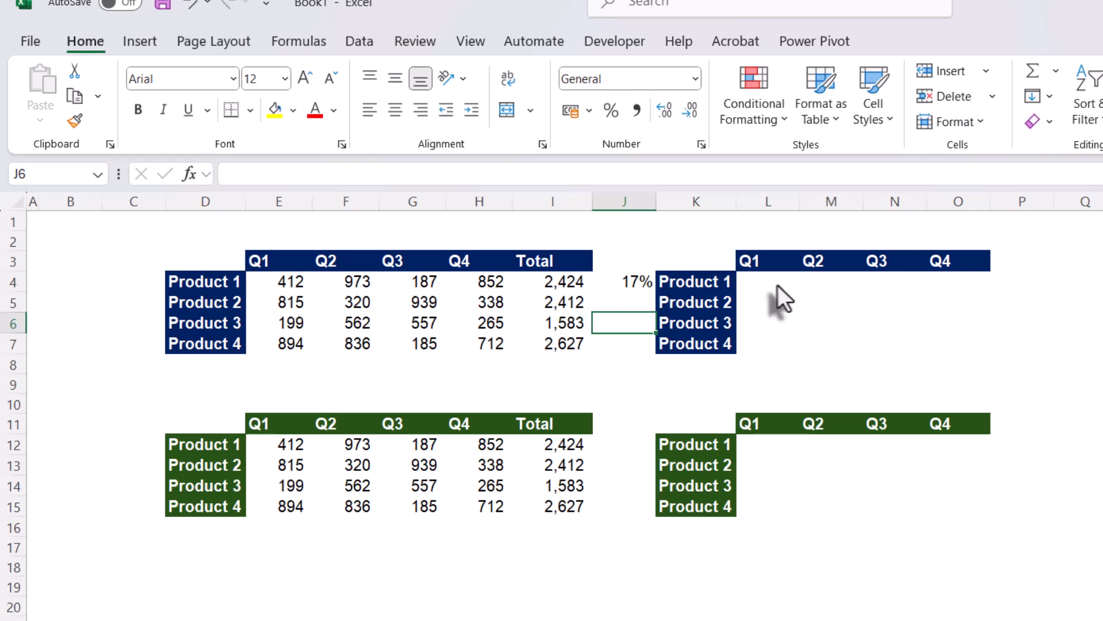
- Select L4:O7 in the blue share table and write the formula =E4/I4 in L4 without committing it
{"action": "left_click_drag", "start_coordinate": [778, 285], "coordinate": [970, 347]}
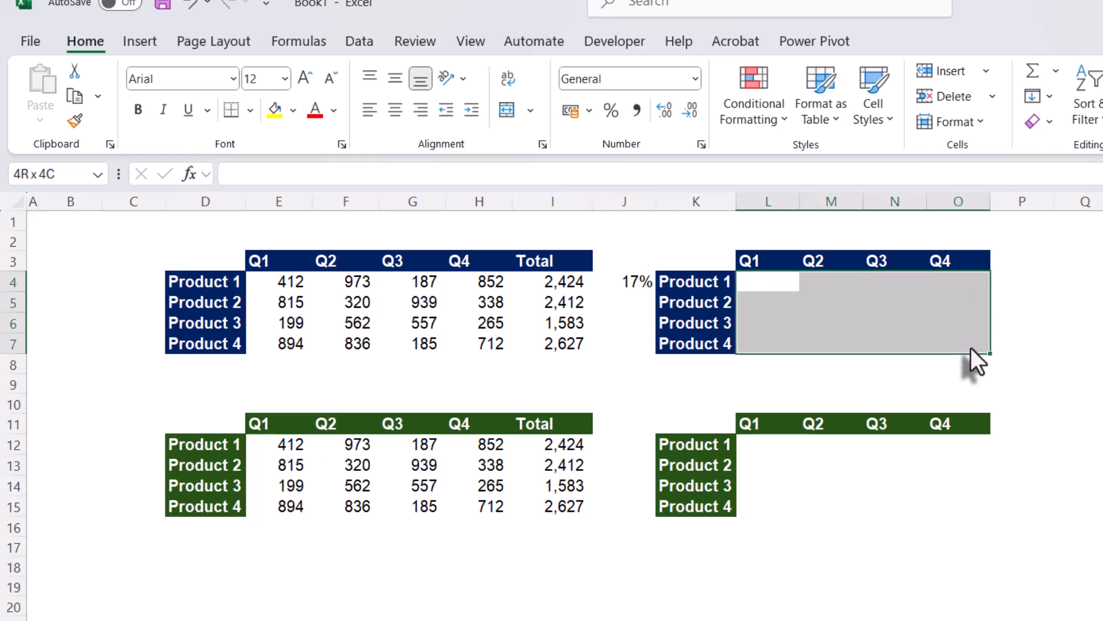
{"action": "left_click", "coordinate": [810, 348]}
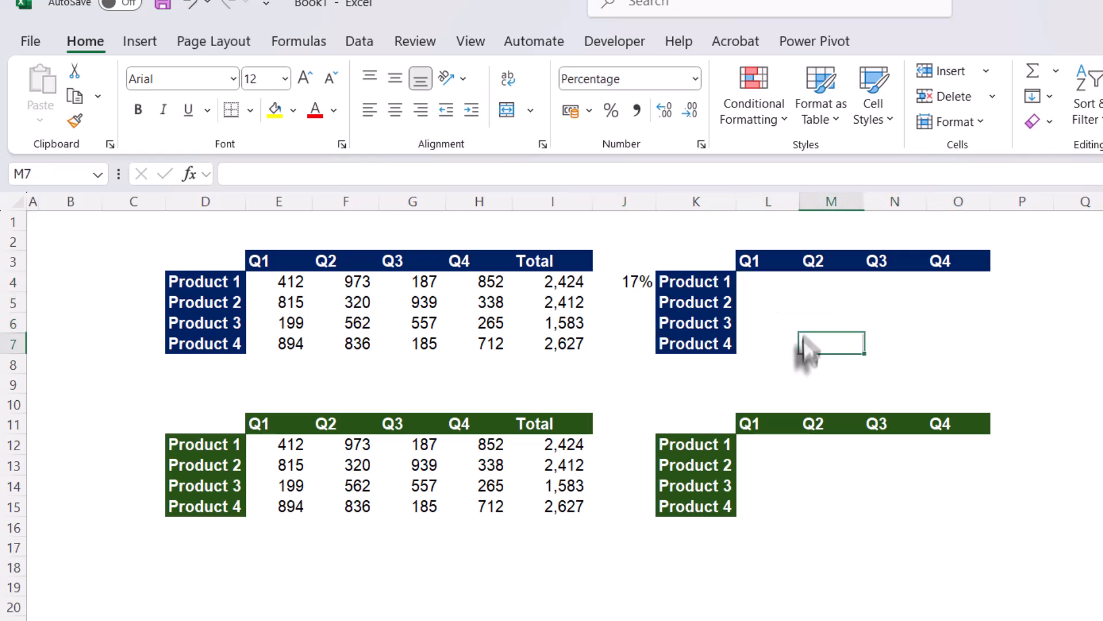
{"action": "left_click_drag", "start_coordinate": [759, 284], "coordinate": [973, 347]}
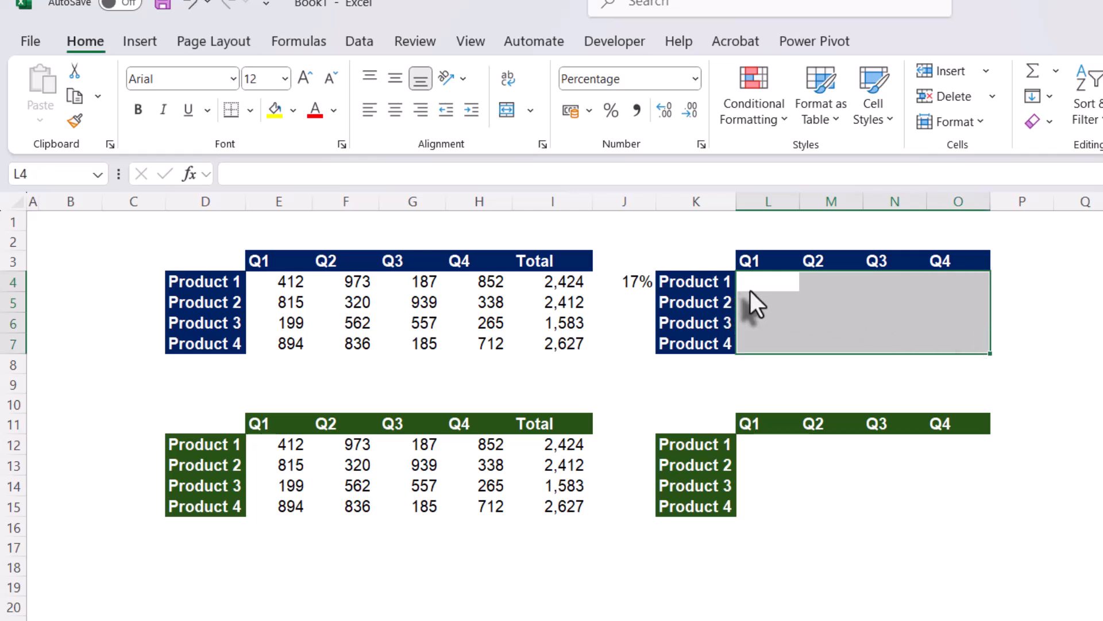
{"action": "type", "text": "="}
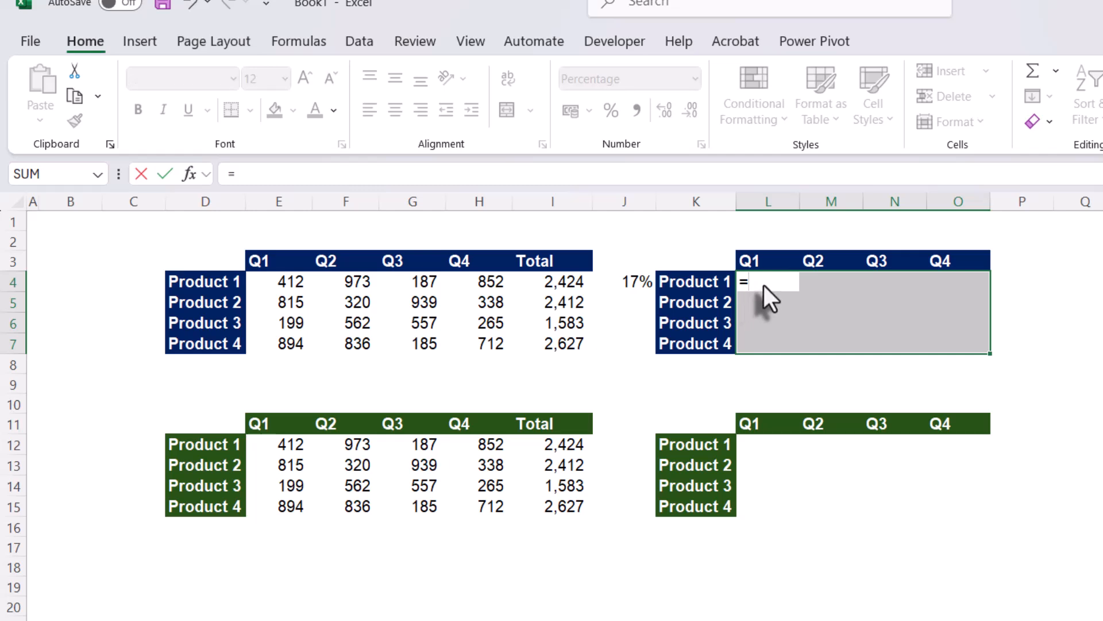
{"action": "left_click", "coordinate": [266, 284]}
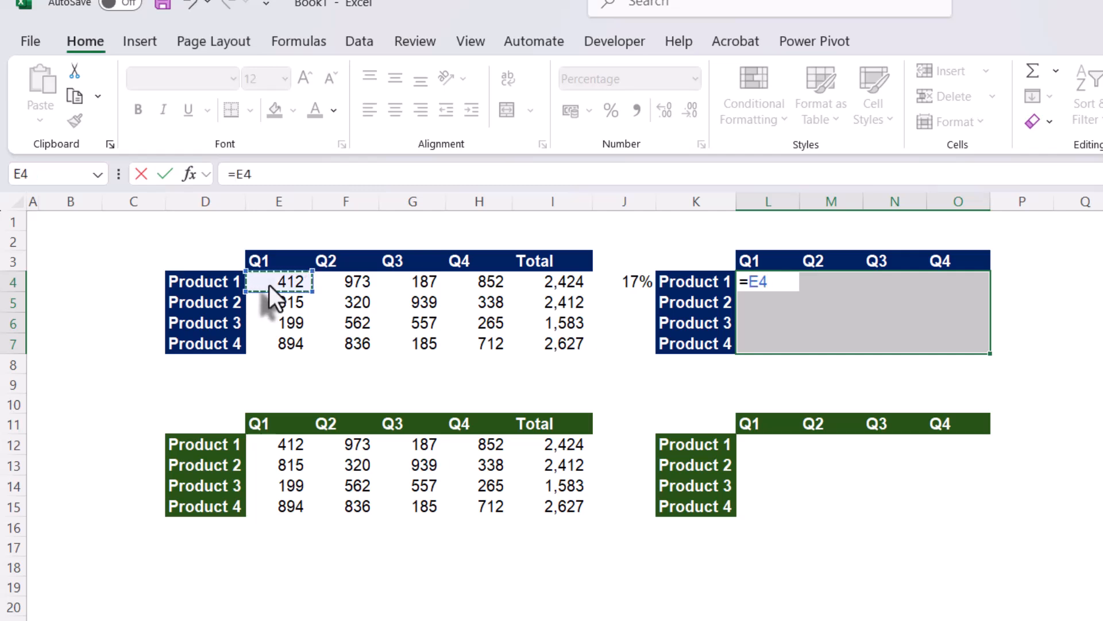
{"action": "type", "text": "/"}
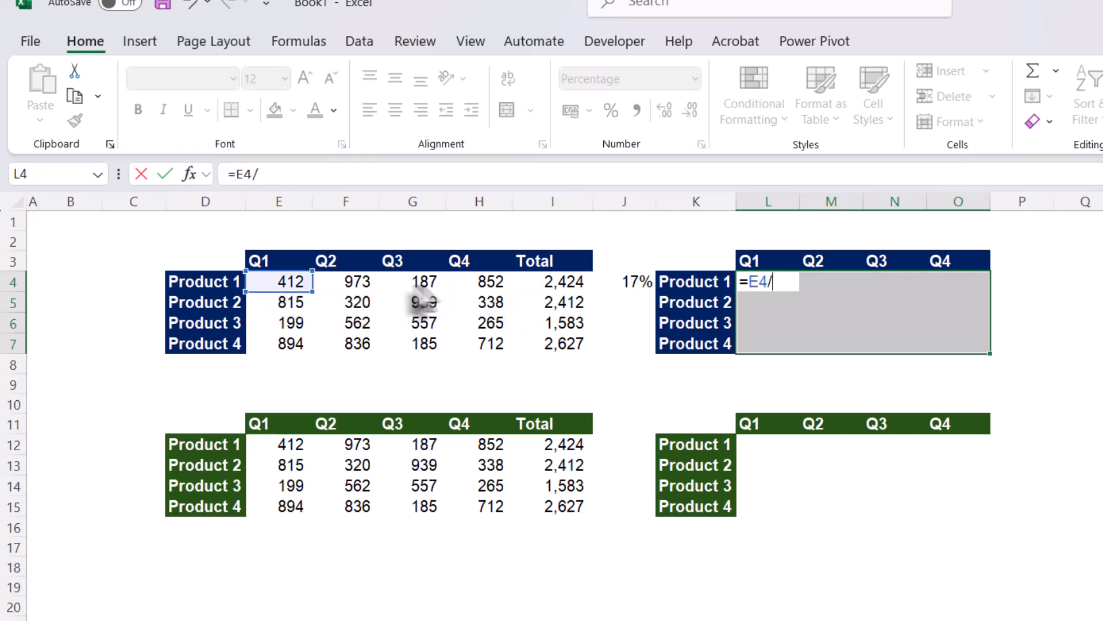
{"action": "left_click", "coordinate": [564, 282]}
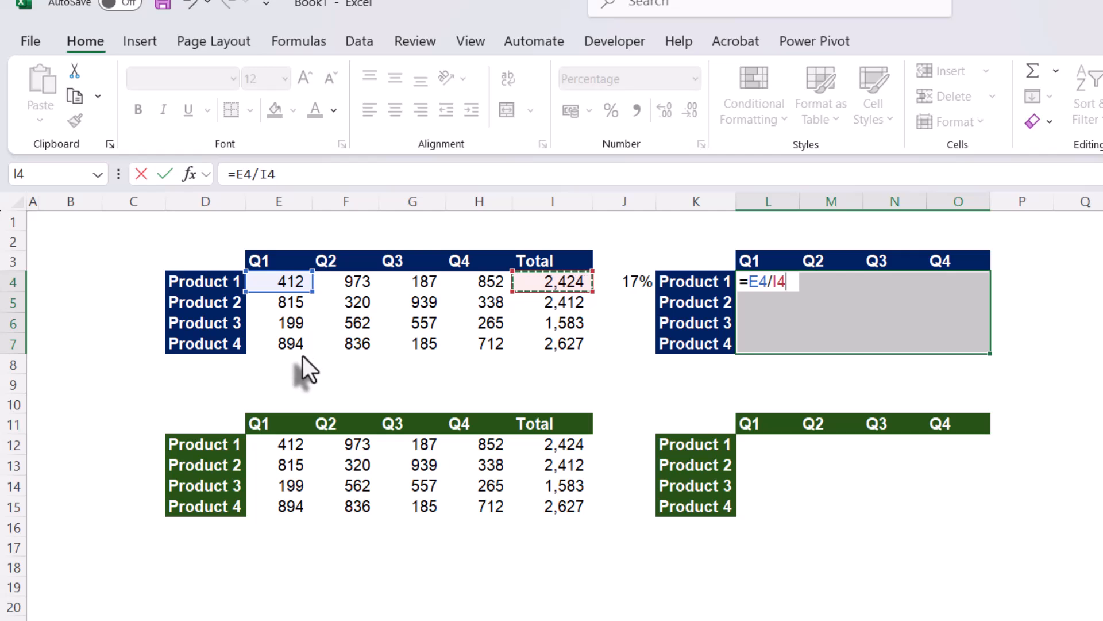
- Lock only the column of the total reference as $I4 and fill L4:O7 with =E4/$I4
{"action": "double_click", "coordinate": [764, 287]}
{"action": "left_click", "coordinate": [777, 285]}
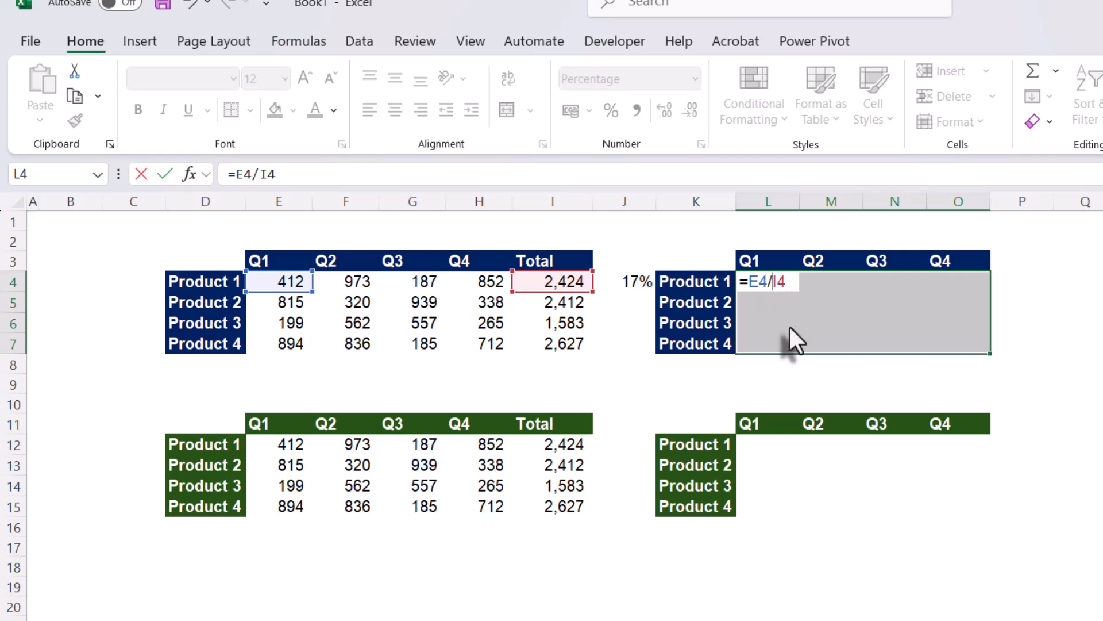
{"action": "key", "text": "F4"}
{"action": "key", "text": "F4"}
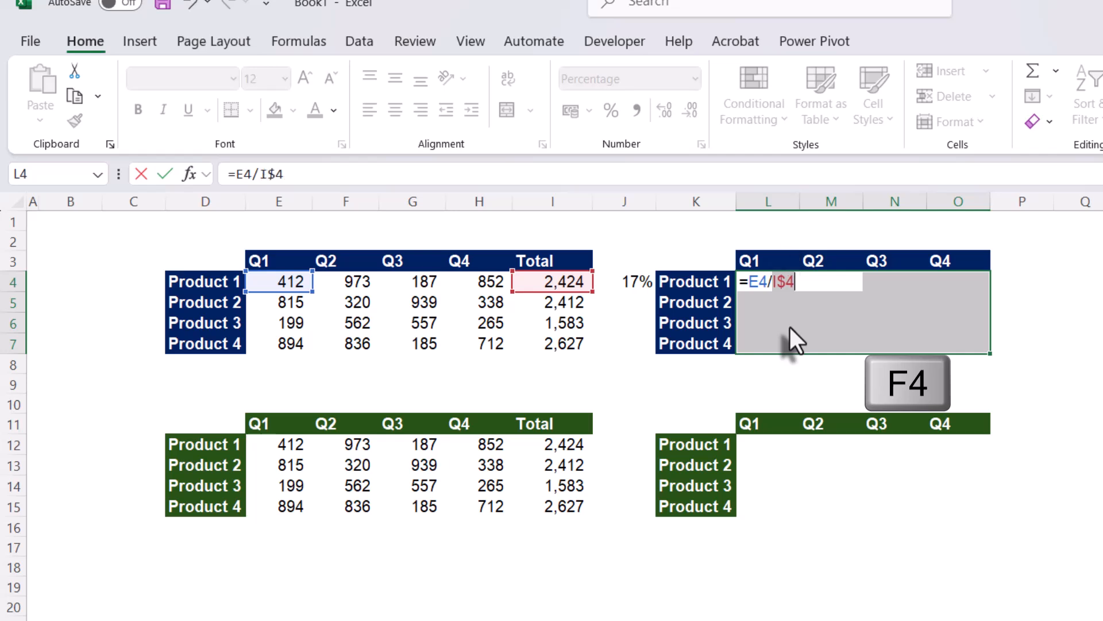
{"action": "key", "text": "F4"}
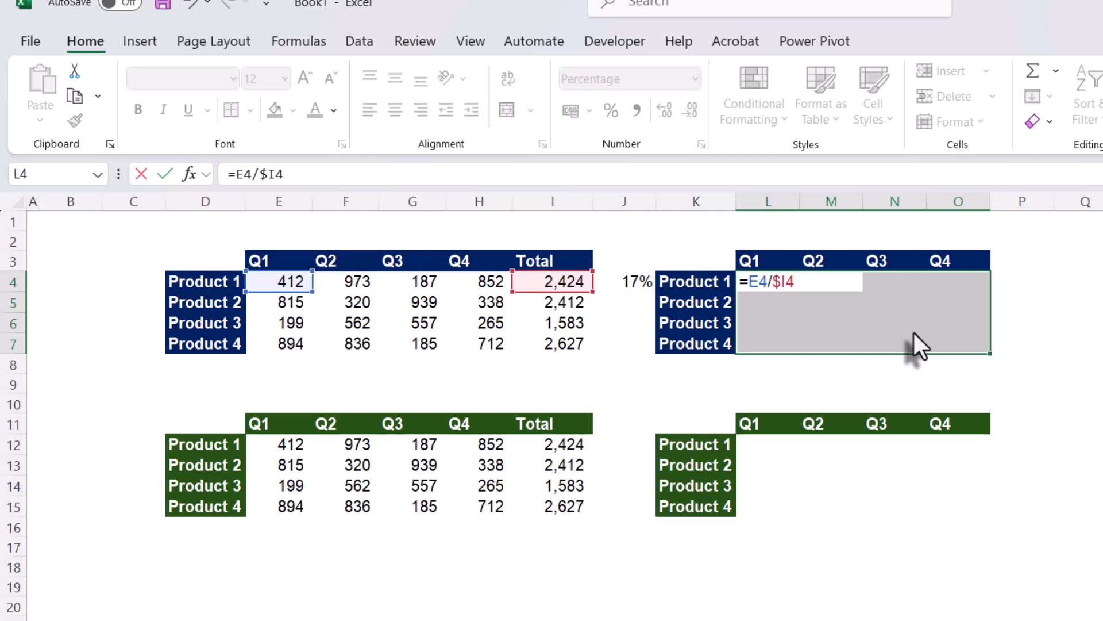
{"action": "key", "text": "ctrl+Return"}
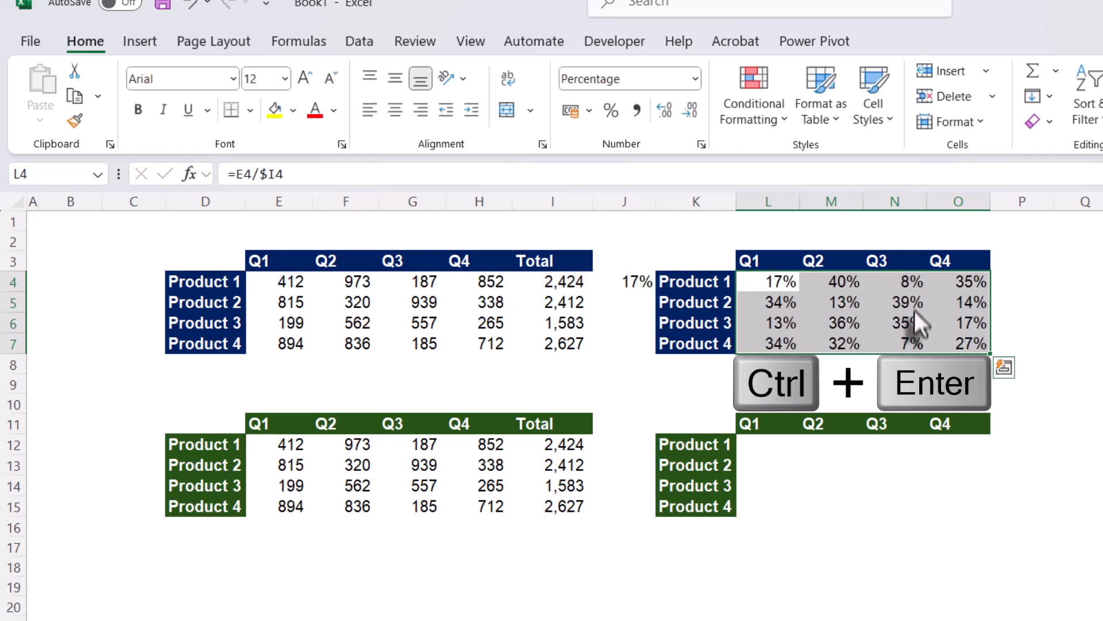
- Examine the cell references in the share formulas of M4, O7 and M5
{"action": "left_click", "coordinate": [844, 286]}
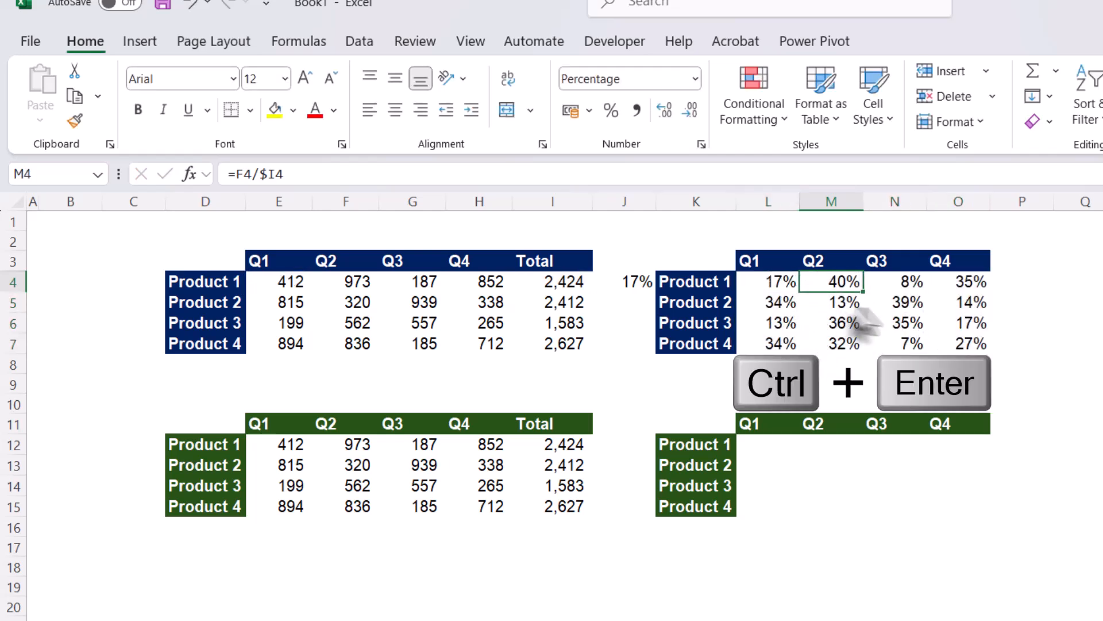
{"action": "double_click", "coordinate": [967, 344]}
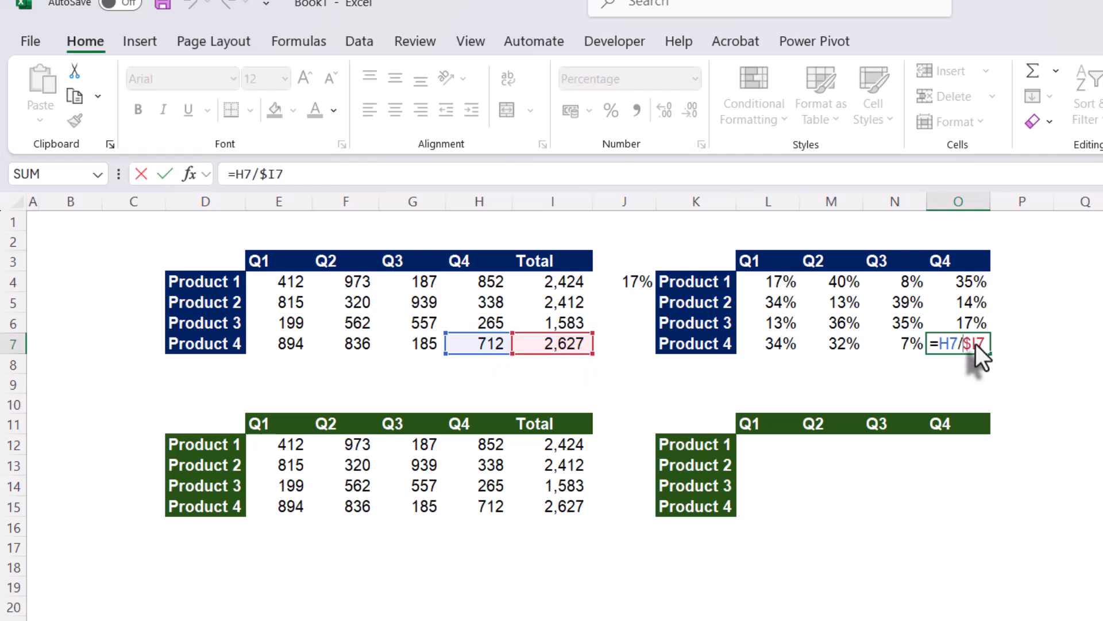
{"action": "key", "text": "ctrl+Return"}
{"action": "left_click", "coordinate": [828, 303]}
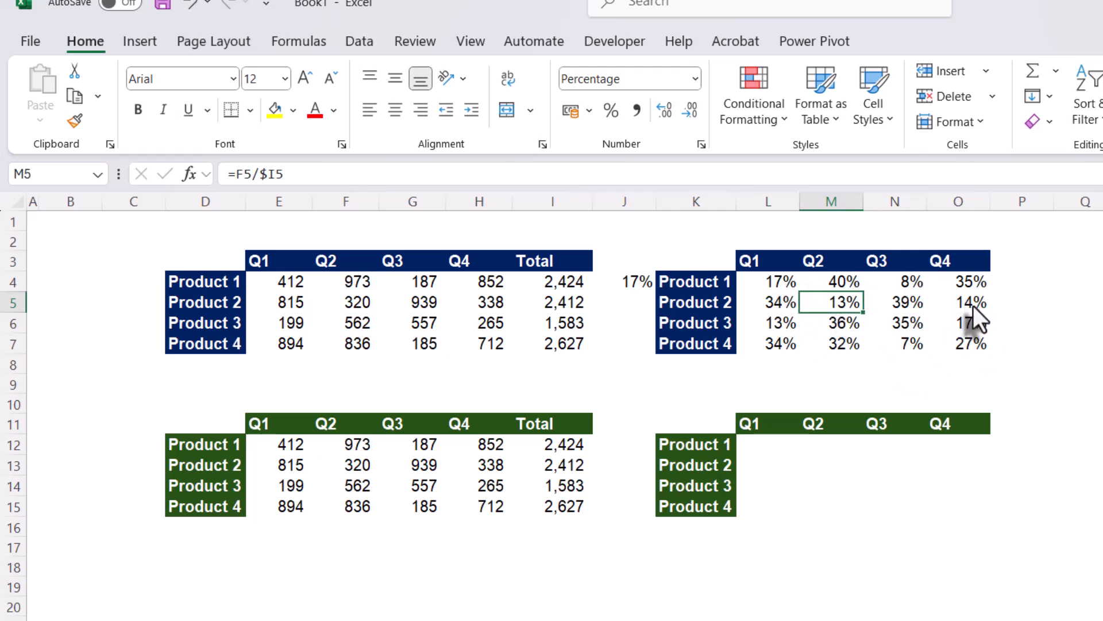
- Fill the green share table from L12 with the single array formula =E12:H15/I12:I15
{"action": "left_click", "coordinate": [768, 445]}
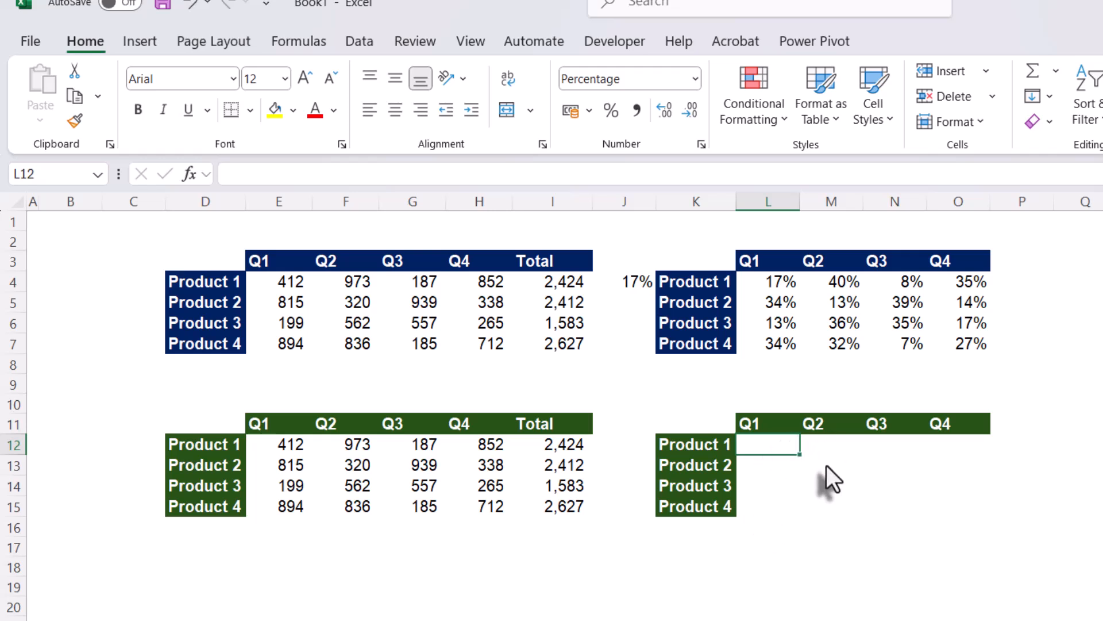
{"action": "type", "text": "="}
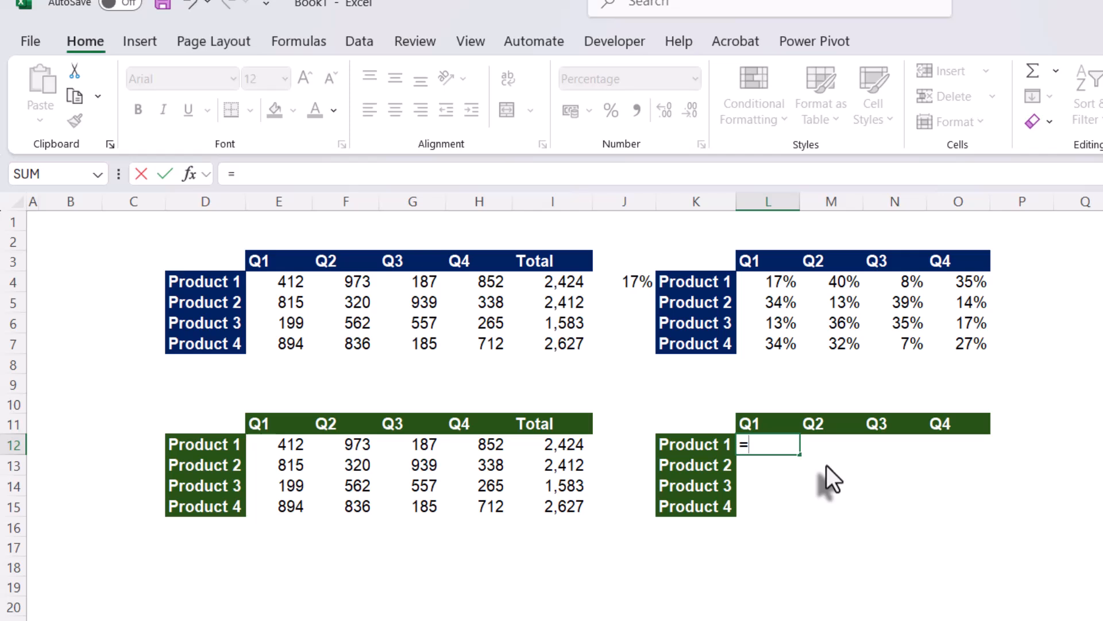
{"action": "left_click_drag", "start_coordinate": [282, 450], "coordinate": [483, 504]}
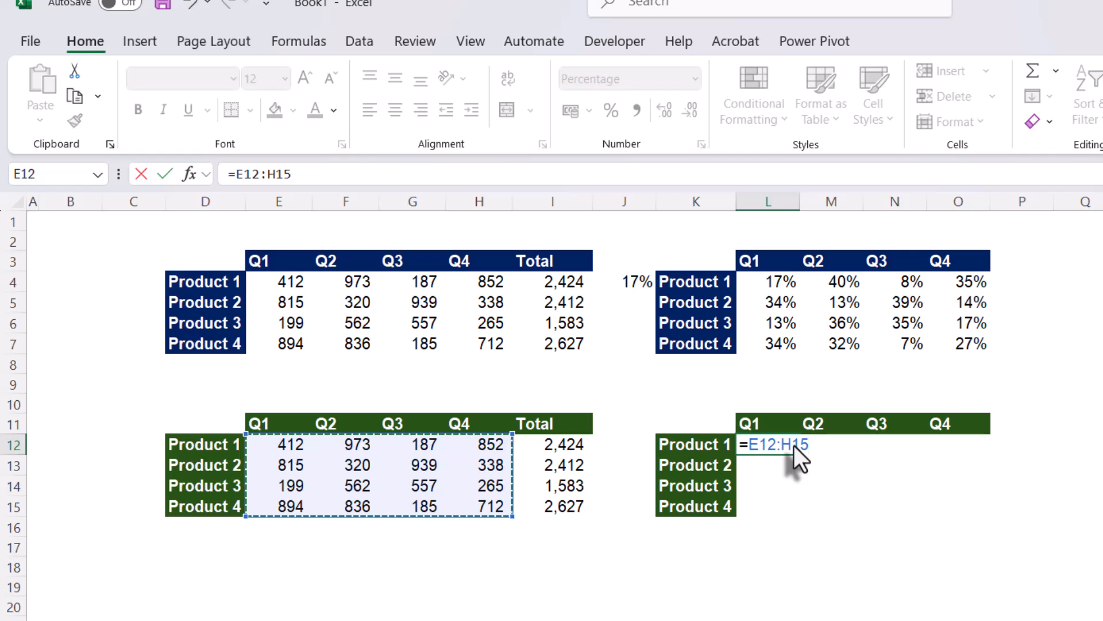
{"action": "type", "text": "/"}
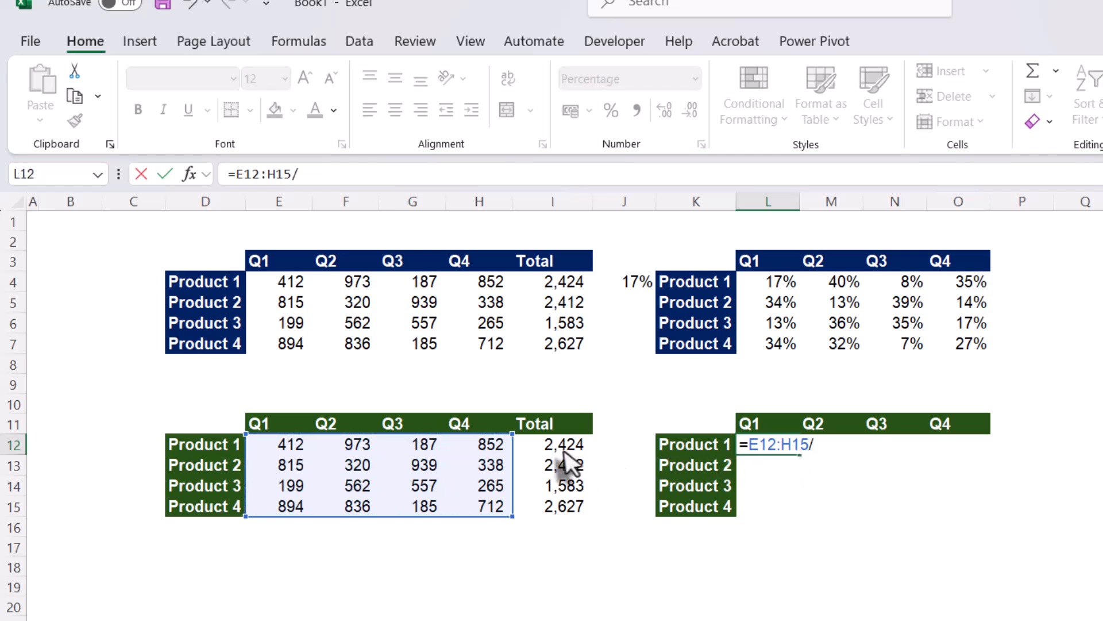
{"action": "left_click_drag", "start_coordinate": [559, 448], "coordinate": [560, 505]}
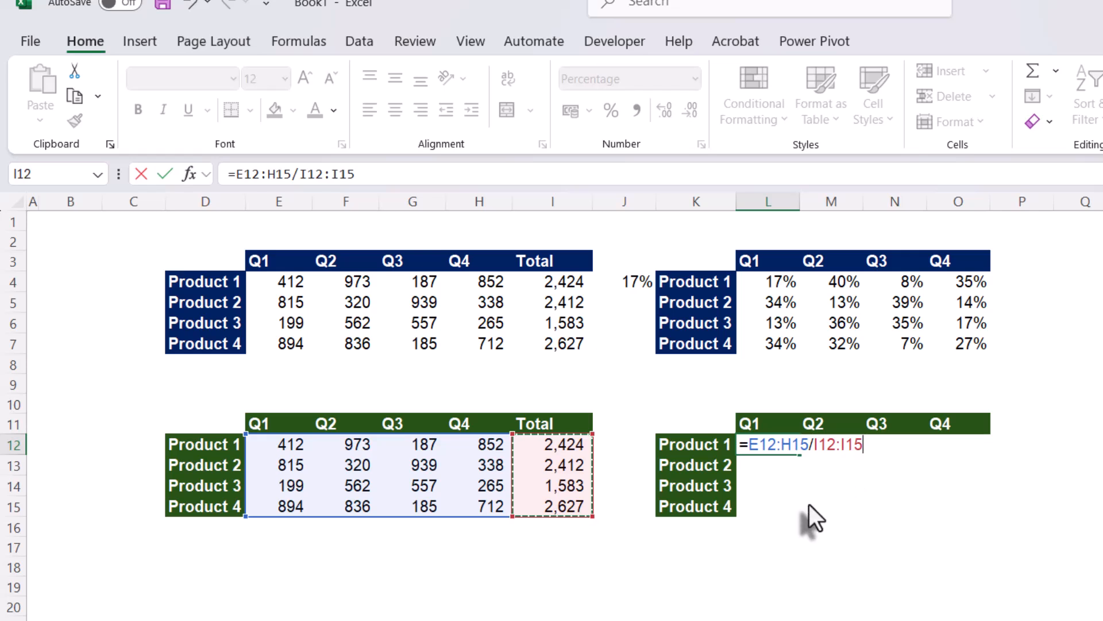
{"action": "key", "text": "Return"}
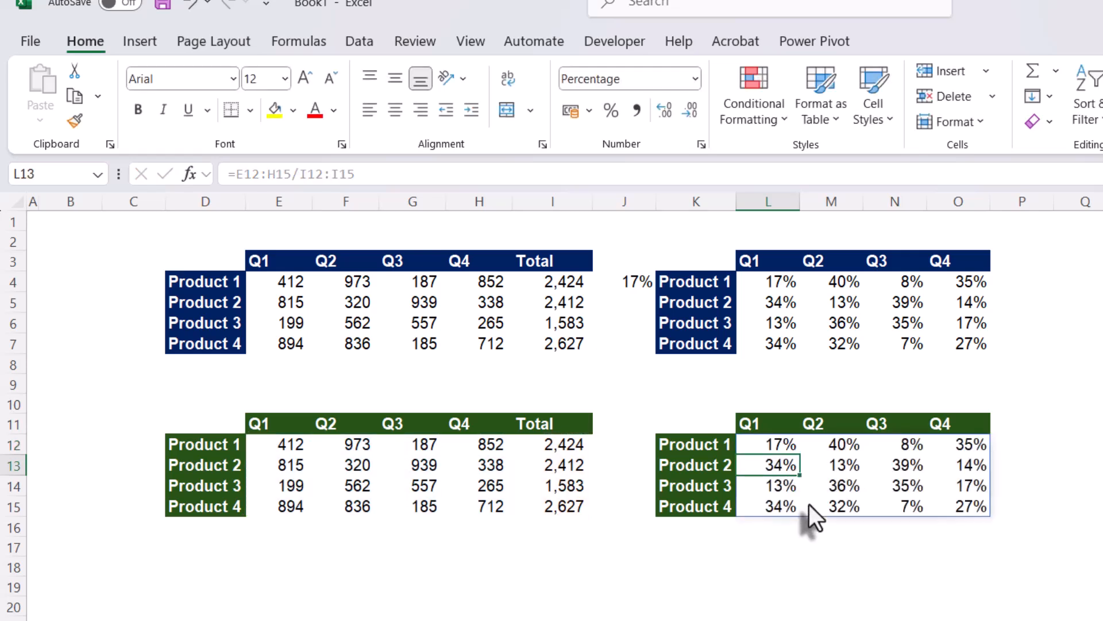
- Examine the green share table's array formula by inspecting cells O15 and L12, leaving them unedited
{"action": "left_click", "coordinate": [954, 494]}
{"action": "double_click", "coordinate": [958, 510]}
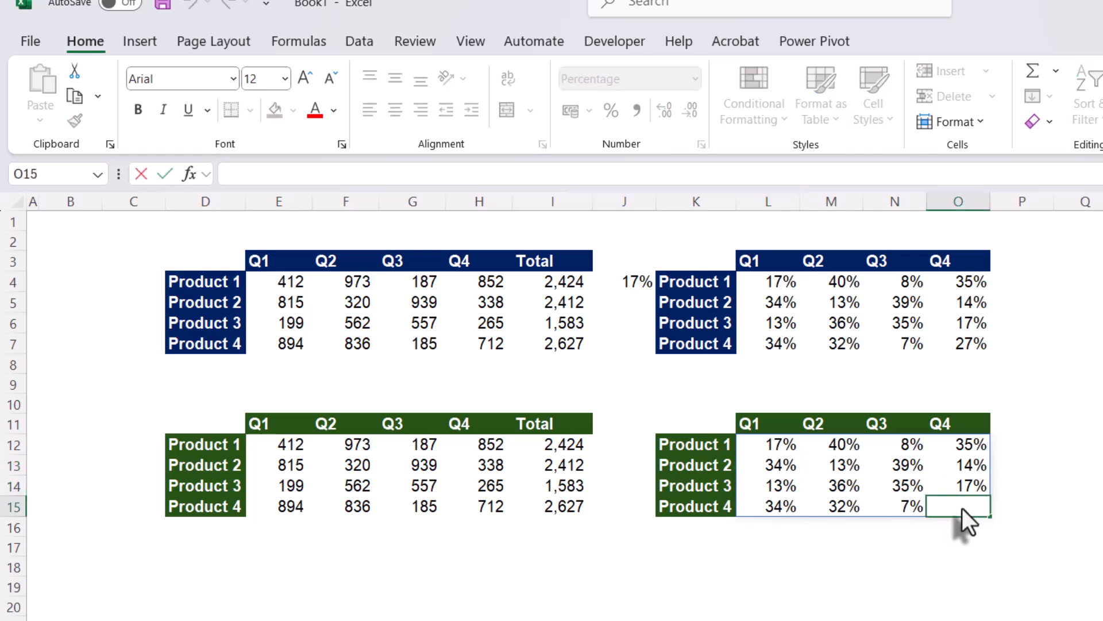
{"action": "key", "text": "Escape"}
{"action": "left_click", "coordinate": [1077, 433]}
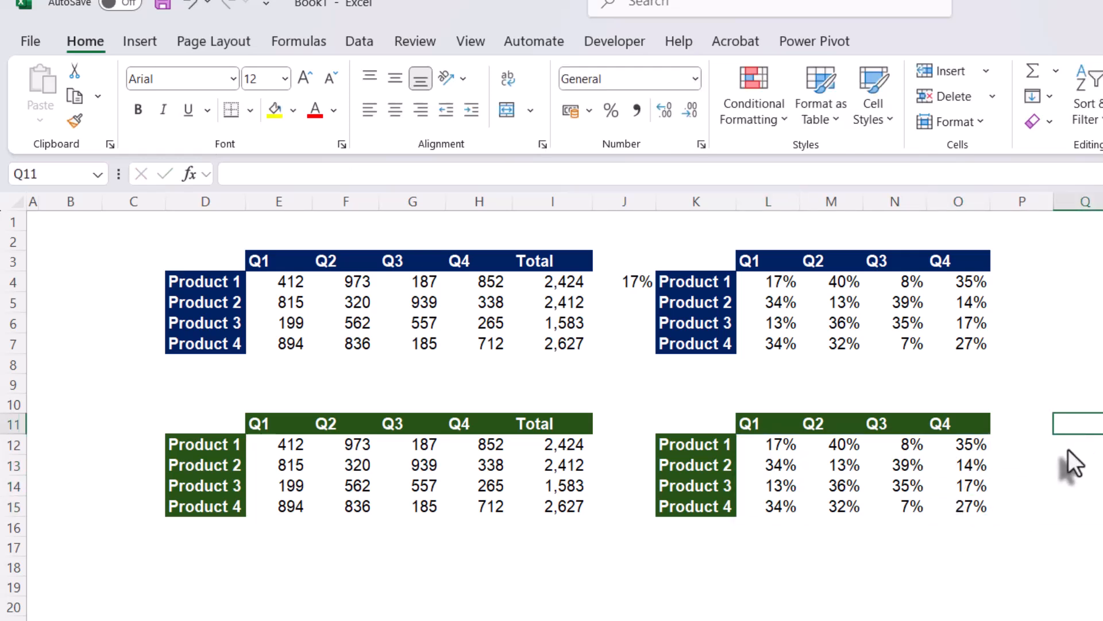
{"action": "left_click", "coordinate": [776, 451]}
{"action": "double_click", "coordinate": [776, 448]}
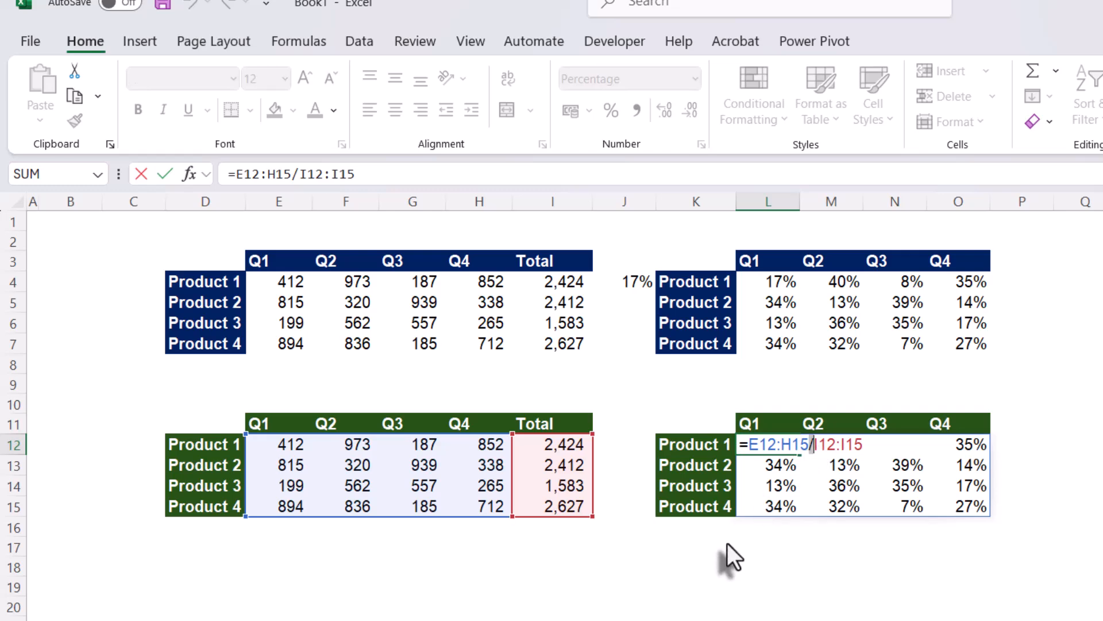
{"action": "key", "text": "Escape"}
{"action": "left_click", "coordinate": [882, 553]}
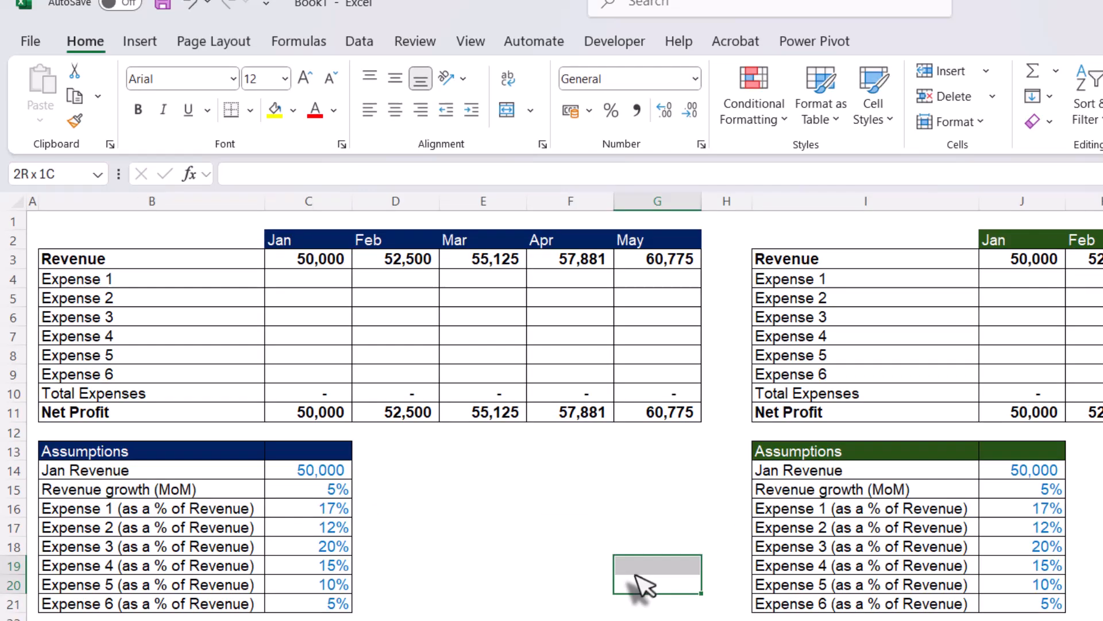
- On the monthly profit sheet, examine the references in the February and March revenue formulas in D3 and E3
{"action": "left_click_drag", "start_coordinate": [635, 577], "coordinate": [635, 575]}
{"action": "left_click", "coordinate": [566, 528]}
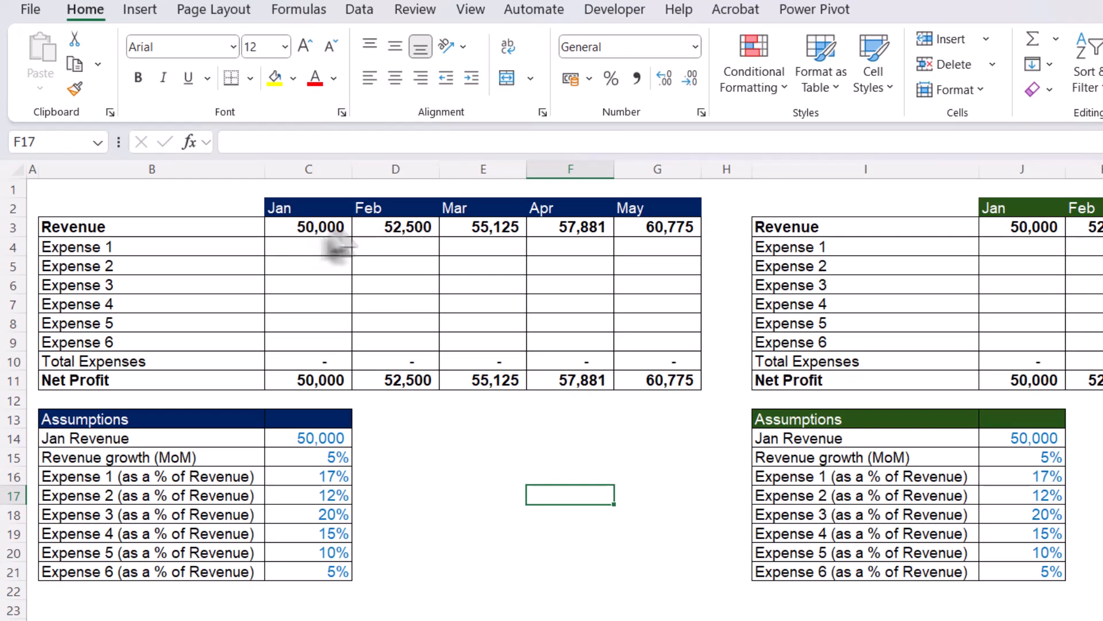
{"action": "left_click", "coordinate": [403, 228]}
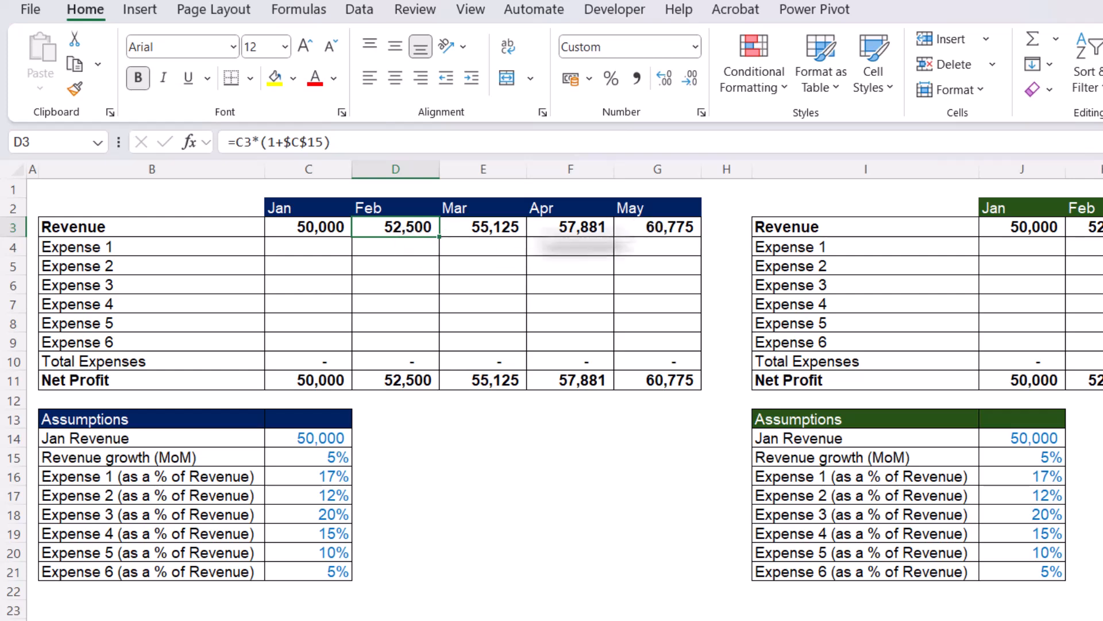
{"action": "double_click", "coordinate": [403, 231]}
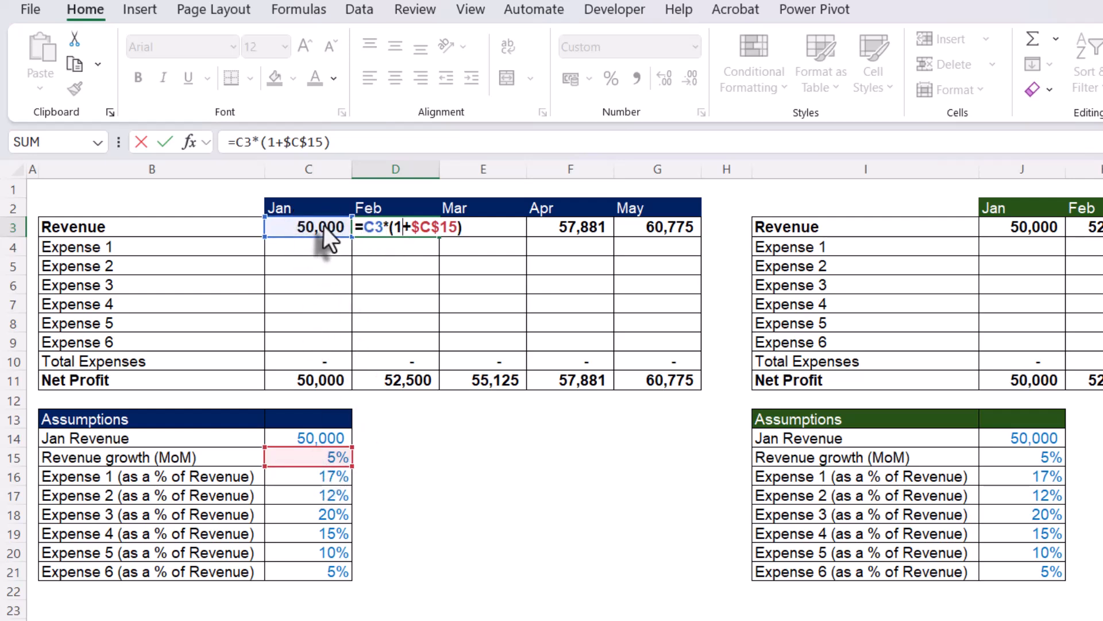
{"action": "key", "text": "Escape"}
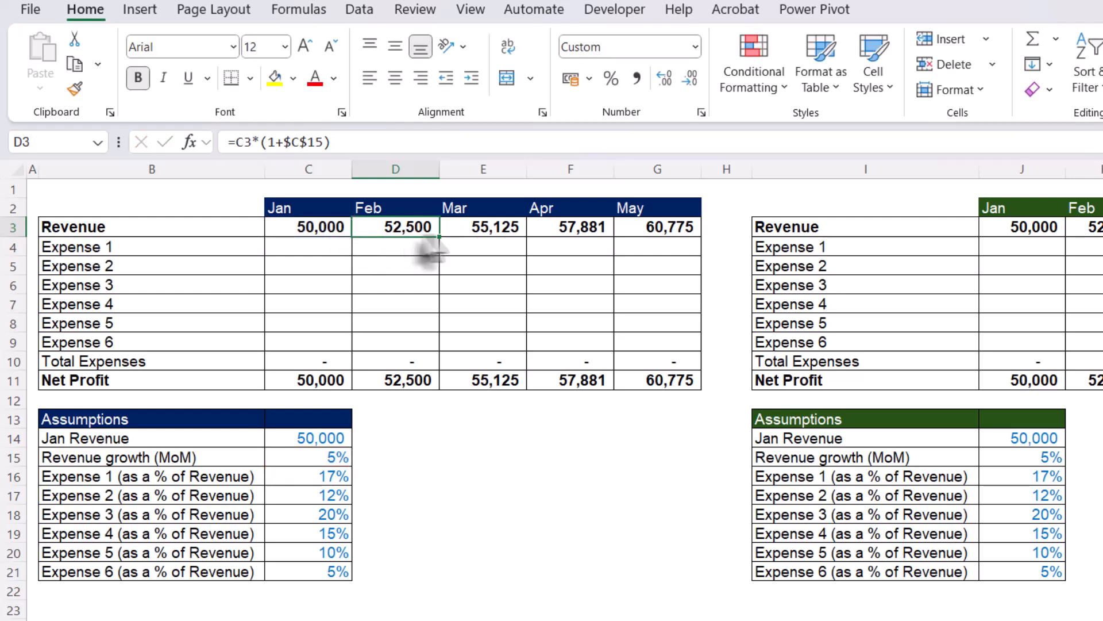
{"action": "double_click", "coordinate": [475, 220]}
{"action": "double_click", "coordinate": [489, 230]}
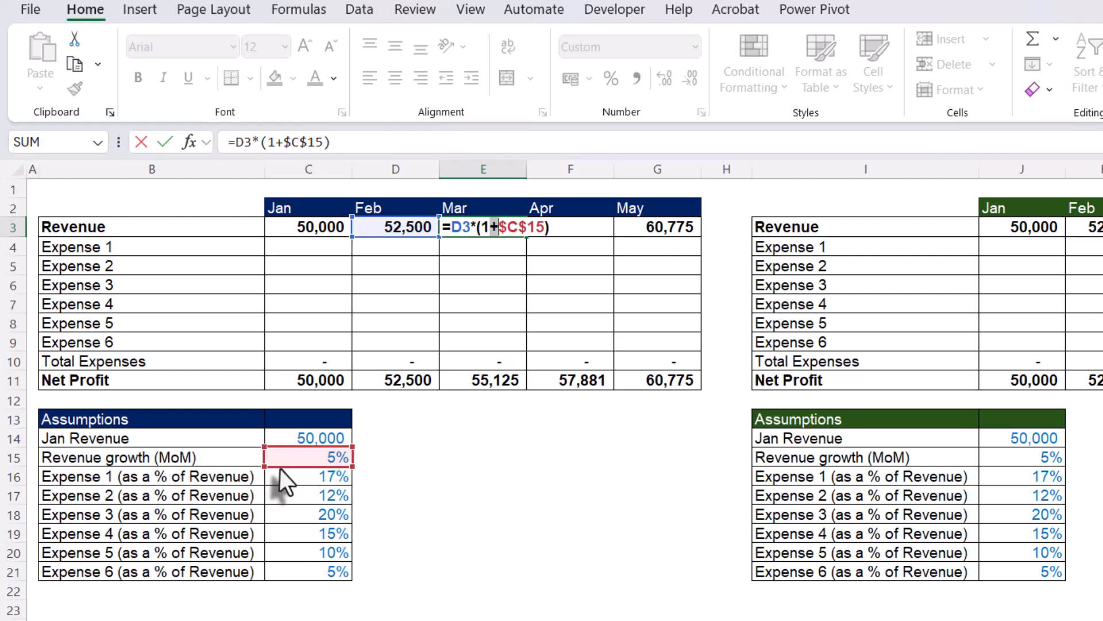
{"action": "key", "text": "ctrl+Return"}
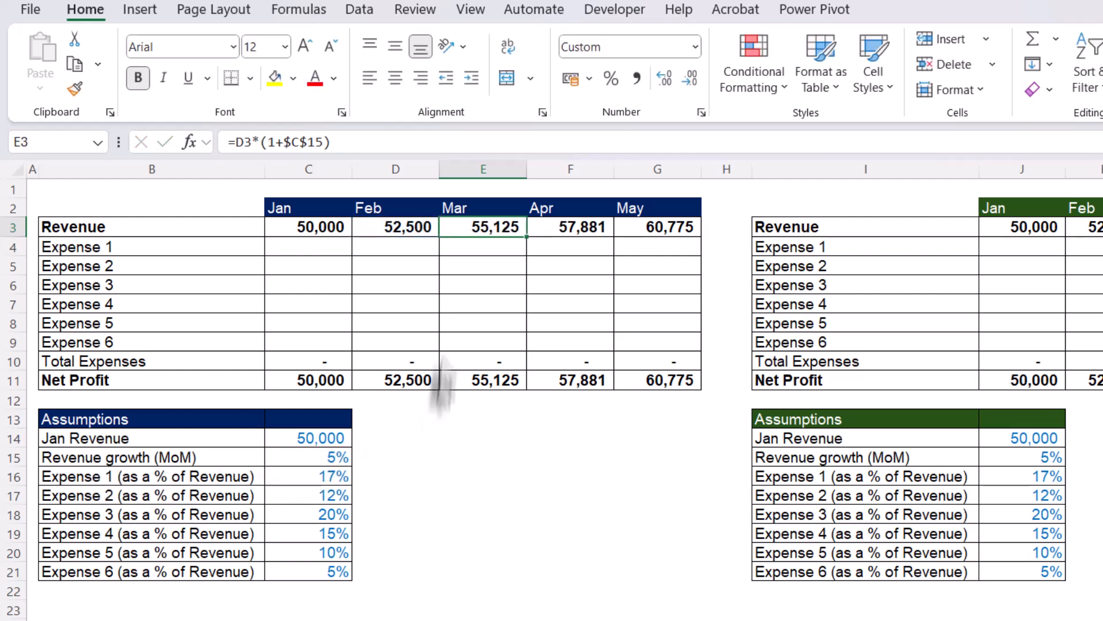
- Examine the January Total Expenses formula in C10 and the Net Profit formula in C11
{"action": "left_click", "coordinate": [319, 363]}
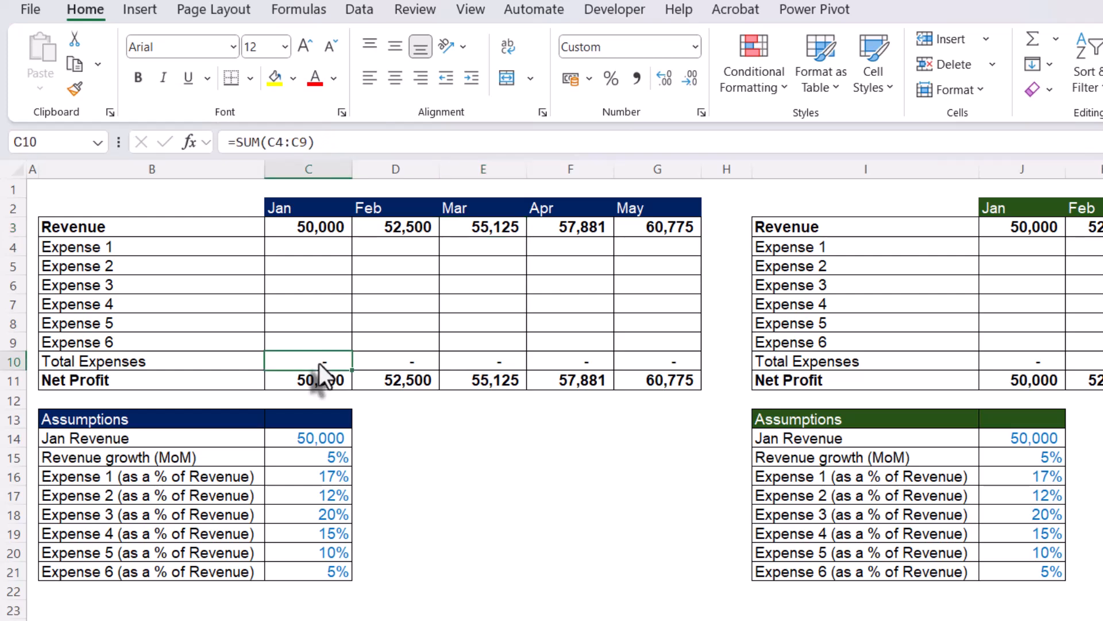
{"action": "double_click", "coordinate": [320, 363]}
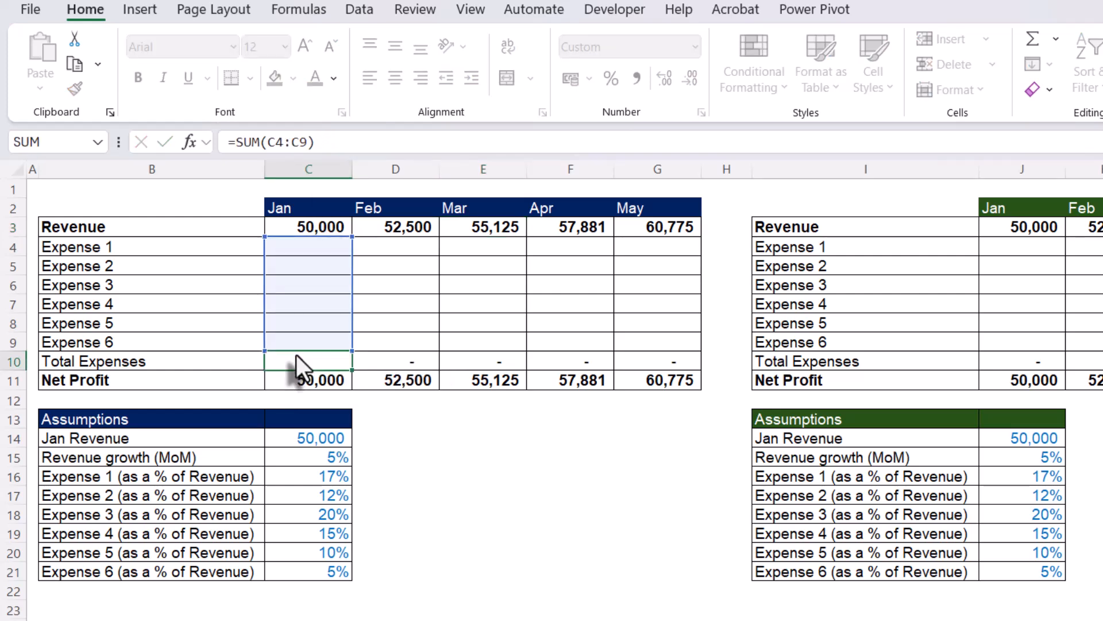
{"action": "key", "text": "ctrl+Return"}
{"action": "double_click", "coordinate": [326, 382]}
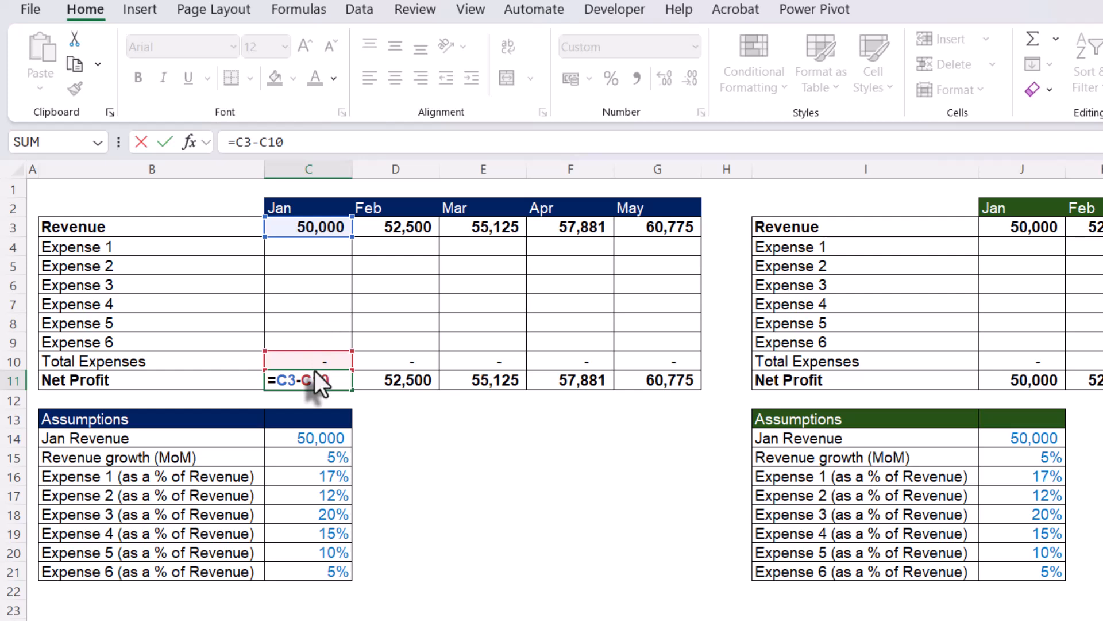
{"action": "key", "text": "ctrl+Return"}
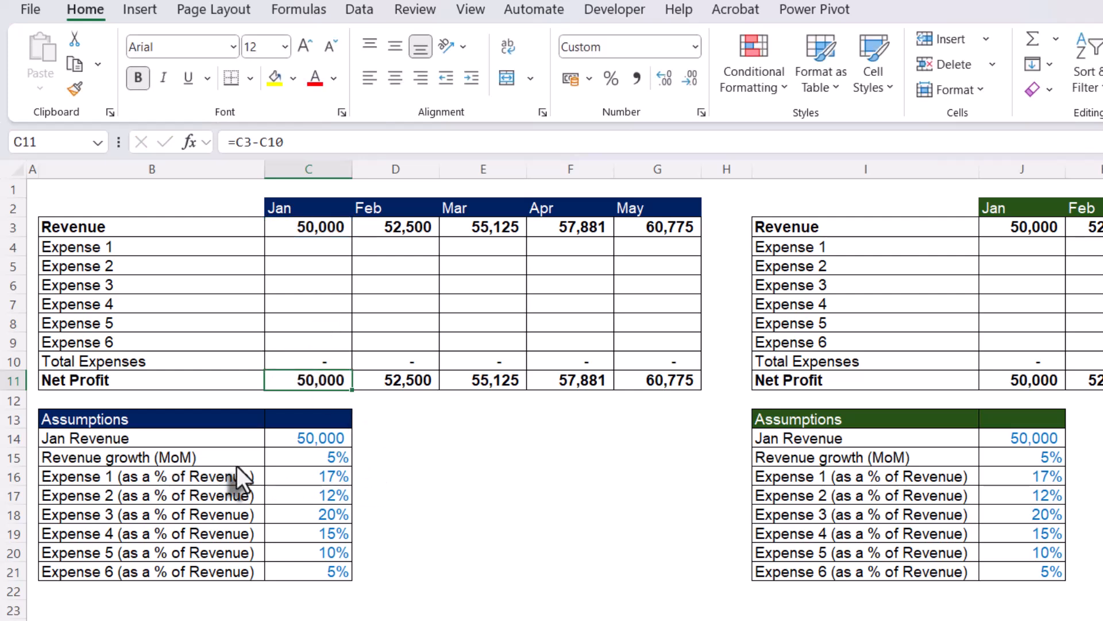
- Review the blue Assumptions table, covering January revenue, revenue growth and the expense percentages in C16:C21
{"action": "left_click", "coordinate": [287, 444]}
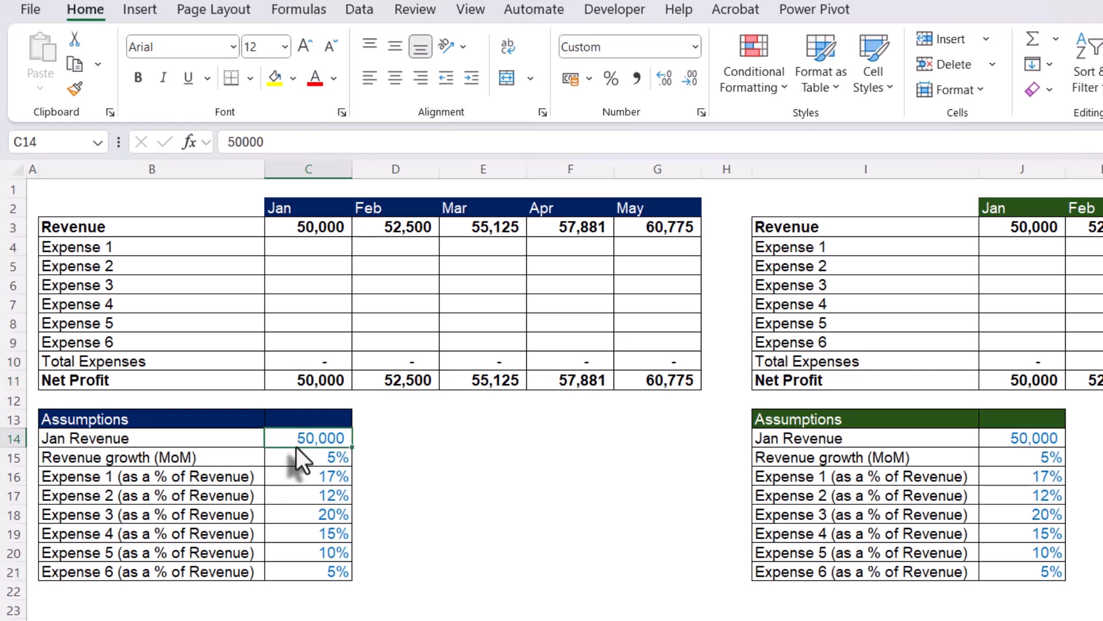
{"action": "left_click", "coordinate": [293, 463]}
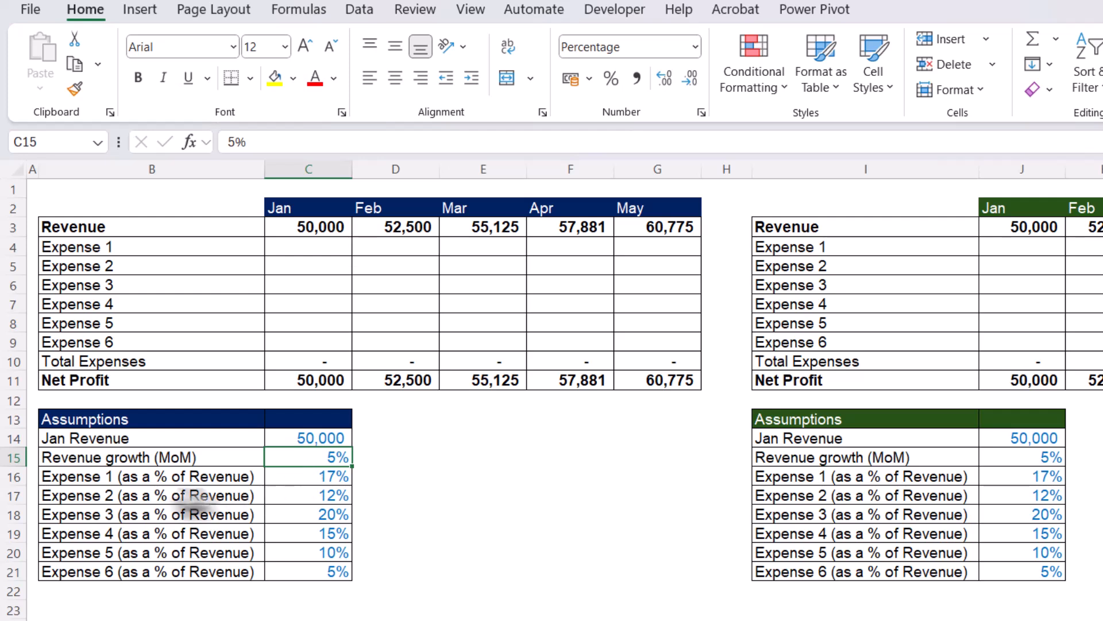
{"action": "left_click", "coordinate": [148, 482]}
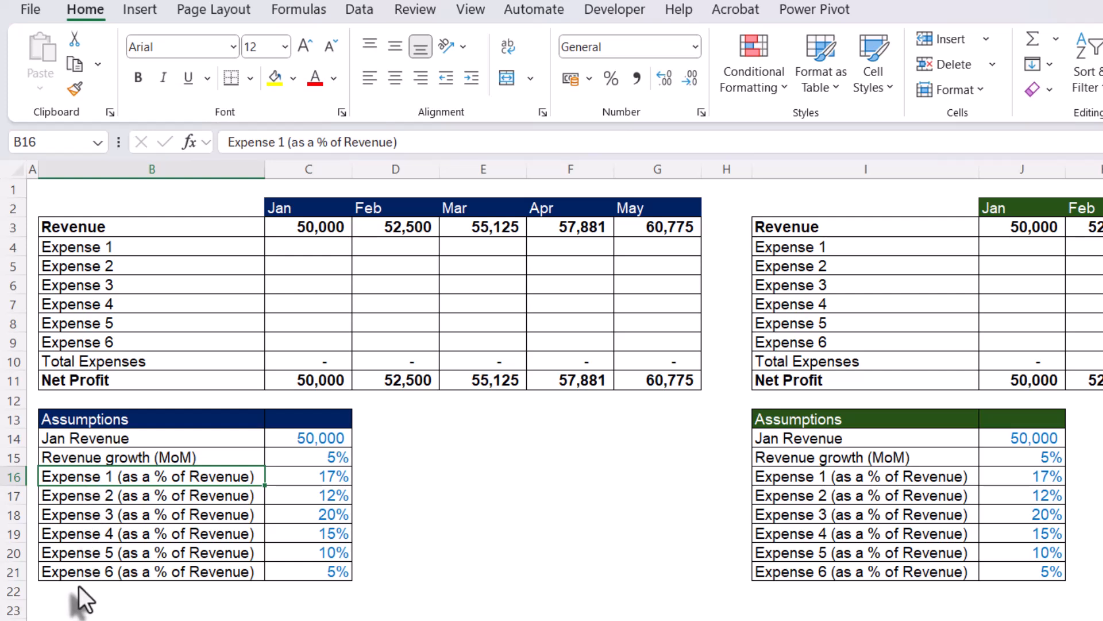
{"action": "left_click", "coordinate": [303, 480]}
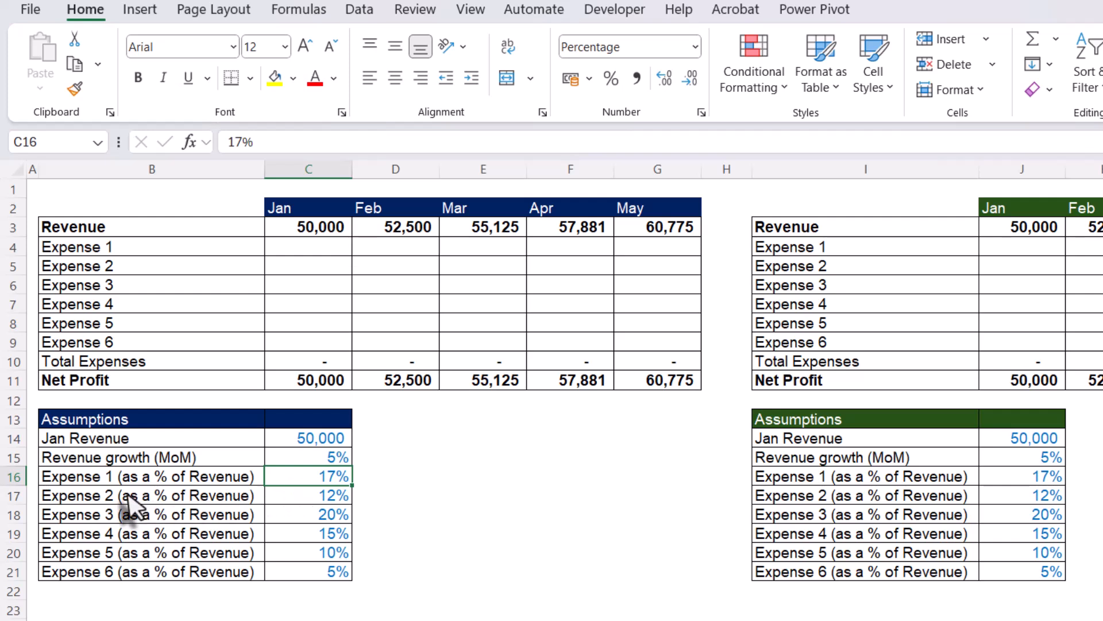
{"action": "left_click", "coordinate": [159, 576]}
{"action": "left_click", "coordinate": [316, 572]}
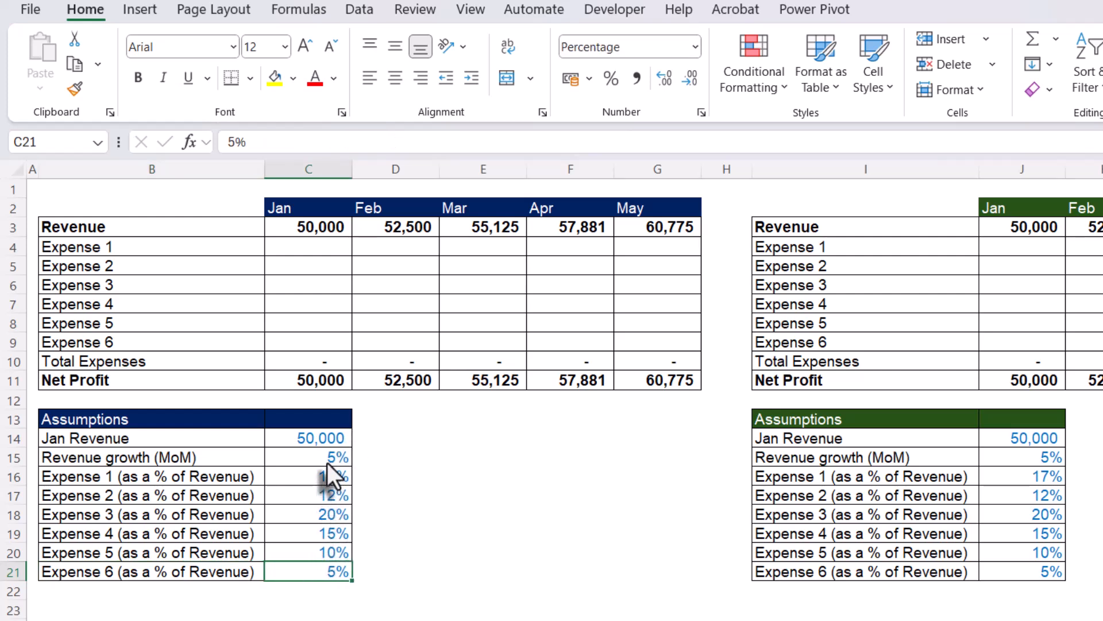
{"action": "left_click_drag", "start_coordinate": [327, 463], "coordinate": [331, 533]}
{"action": "left_click_drag", "start_coordinate": [317, 480], "coordinate": [323, 568]}
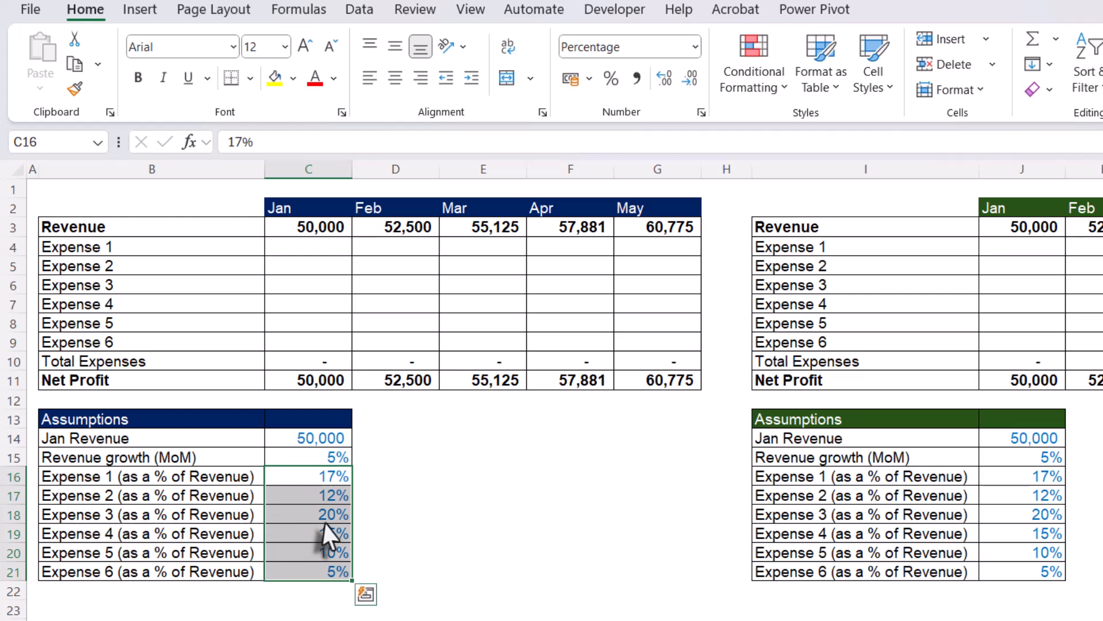
- Select the blue expense range C4:G9 and write the formula =C3*C16 in C4 without committing it
{"action": "left_click", "coordinate": [308, 249]}
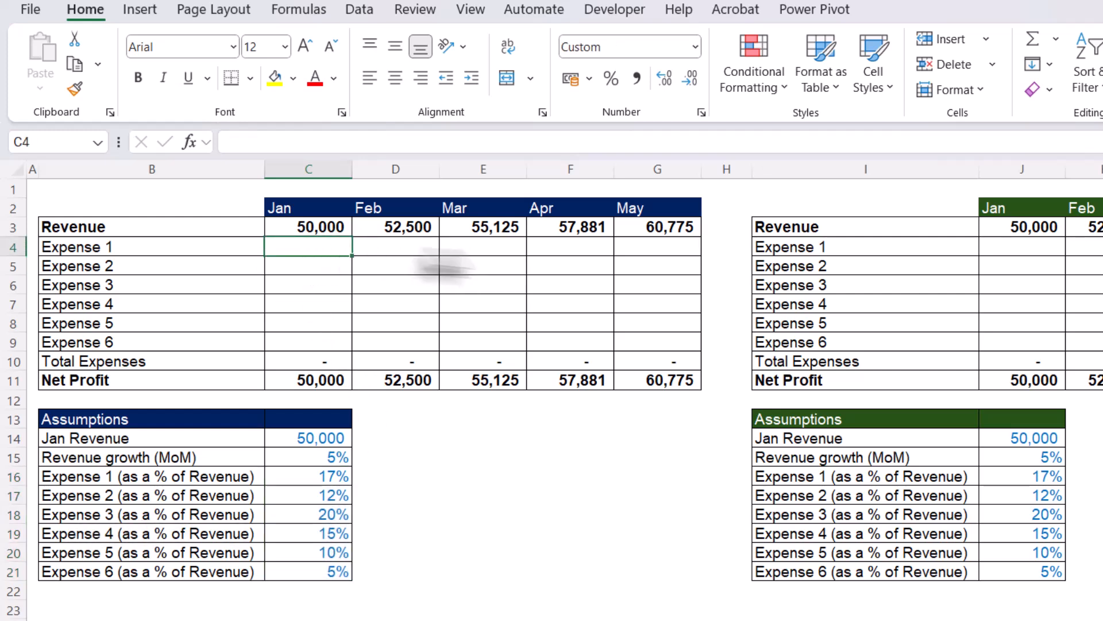
{"action": "left_click_drag", "start_coordinate": [303, 256], "coordinate": [656, 344]}
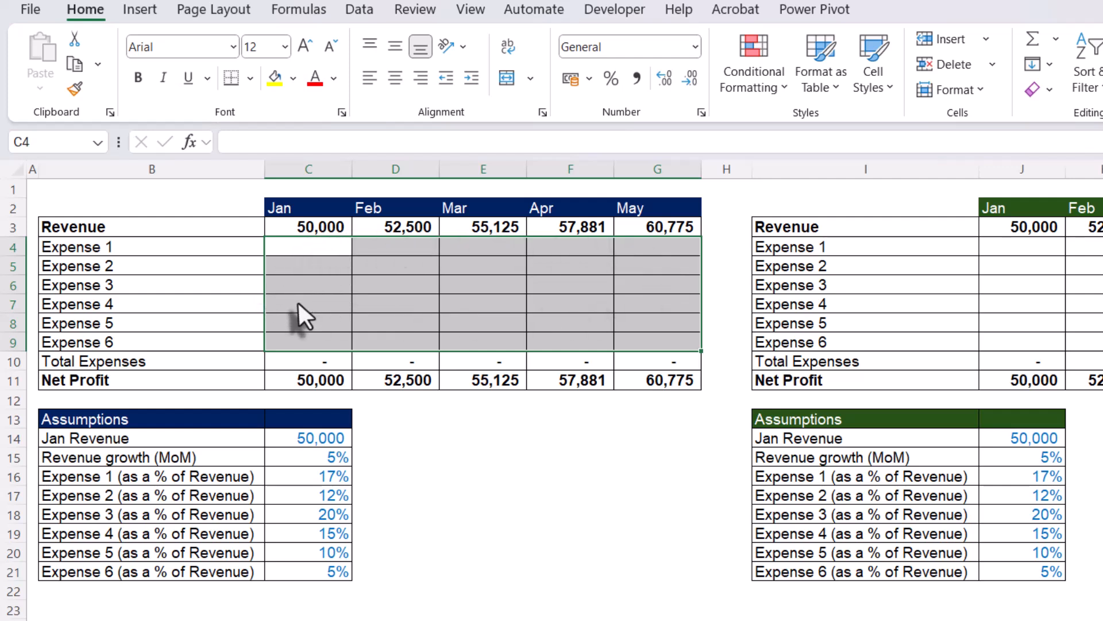
{"action": "left_click_drag", "start_coordinate": [312, 248], "coordinate": [663, 344]}
{"action": "type", "text": "="}
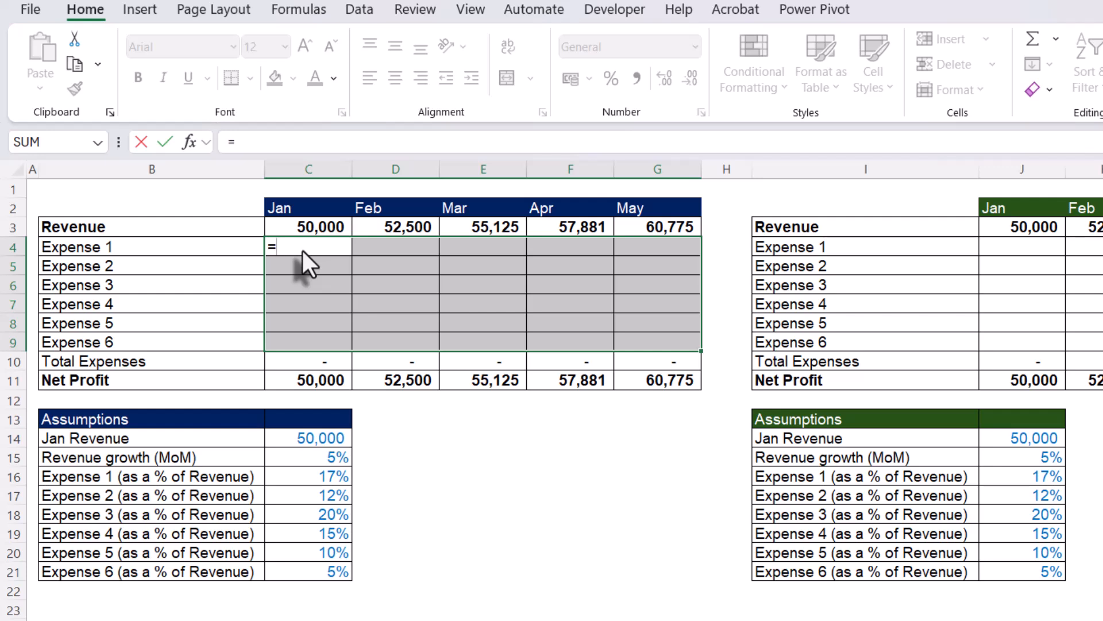
{"action": "left_click", "coordinate": [308, 226]}
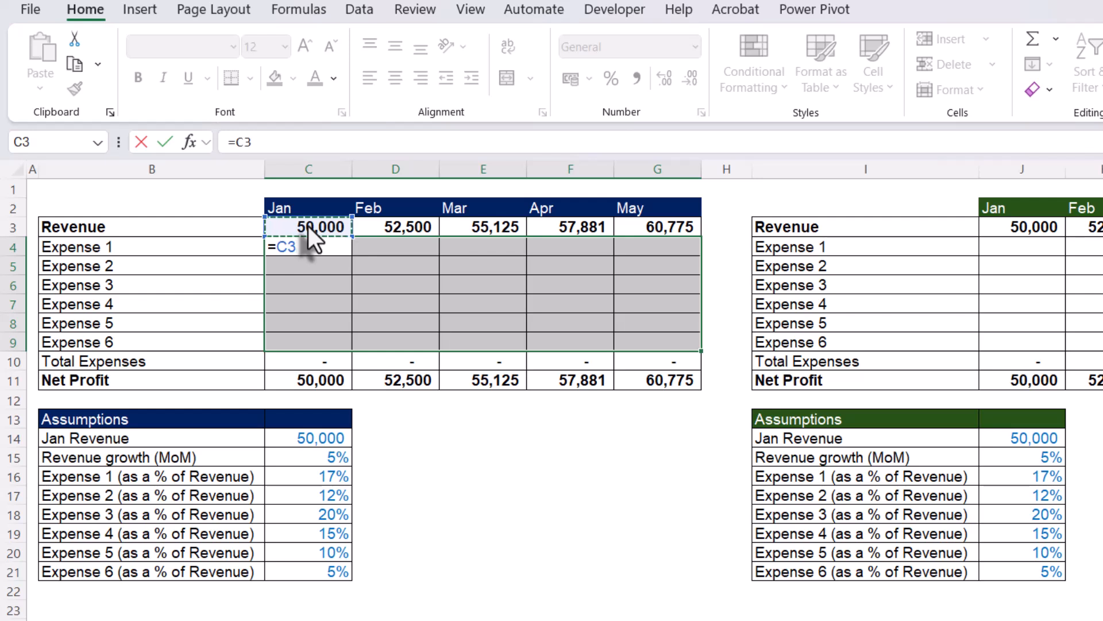
{"action": "type", "text": "*"}
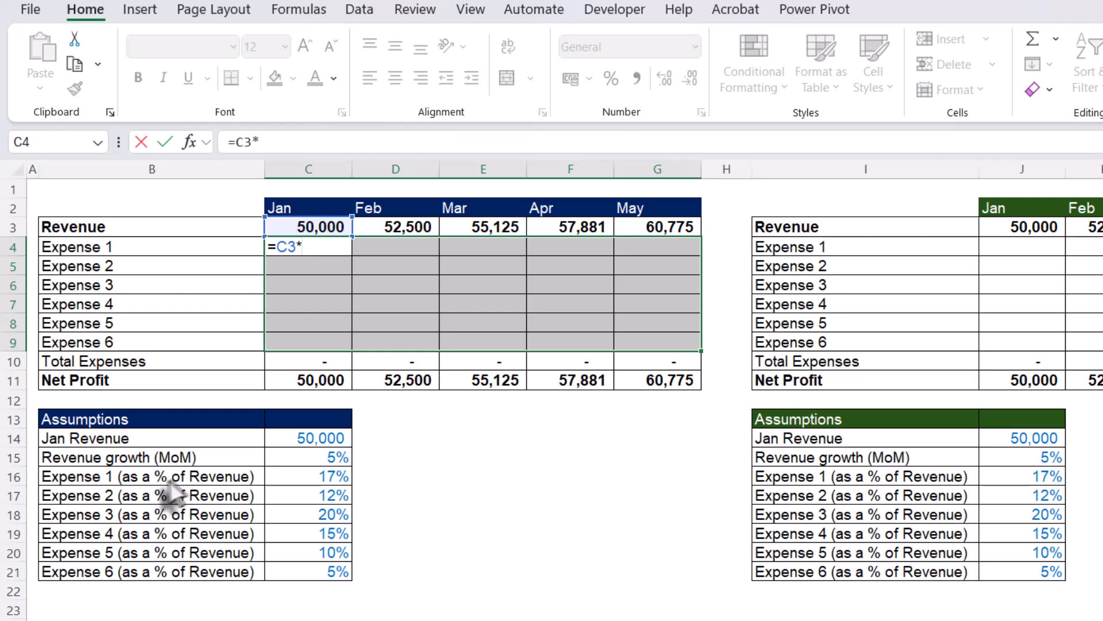
{"action": "left_click", "coordinate": [287, 479]}
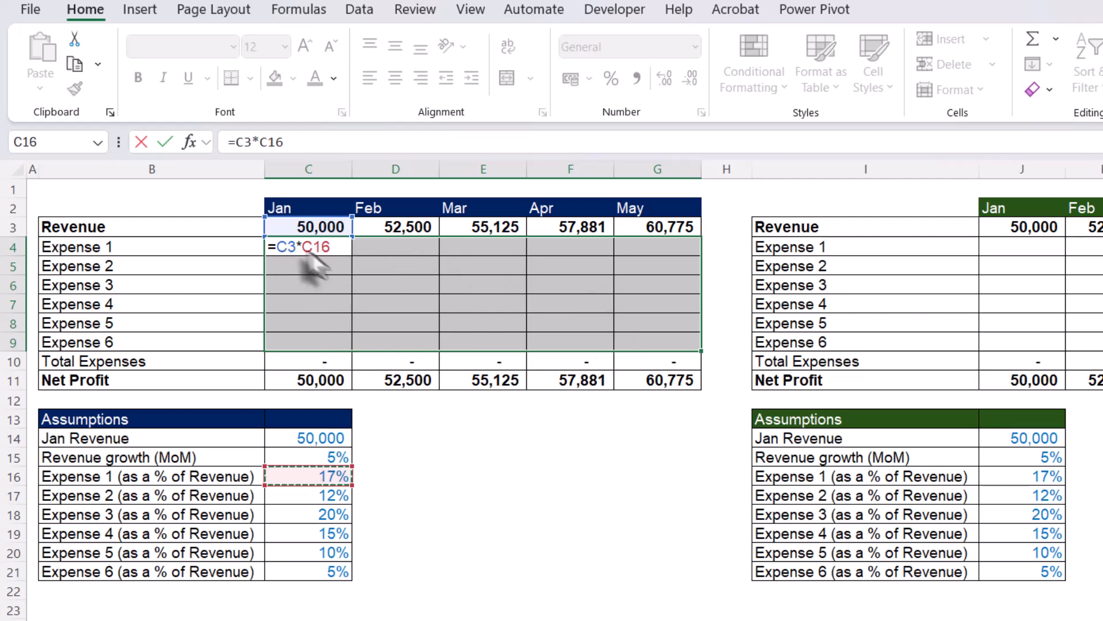
- In the January Expense 1 formula in C4, lock only the row of the revenue reference as C$3
{"action": "left_click", "coordinate": [278, 248]}
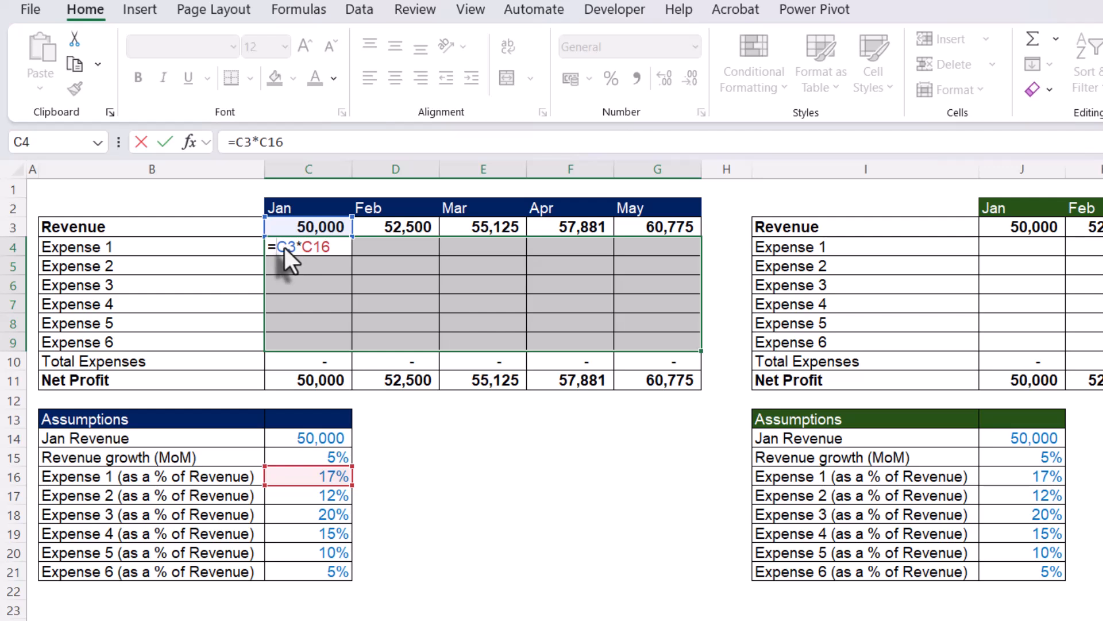
{"action": "key", "text": "F4"}
{"action": "key", "text": "F4"}
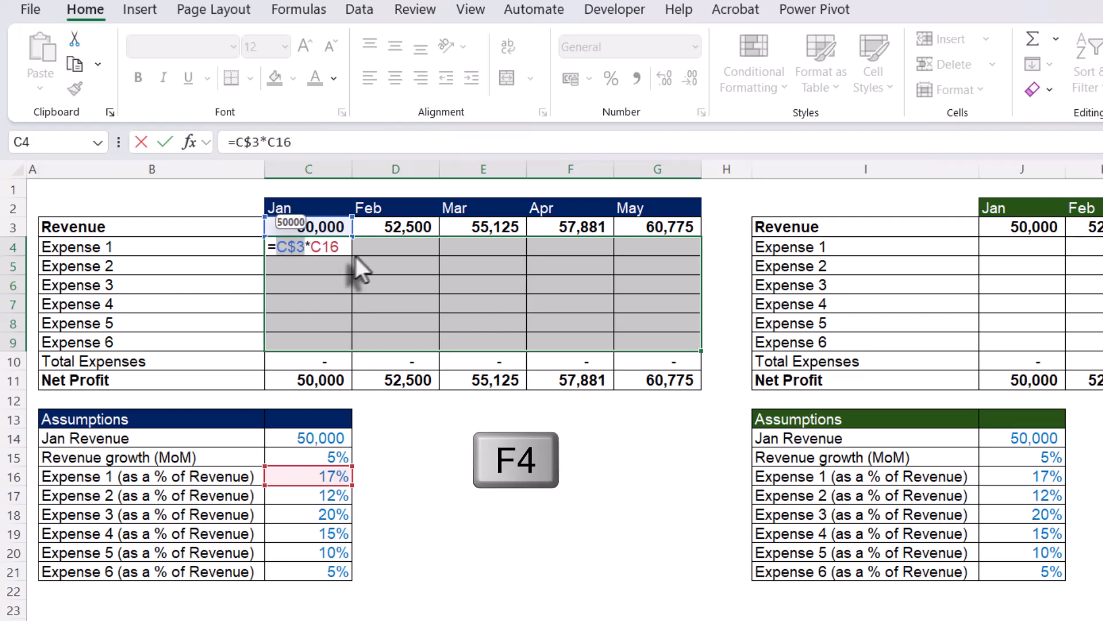
- Lock only the column of the percentage reference as $C16 and fill =C$3*$C16 across the range C4:G9
{"action": "left_click", "coordinate": [309, 248]}
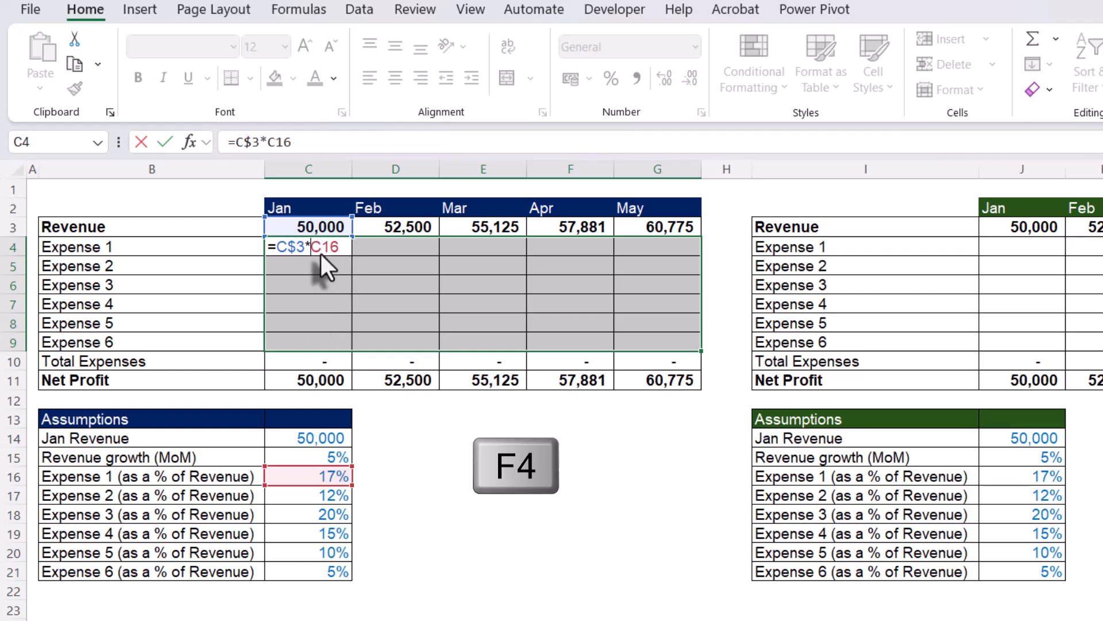
{"action": "key", "text": "F4"}
{"action": "key", "text": "F4"}
{"action": "key", "text": "F4"}
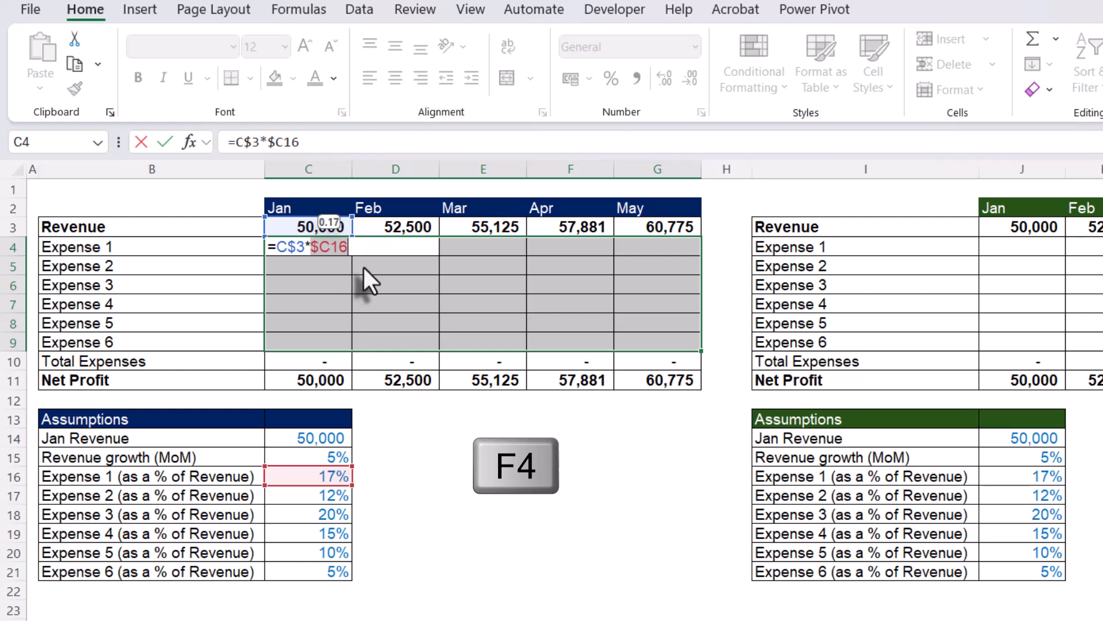
{"action": "key", "text": "F4"}
{"action": "key", "text": "F4"}
{"action": "key", "text": "F4"}
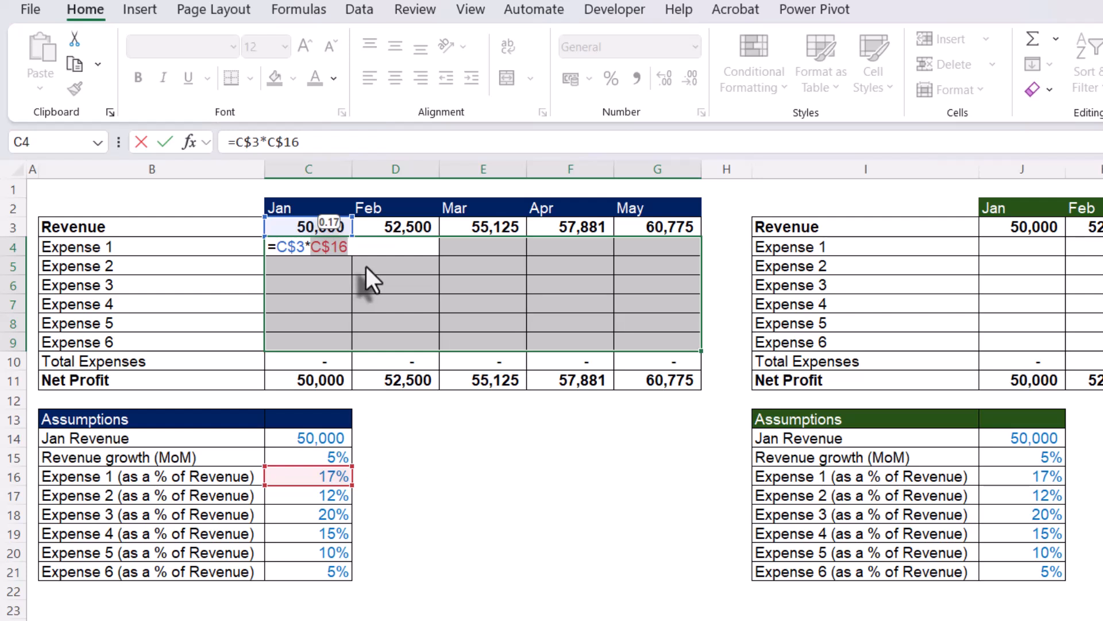
{"action": "key", "text": "F4"}
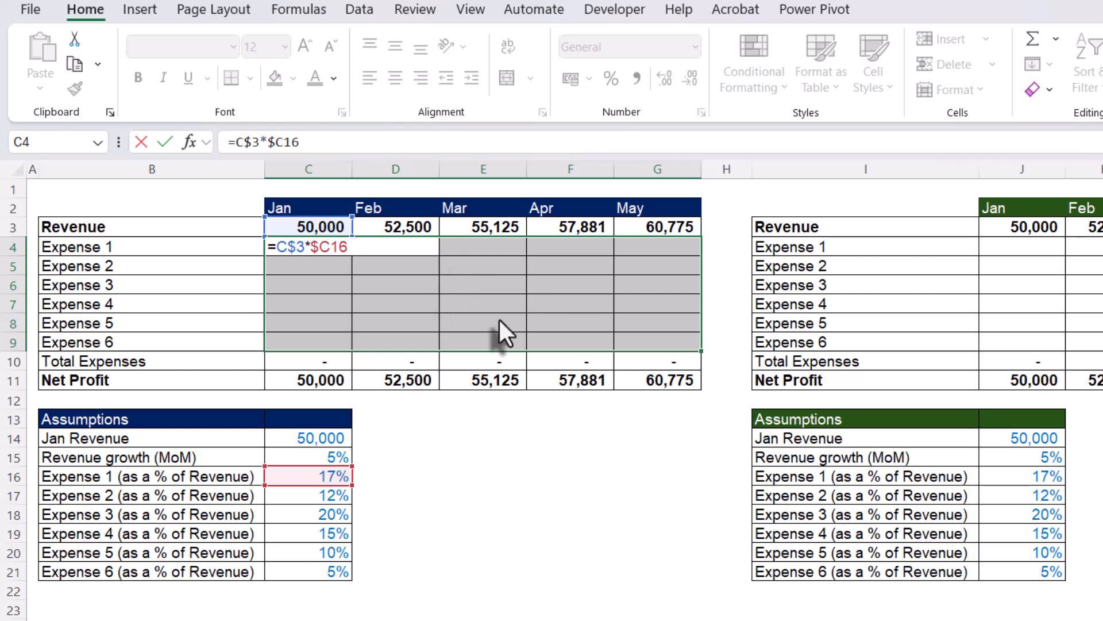
{"action": "key", "text": "ctrl+Return"}
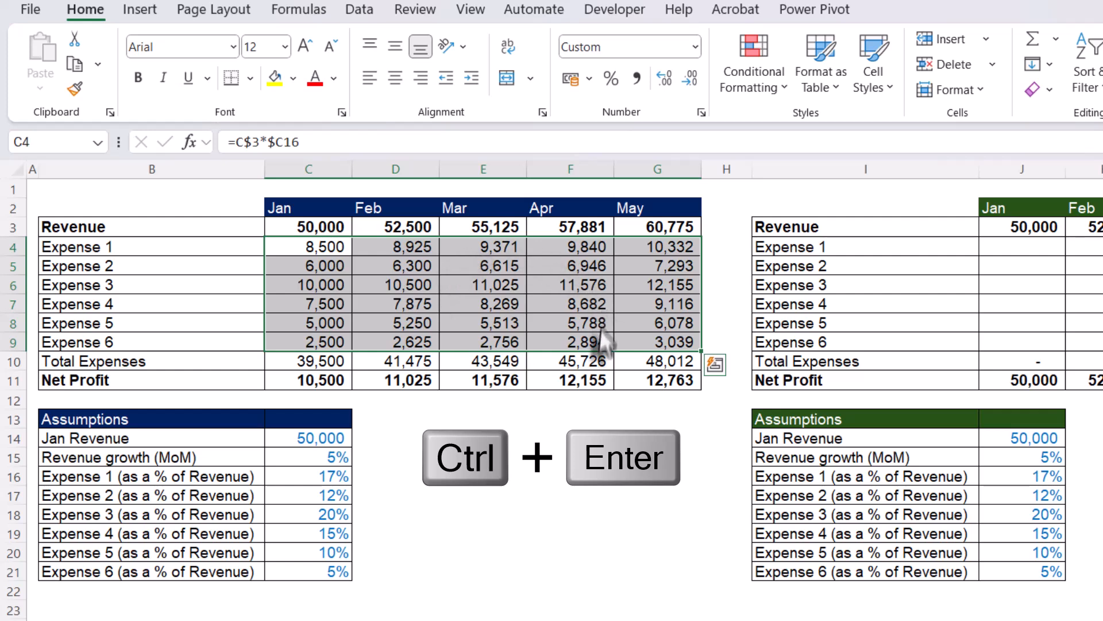
- Examine the references in the filled expense formulas in G9, E6 and C4
{"action": "double_click", "coordinate": [657, 339]}
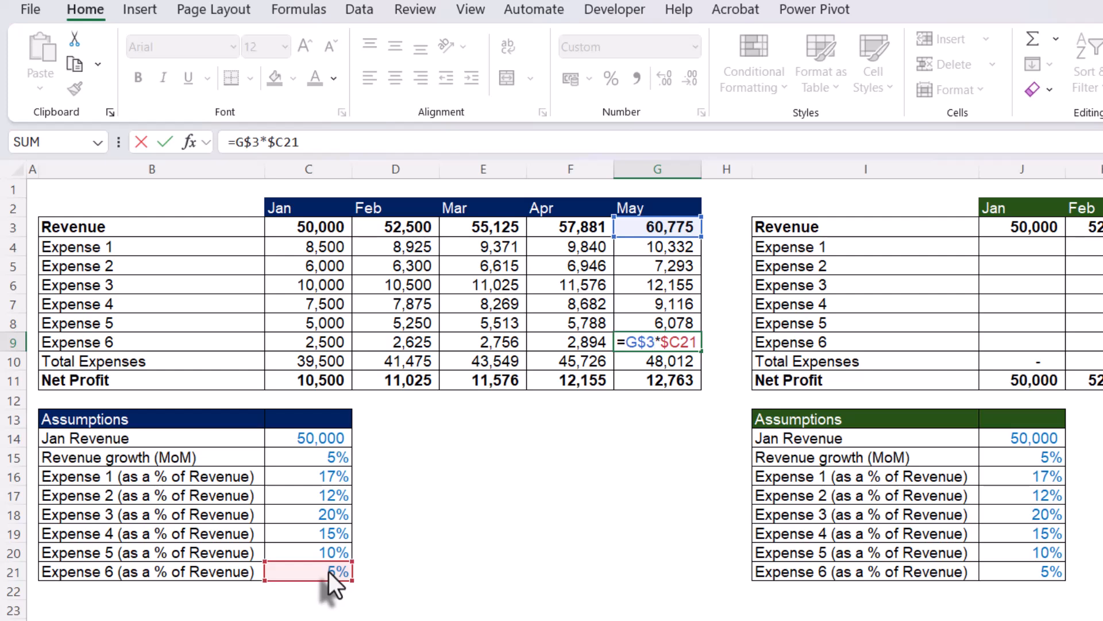
{"action": "key", "text": "ctrl+Return"}
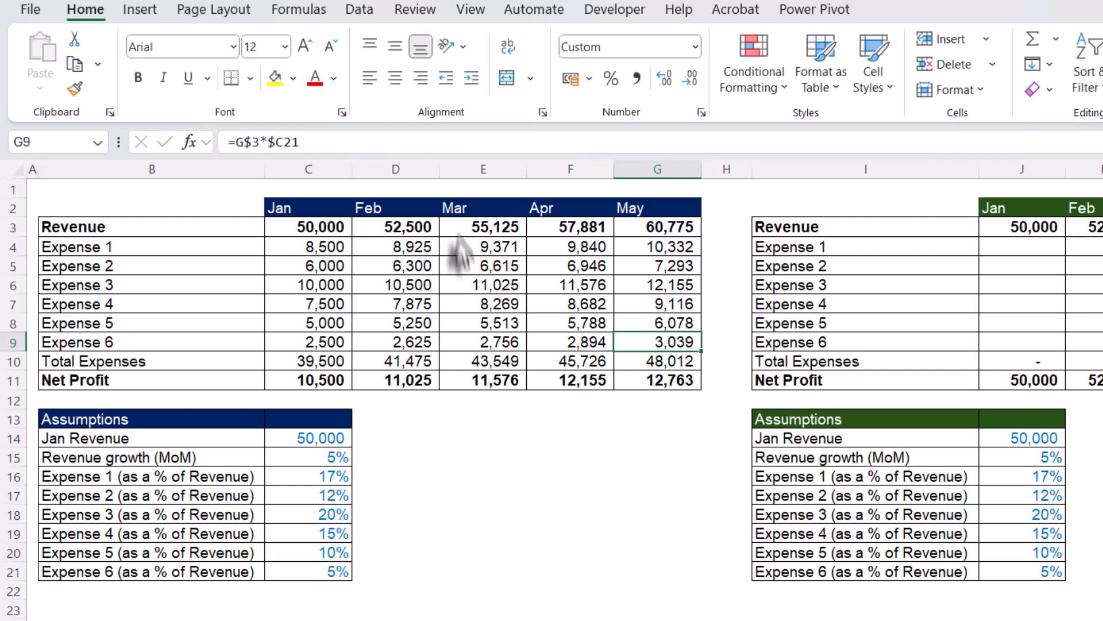
{"action": "left_click", "coordinate": [482, 284]}
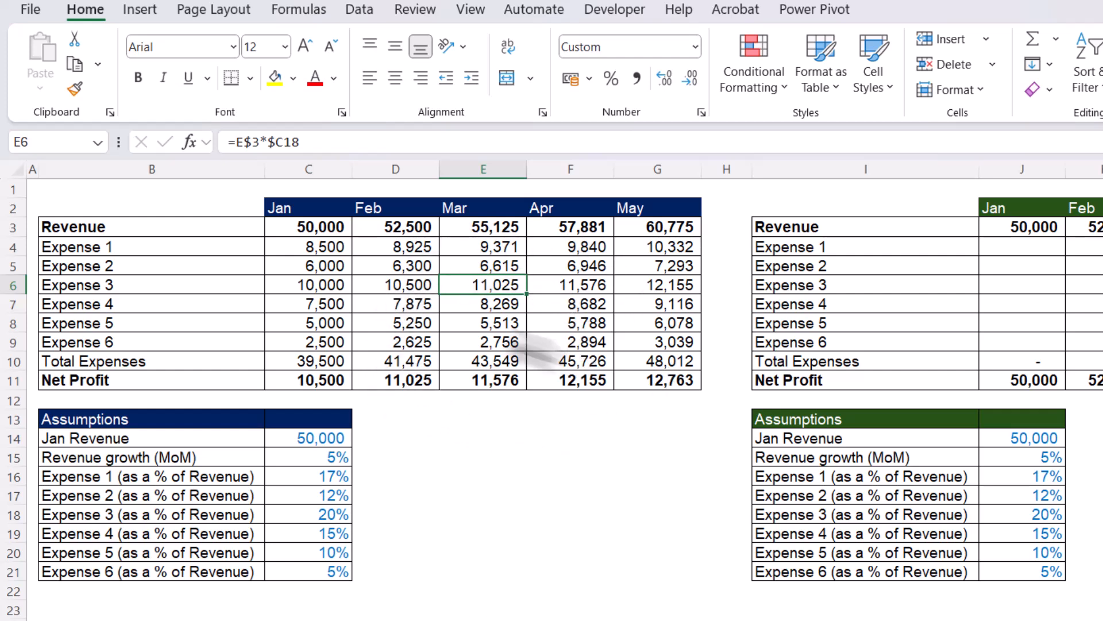
{"action": "left_click", "coordinate": [331, 252]}
{"action": "double_click", "coordinate": [332, 252]}
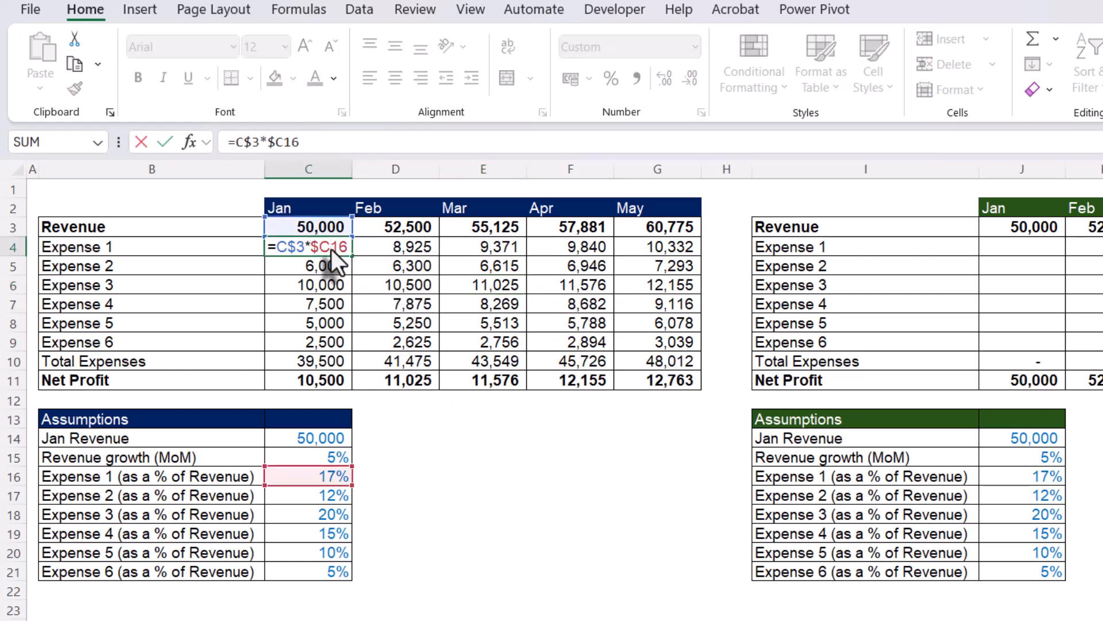
{"action": "key", "text": "Escape"}
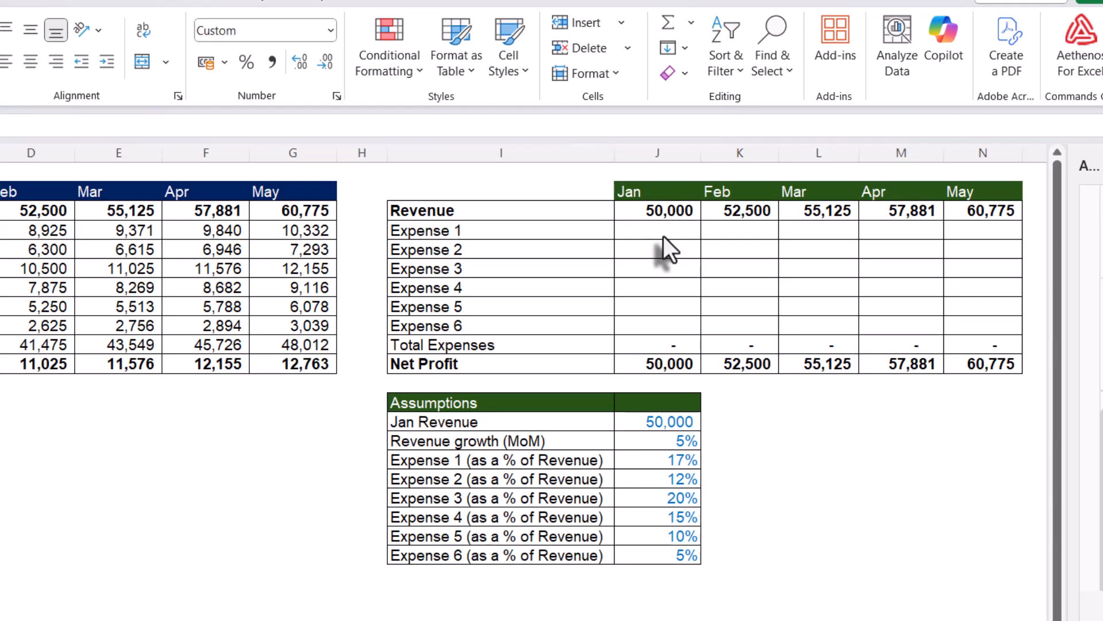
- Fill the green expense table with the array formula =J3:N3*J16:J21 entered in J4
{"action": "left_click", "coordinate": [661, 232]}
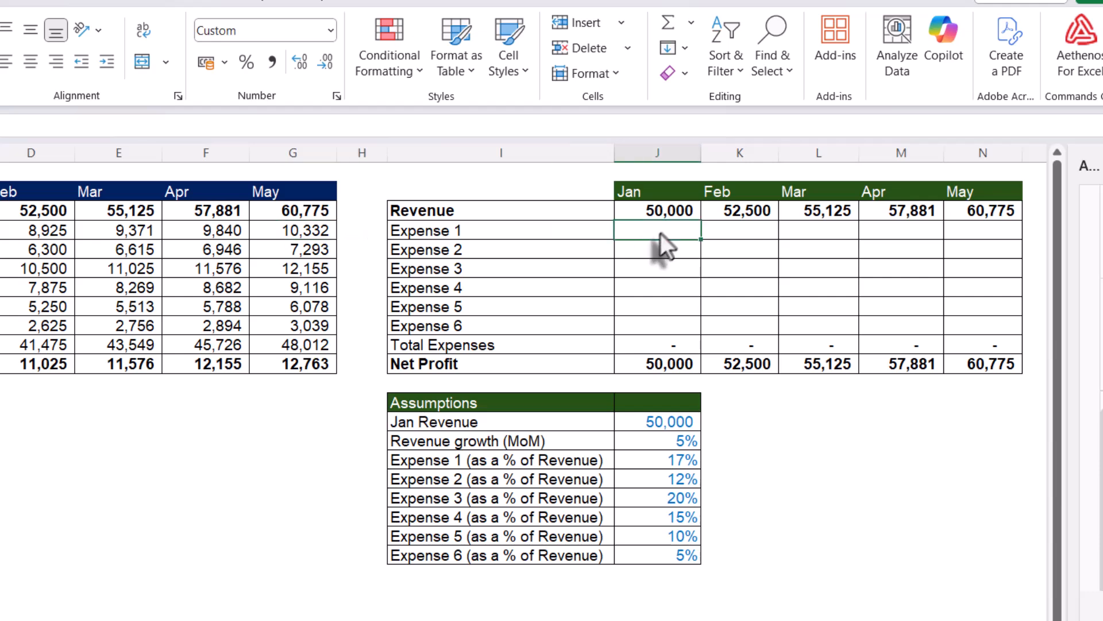
{"action": "type", "text": "="}
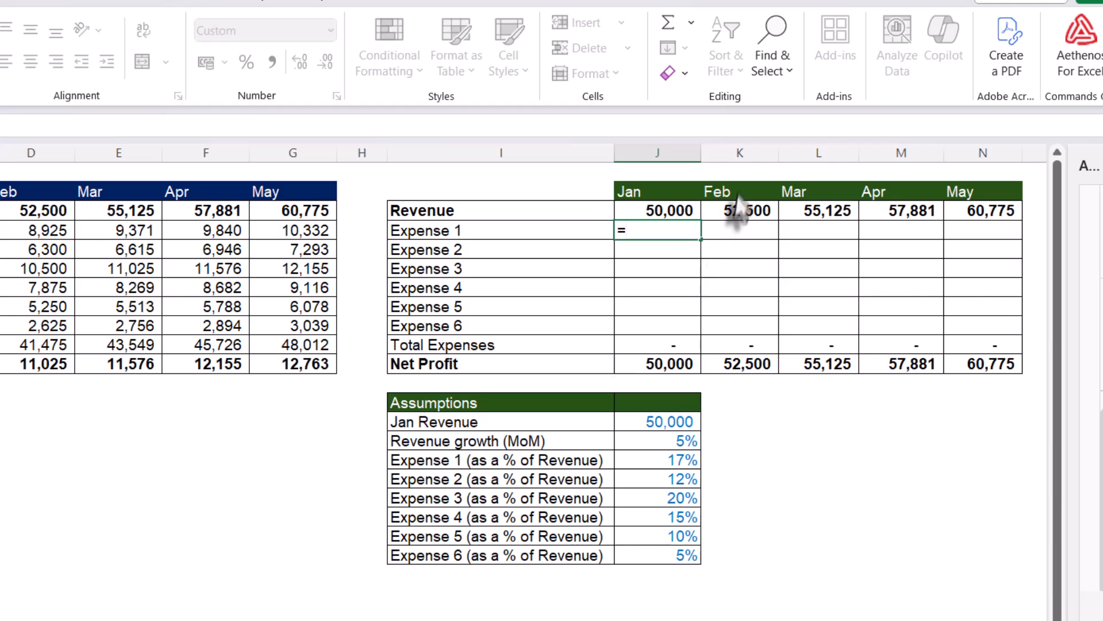
{"action": "left_click", "coordinate": [664, 218]}
{"action": "left_click_drag", "start_coordinate": [664, 222], "coordinate": [952, 208]}
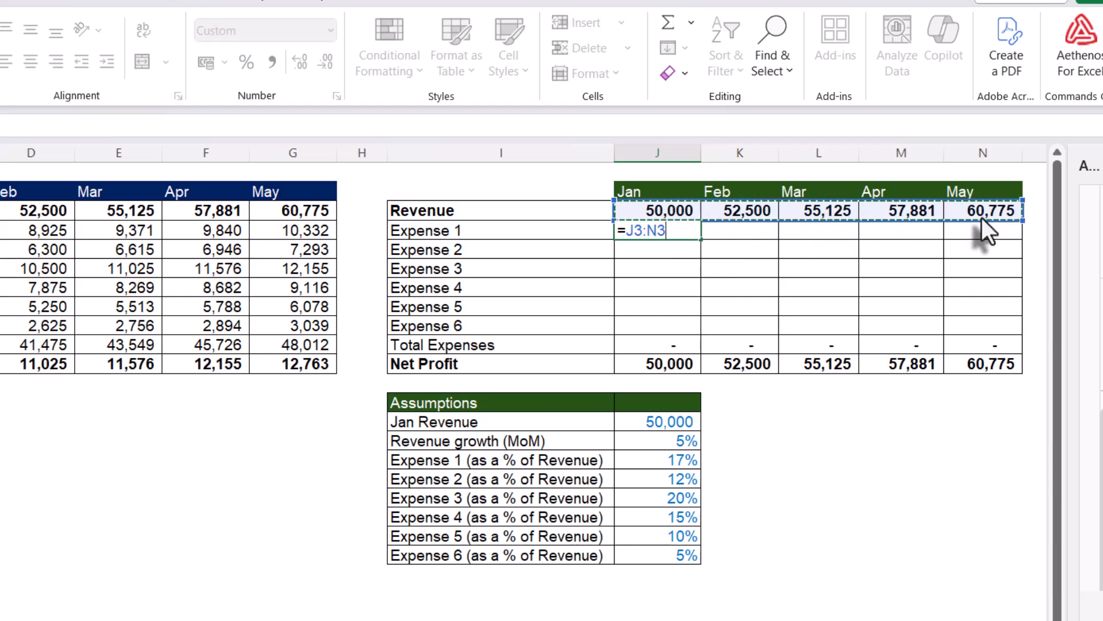
{"action": "type", "text": "*"}
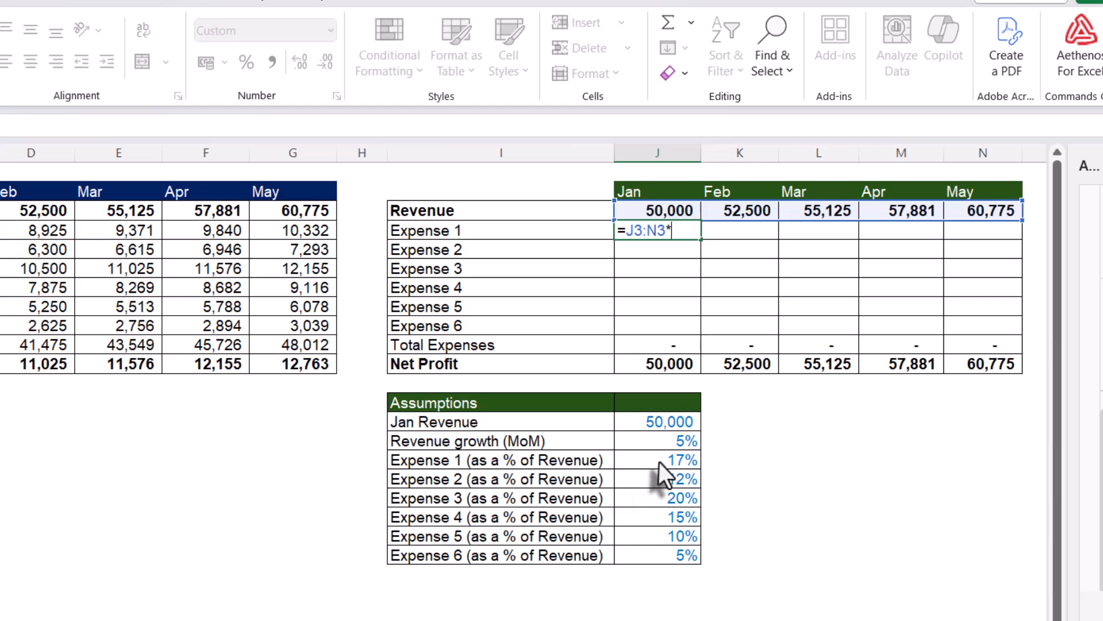
{"action": "left_click_drag", "start_coordinate": [659, 460], "coordinate": [666, 558]}
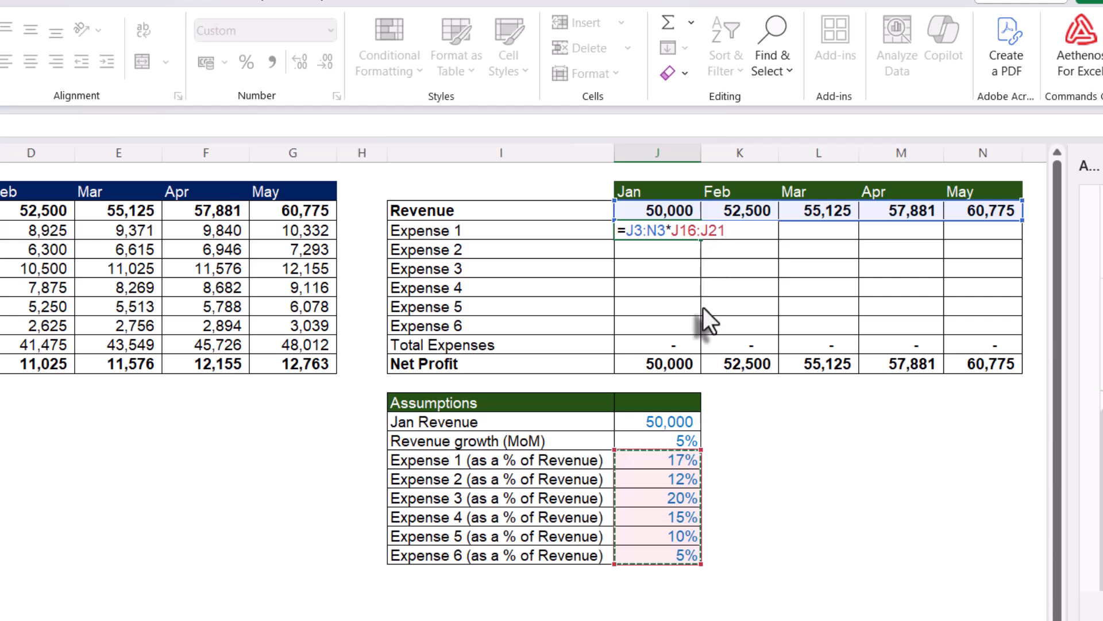
{"action": "key", "text": "Return"}
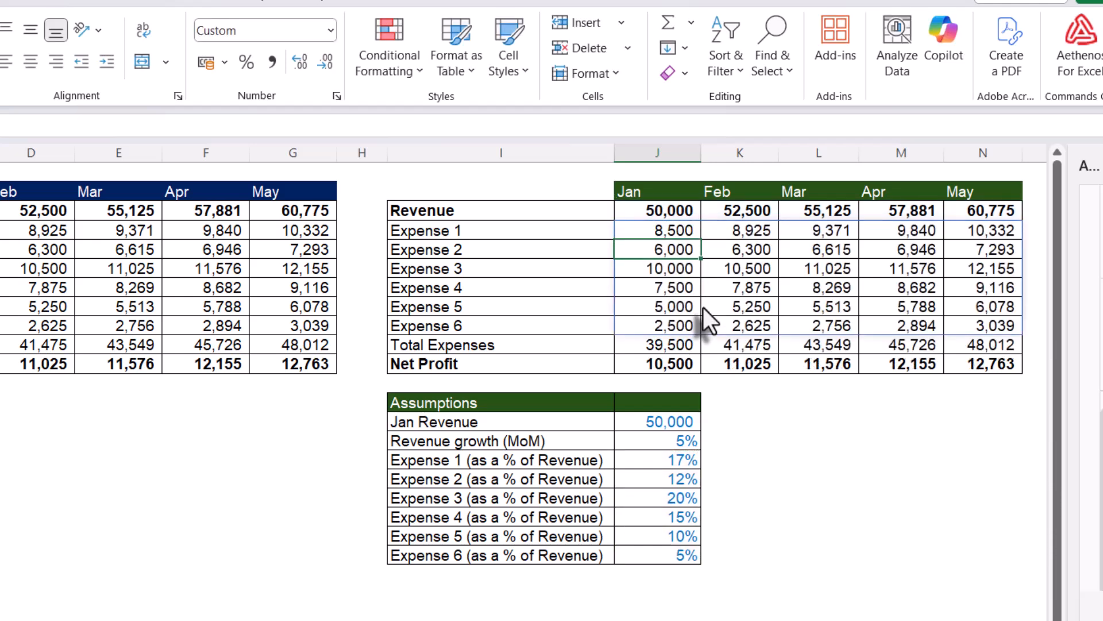
- Examine the green table's spilled expense range and the revenue and percentage ranges referenced by the array formula in J4
{"action": "left_click", "coordinate": [999, 327]}
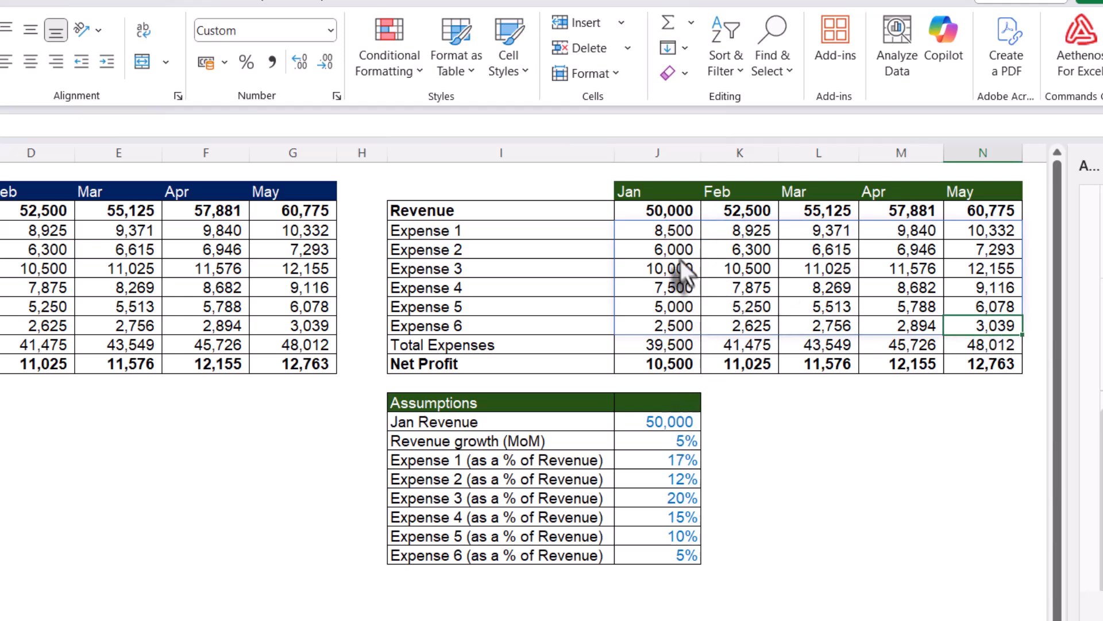
{"action": "double_click", "coordinate": [670, 226]}
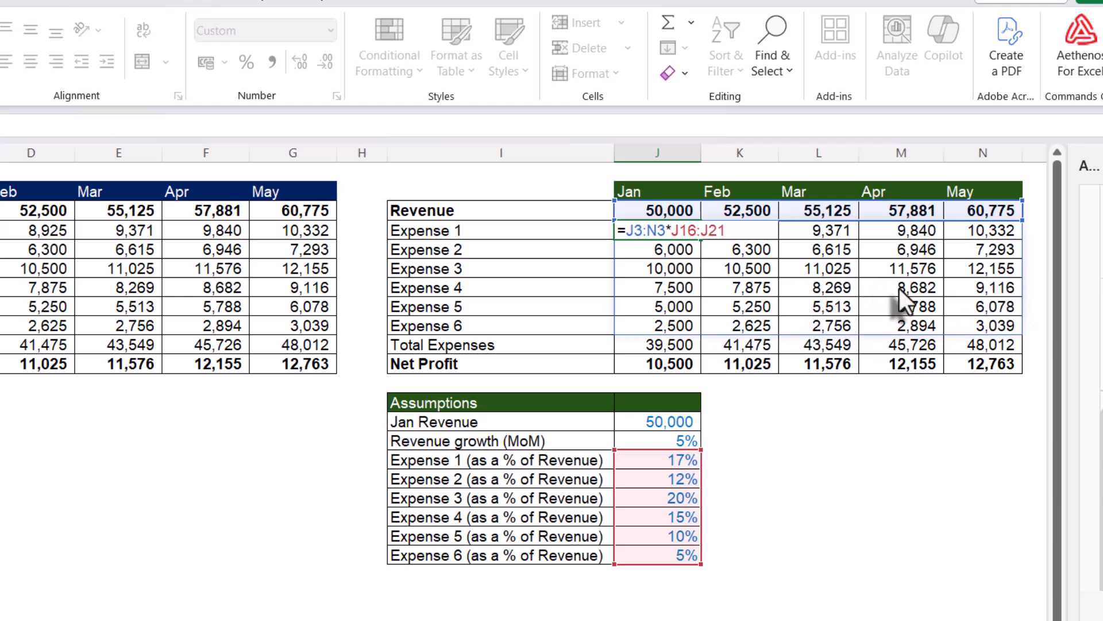
{"action": "key", "text": "Return"}
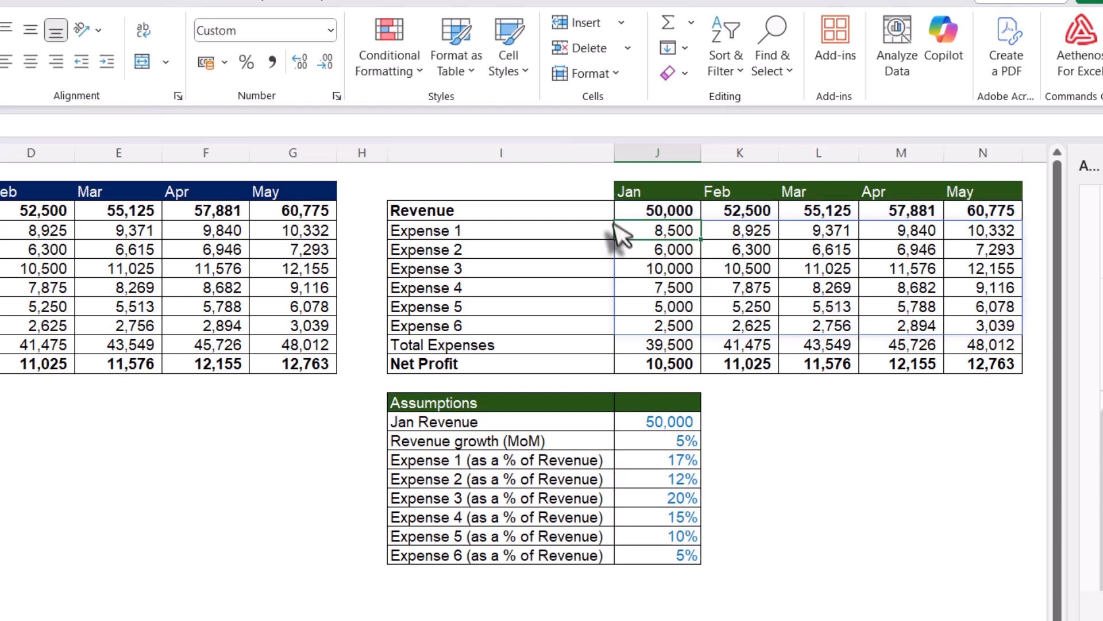
{"action": "left_click", "coordinate": [666, 228]}
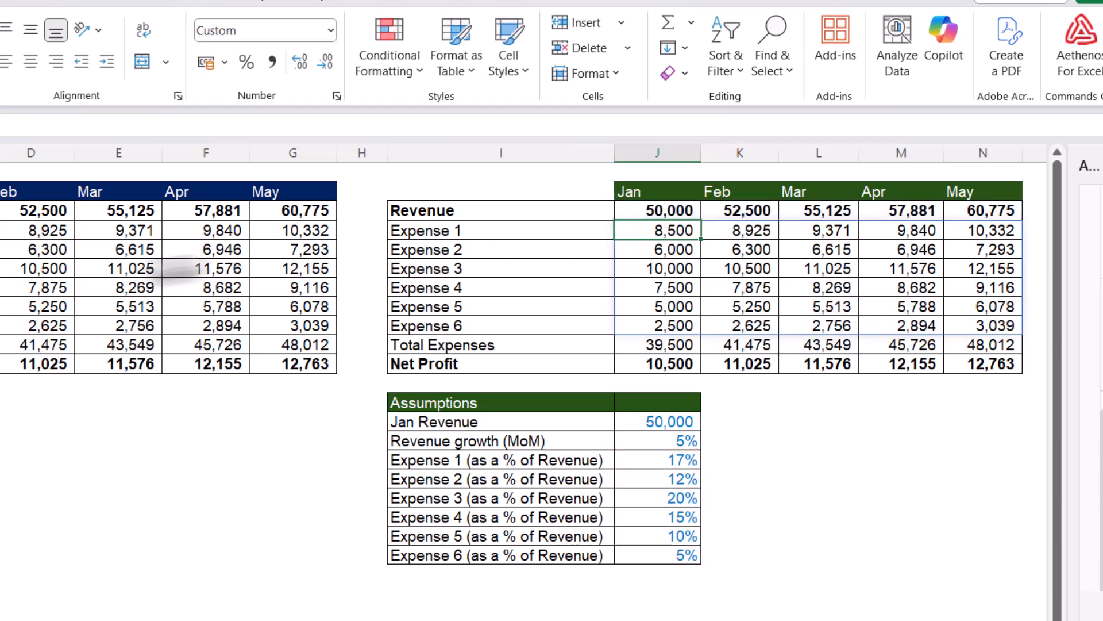
{"action": "left_click", "coordinate": [2, 437]}
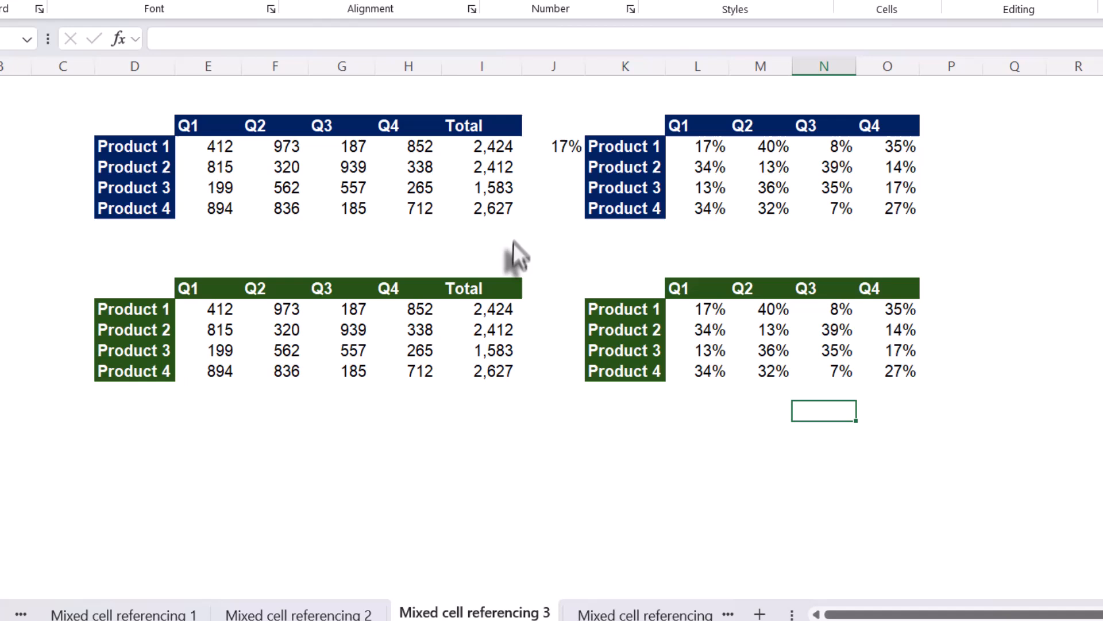
- On the Mixed cell referencing 3 sheet, compare the blue share formula in L4 with the green array formula in L12
{"action": "left_click", "coordinate": [707, 309]}
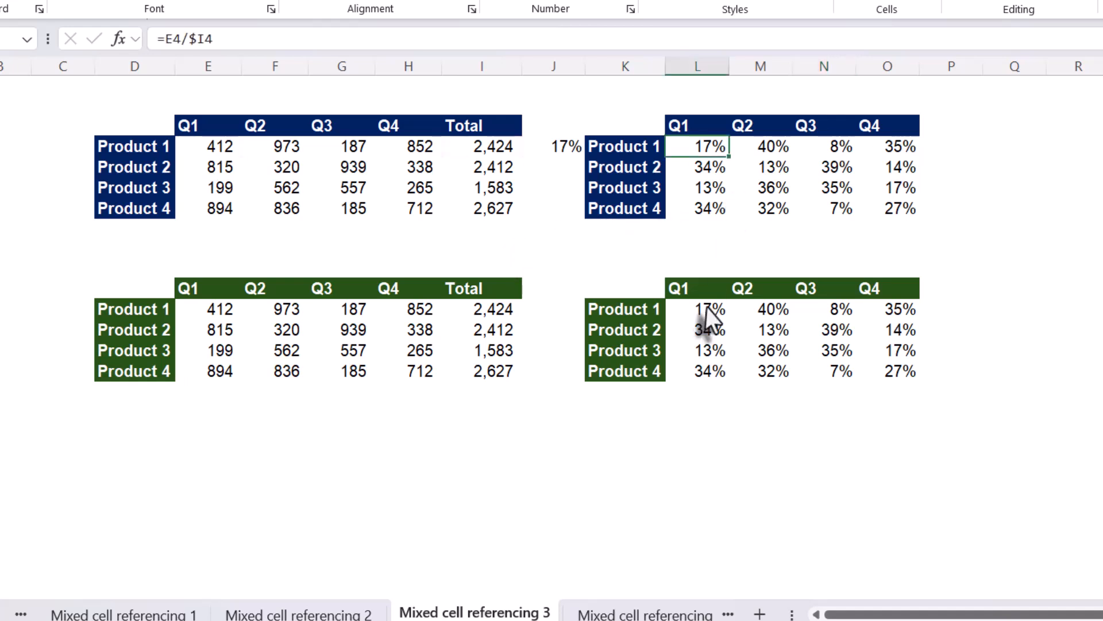
{"action": "double_click", "coordinate": [707, 310]}
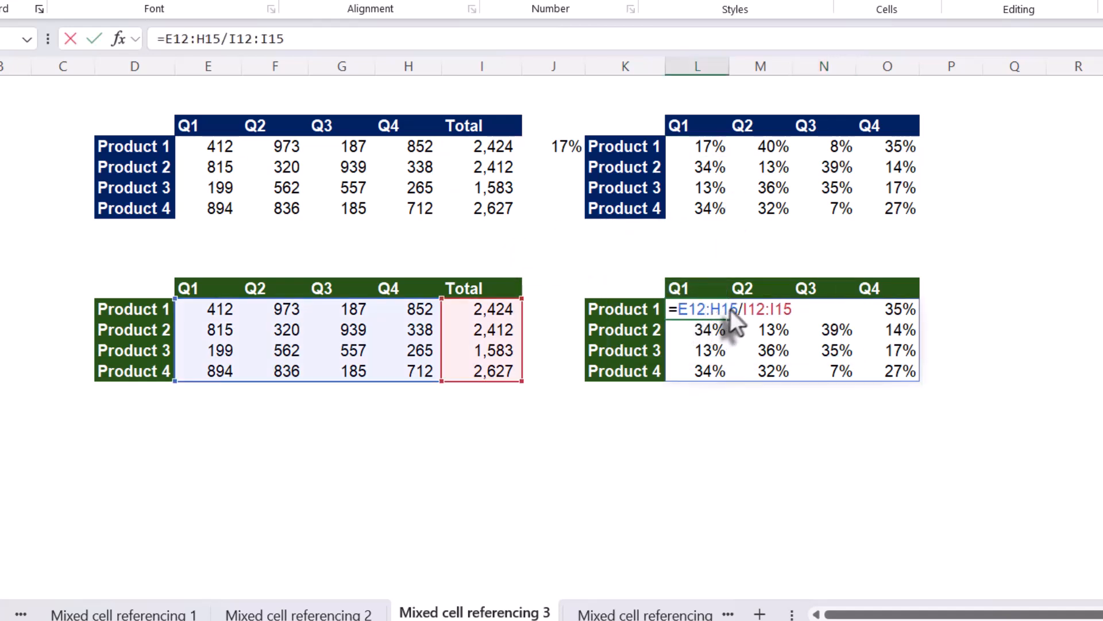
{"action": "left_click", "coordinate": [745, 309]}
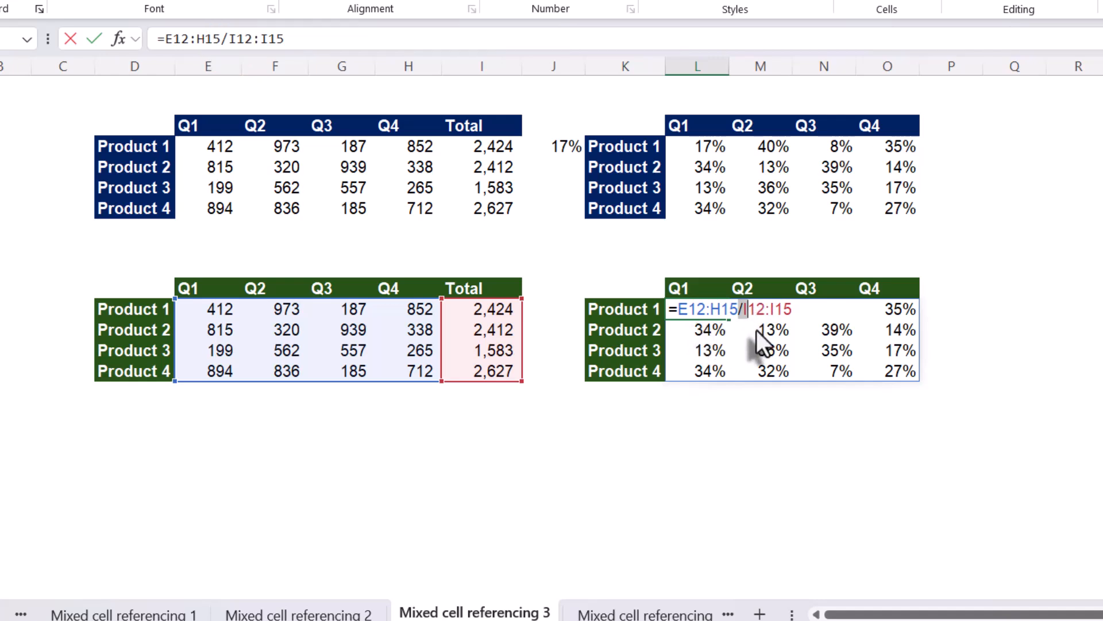
{"action": "key", "text": "ctrl+Return"}
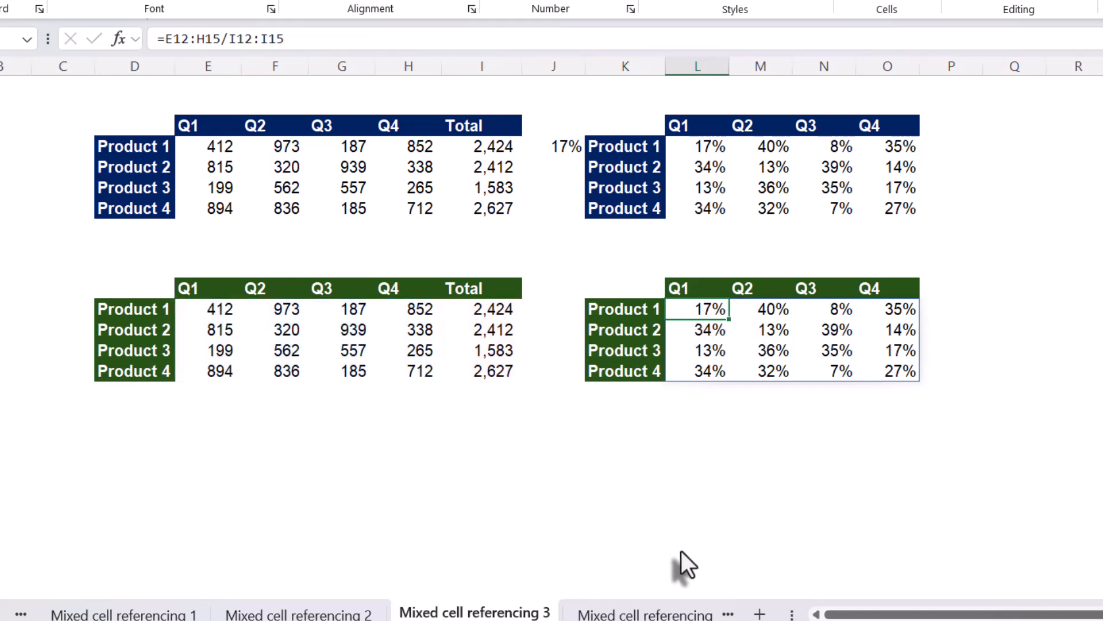